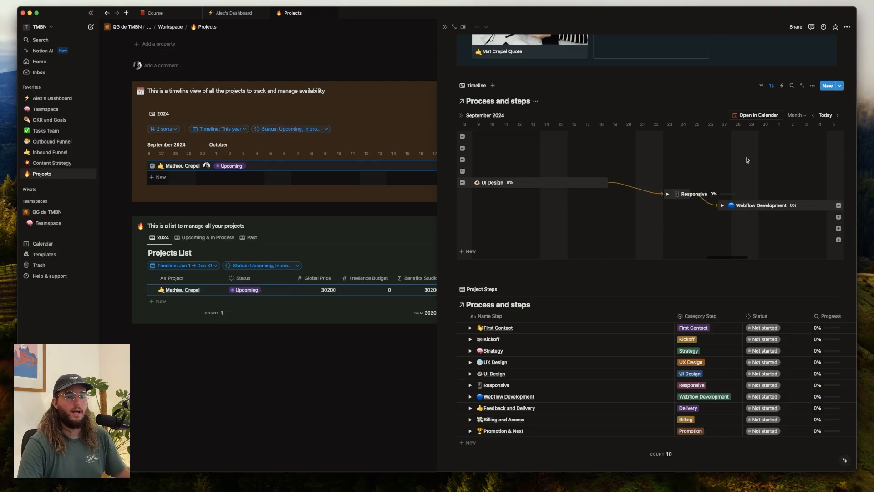
- Expand the First Contact step in the Process and steps table and set its status to In progress
{"action": "scroll", "coordinate": [748, 159], "scroll_direction": "right", "scroll_amount": 6}
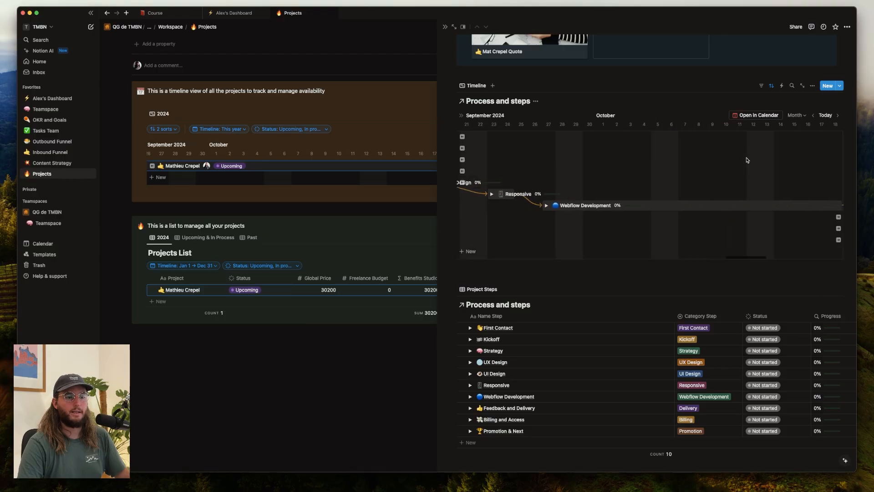
{"action": "scroll", "coordinate": [748, 160], "scroll_direction": "right", "scroll_amount": 10}
{"action": "scroll", "coordinate": [748, 160], "scroll_direction": "left", "scroll_amount": 5}
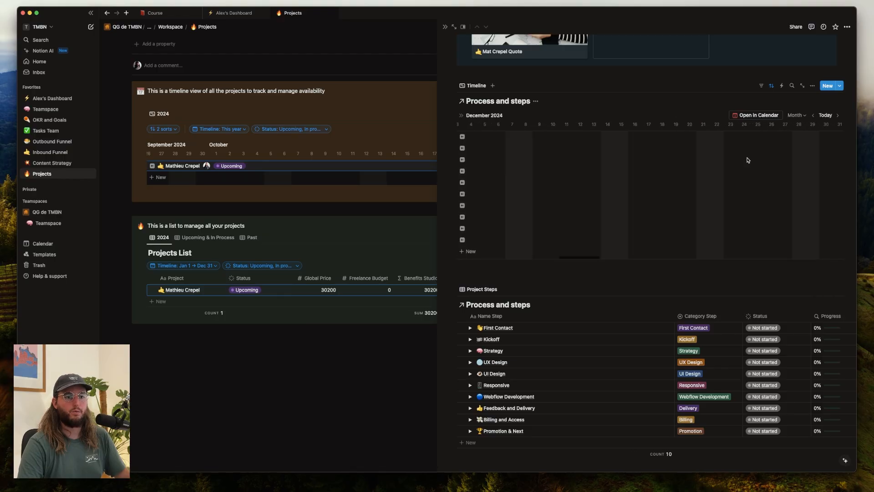
{"action": "scroll", "coordinate": [748, 160], "scroll_direction": "left", "scroll_amount": 10}
{"action": "left_click", "coordinate": [470, 328]}
{"action": "scroll", "coordinate": [529, 316], "scroll_direction": "down", "scroll_amount": 3}
{"action": "scroll", "coordinate": [742, 273], "scroll_direction": "right", "scroll_amount": 2}
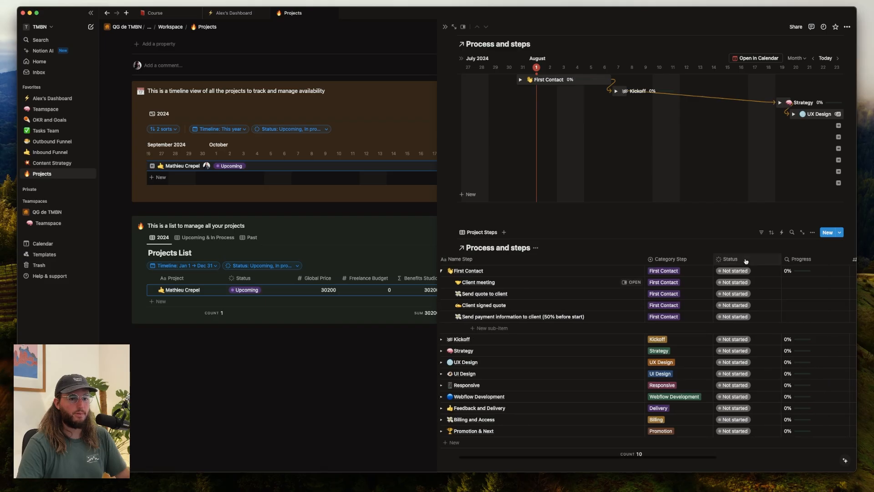
{"action": "left_click", "coordinate": [742, 273]}
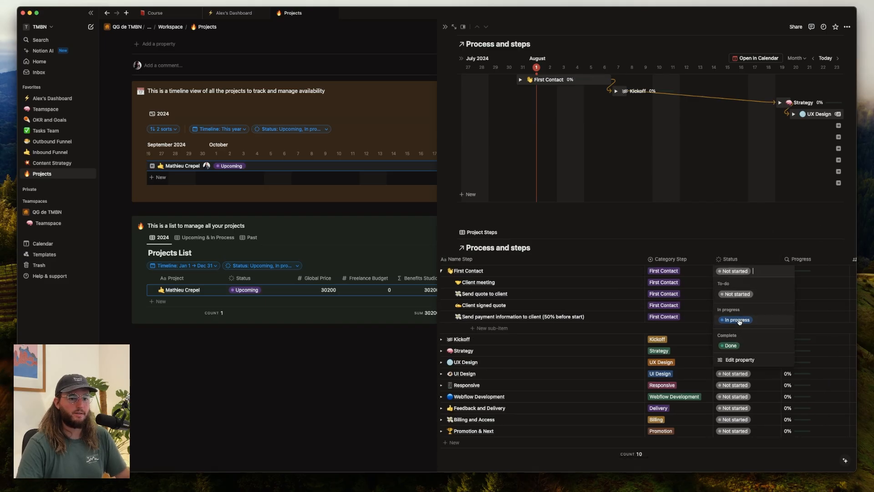
{"action": "left_click", "coordinate": [739, 320]}
- Set the First Contact sub-items Client meeting, Send quote to client, Client signed quote and Send payment information to client to Done
{"action": "left_click", "coordinate": [747, 281]}
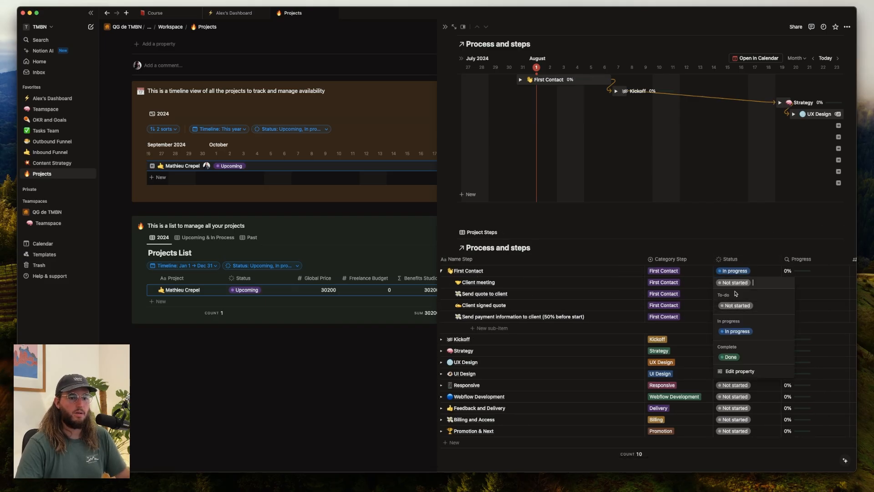
{"action": "left_click", "coordinate": [735, 364]}
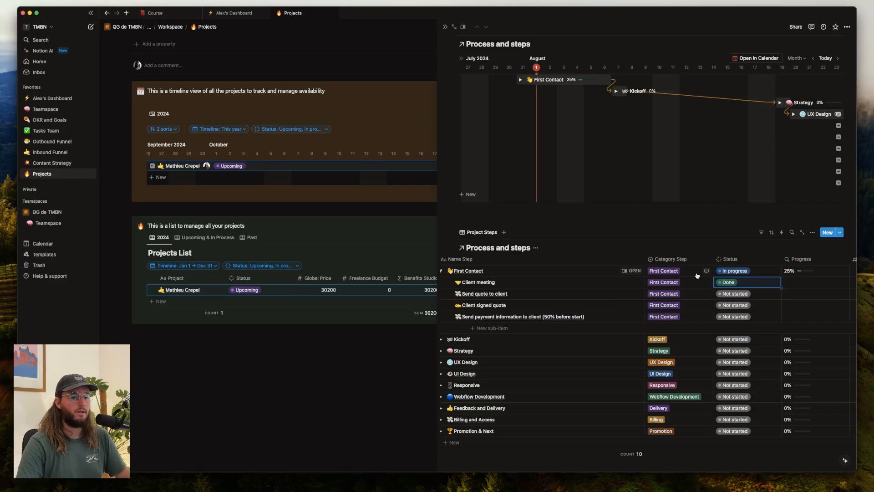
{"action": "left_click", "coordinate": [732, 293]}
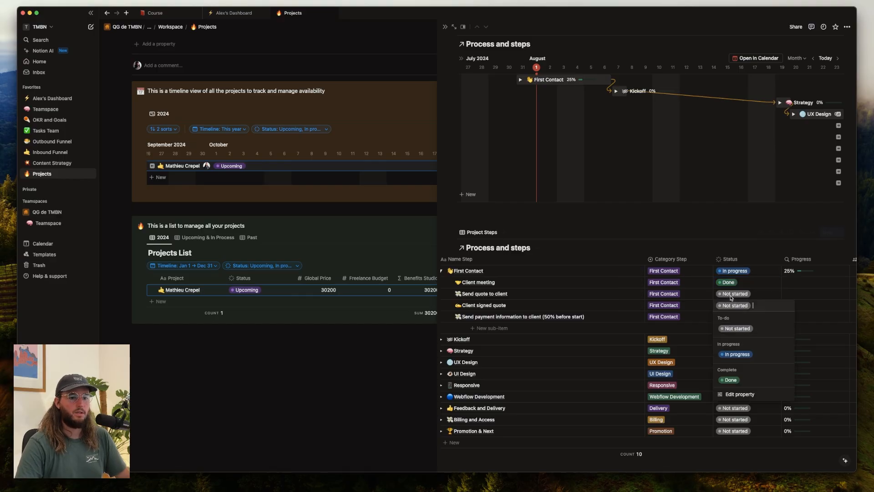
{"action": "left_click", "coordinate": [732, 369]}
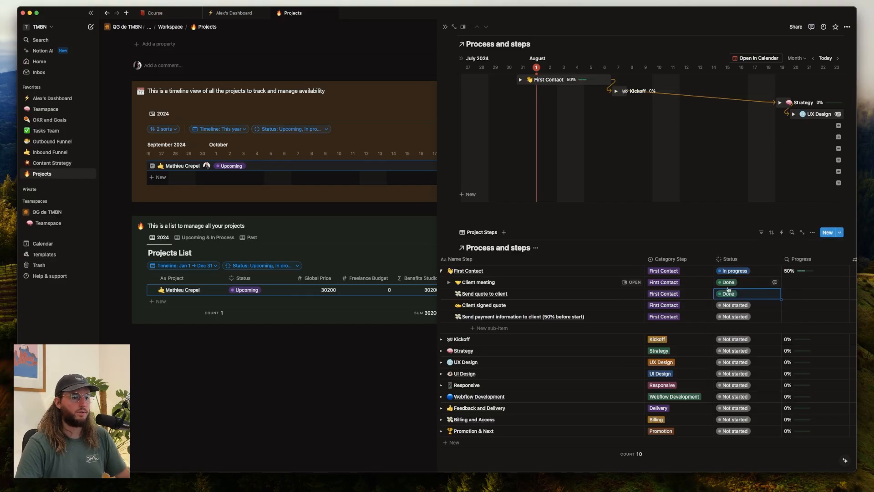
{"action": "left_click", "coordinate": [733, 305]}
{"action": "left_click", "coordinate": [730, 380]}
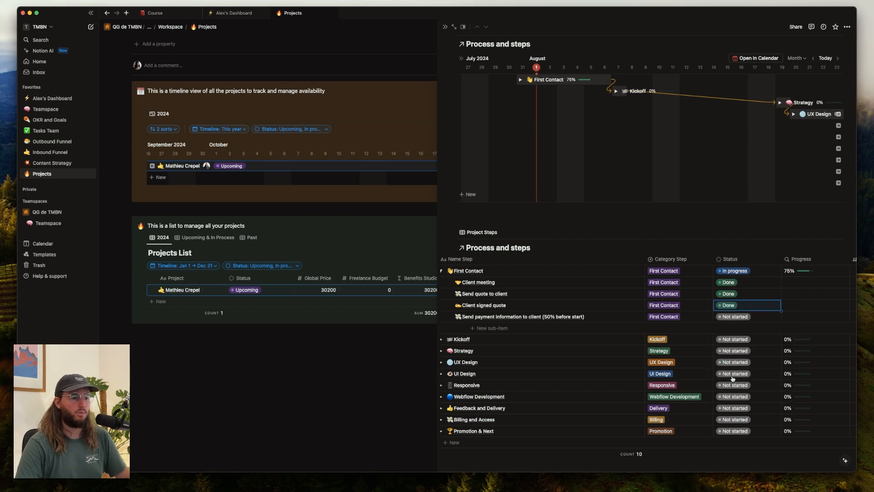
{"action": "left_click", "coordinate": [740, 316]}
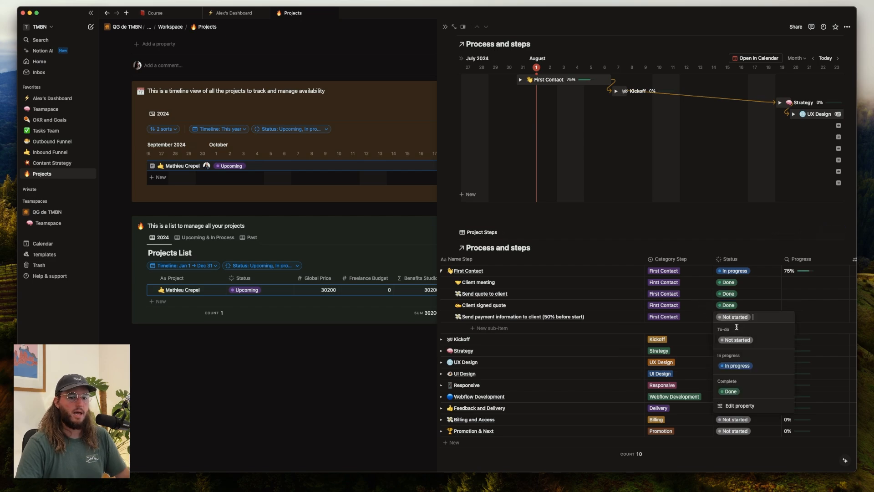
{"action": "left_click", "coordinate": [740, 391]}
- Set the status of the First Contact step itself to Done and collapse its sub-items
{"action": "left_click", "coordinate": [734, 271]}
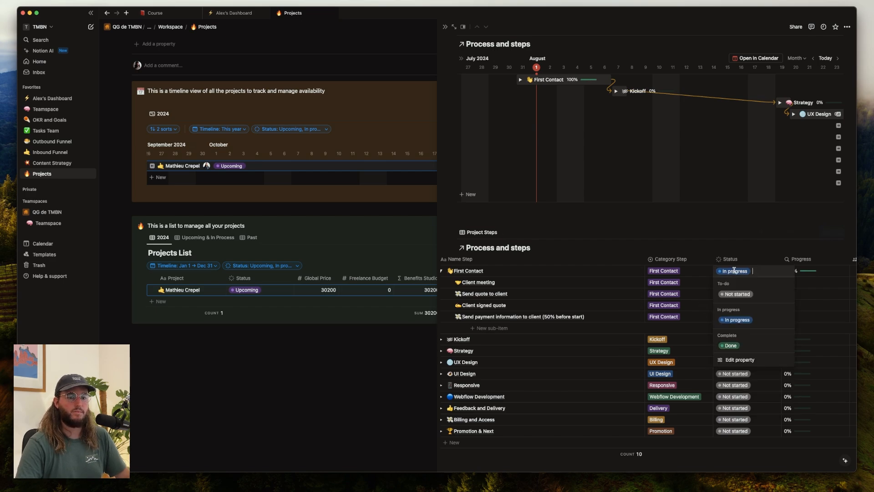
{"action": "left_click", "coordinate": [731, 346]}
{"action": "left_click", "coordinate": [627, 208]}
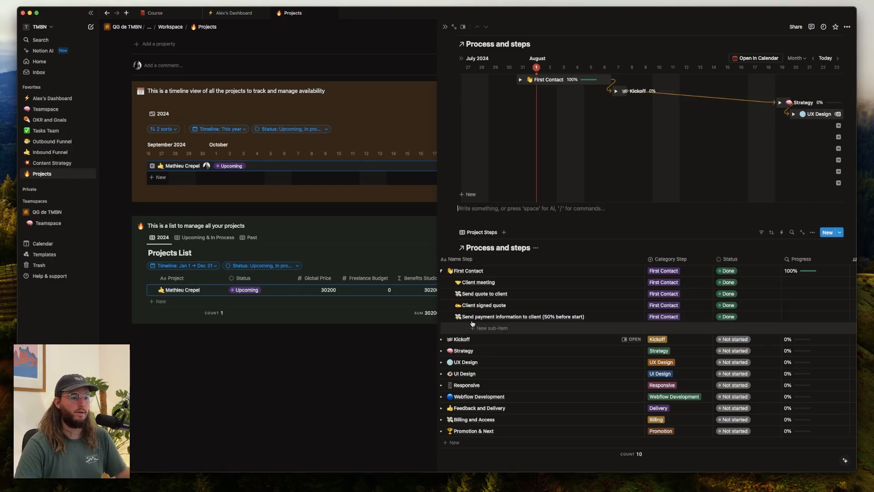
{"action": "left_click", "coordinate": [454, 271]}
{"action": "scroll", "coordinate": [469, 319], "scroll_direction": "up", "scroll_amount": 2}
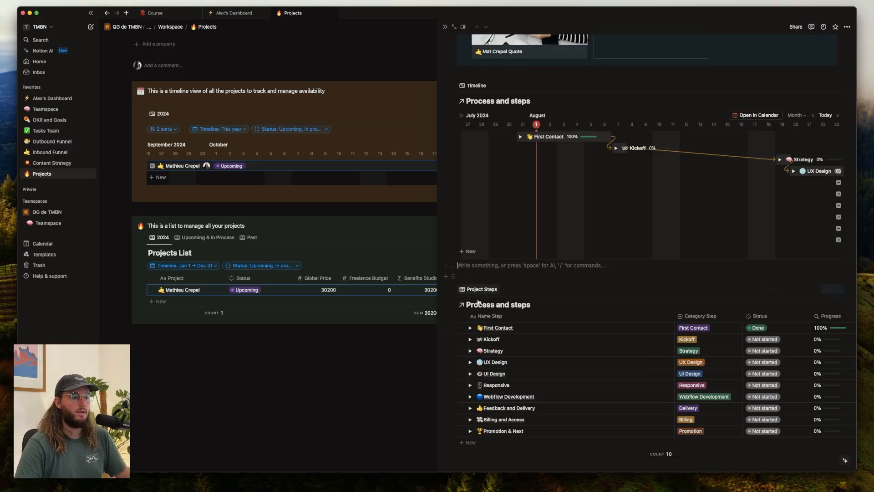
- Expand the Kickoff step and set both Kickoff and its sub-item Project setup on Notion to In progress
{"action": "left_click", "coordinate": [470, 339]}
{"action": "scroll", "coordinate": [553, 329], "scroll_direction": "down", "scroll_amount": 4}
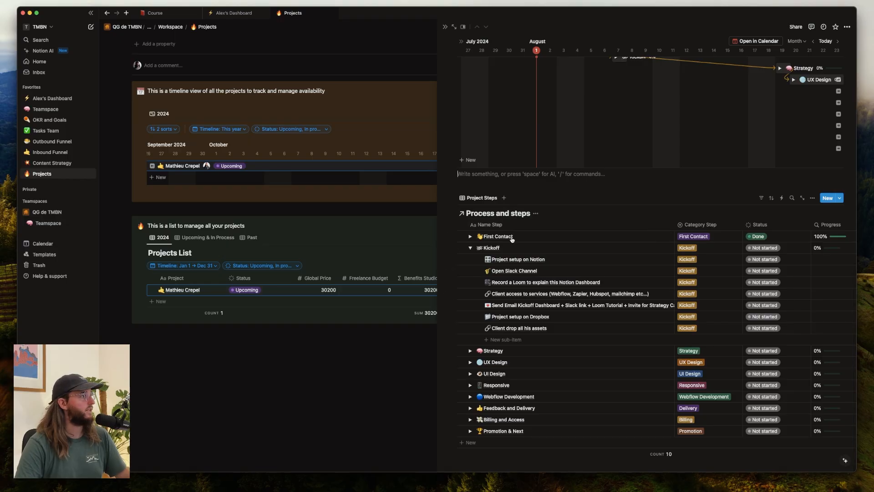
{"action": "left_click", "coordinate": [763, 248]}
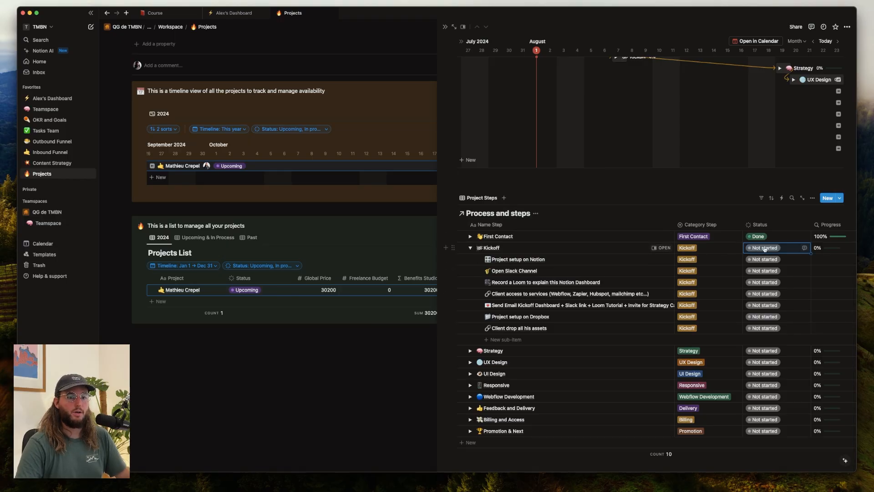
{"action": "left_click", "coordinate": [763, 248]}
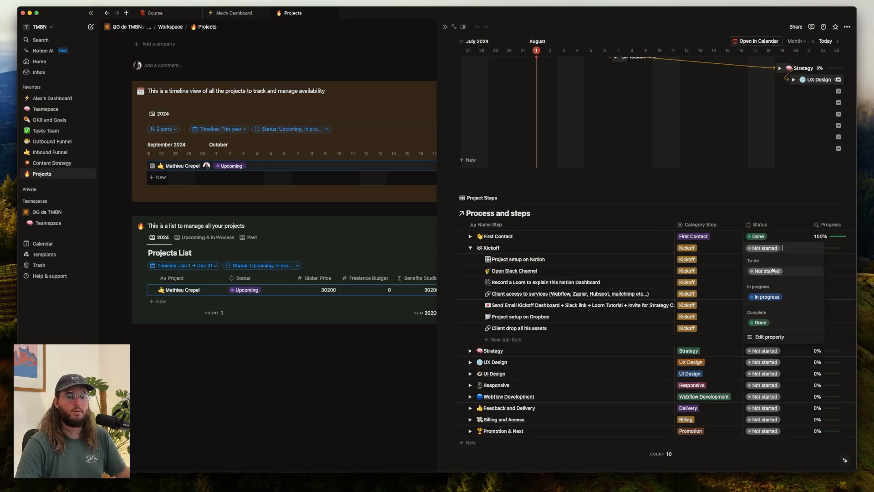
{"action": "left_click", "coordinate": [765, 299]}
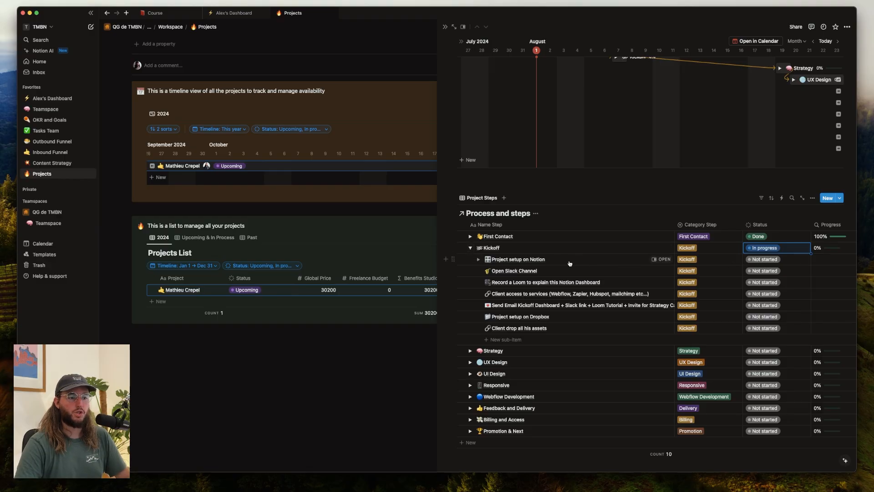
{"action": "left_click", "coordinate": [764, 259]}
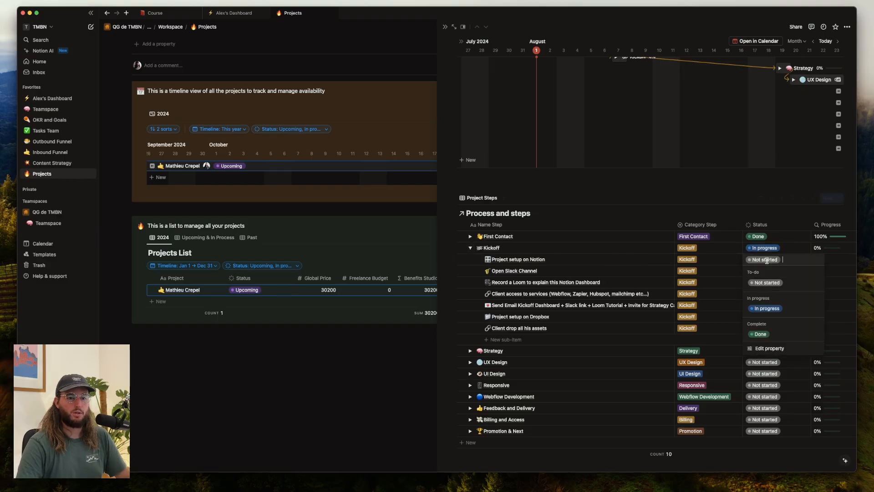
{"action": "left_click", "coordinate": [767, 308]}
{"action": "scroll", "coordinate": [731, 250], "scroll_direction": "right", "scroll_amount": 2}
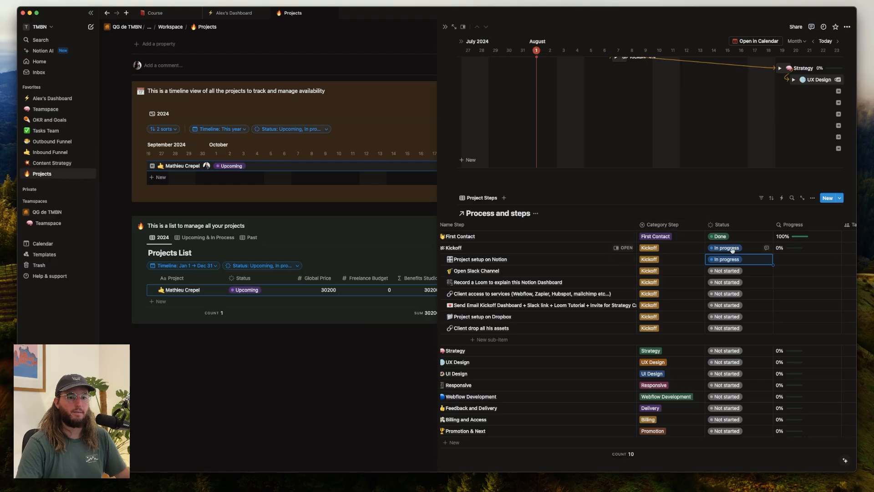
{"action": "scroll", "coordinate": [630, 249], "scroll_direction": "up", "scroll_amount": 3}
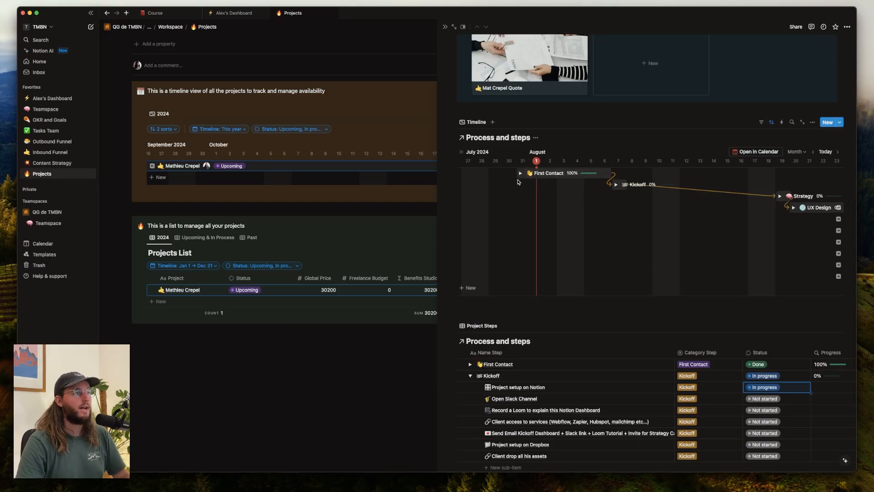
- Switch to the already open personal dashboard page and open the Project Kickoff button's configuration for editing
{"action": "left_click", "coordinate": [234, 13]}
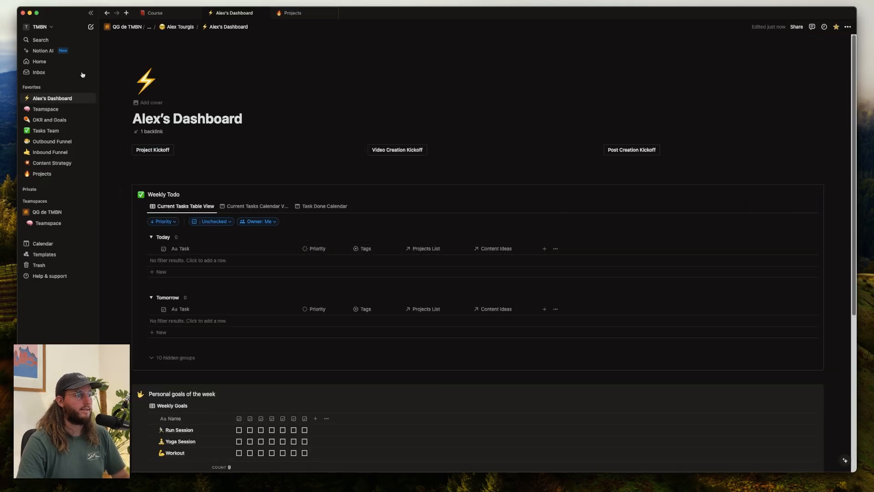
{"action": "left_click", "coordinate": [180, 150]}
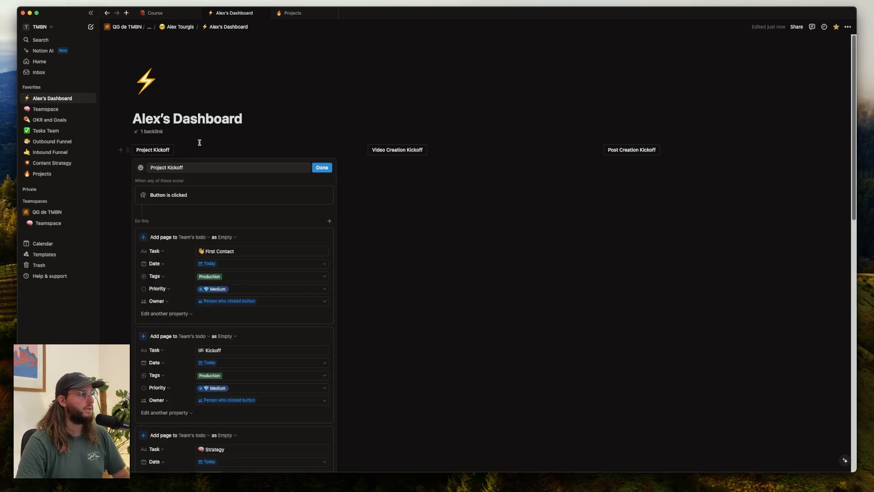
{"action": "left_click_drag", "start_coordinate": [203, 147], "coordinate": [163, 178]}
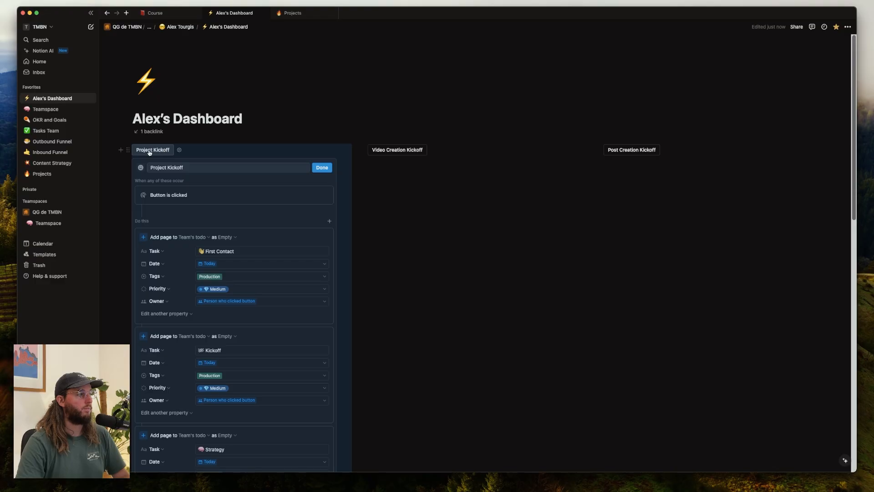
{"action": "left_click", "coordinate": [209, 139]}
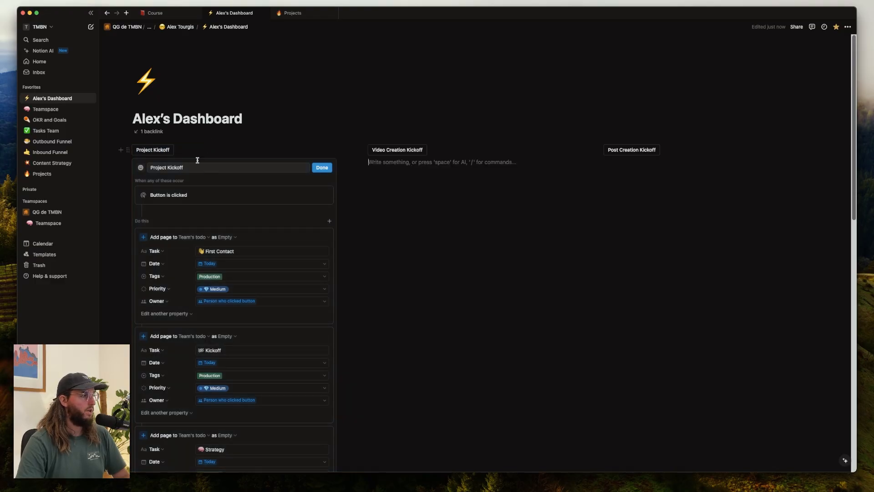
{"action": "left_click", "coordinate": [164, 165]}
{"action": "left_click", "coordinate": [222, 168]}
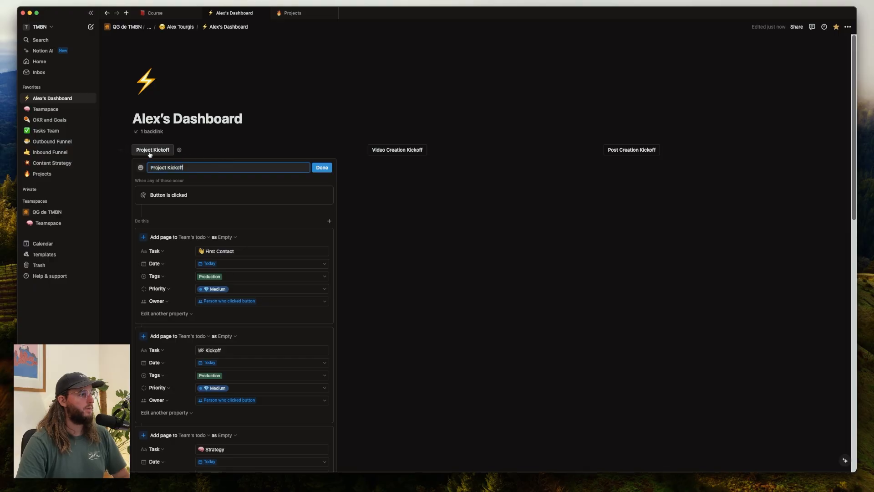
- Delete the action that adds the First Contact task from the Project Kickoff button
{"action": "scroll", "coordinate": [183, 171], "scroll_direction": "down", "scroll_amount": 5}
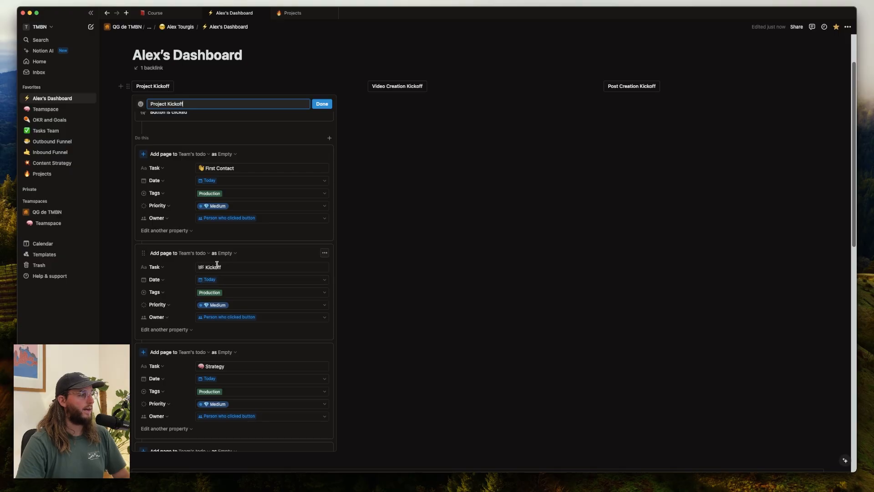
{"action": "left_click", "coordinate": [324, 154]}
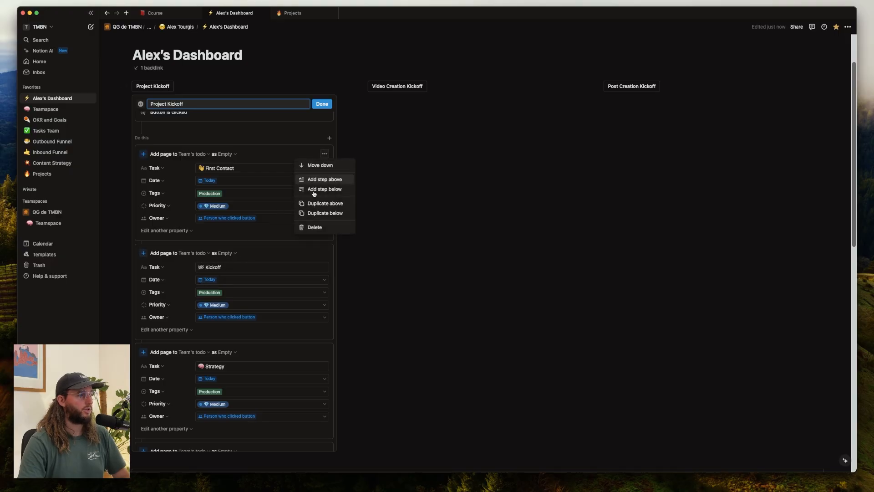
{"action": "left_click", "coordinate": [314, 227]}
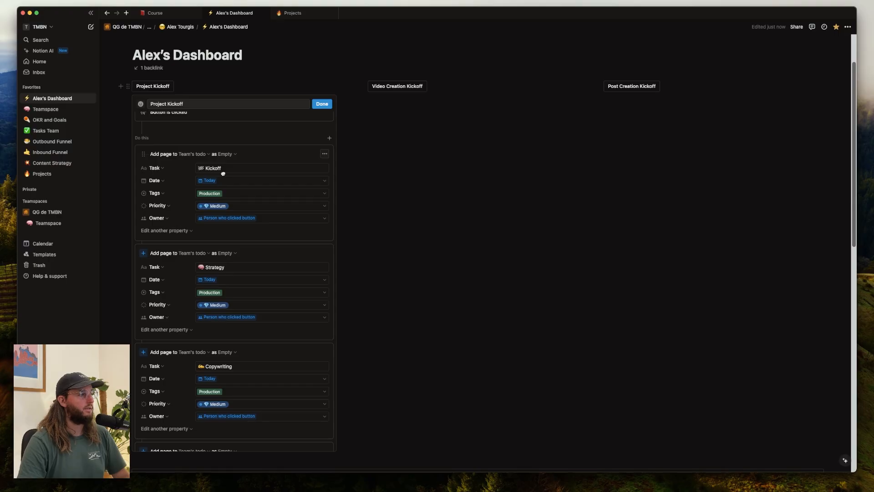
- Review the Project Kickoff button's remaining add-page actions and finish editing the button
{"action": "scroll", "coordinate": [235, 248], "scroll_direction": "down", "scroll_amount": 2}
{"action": "scroll", "coordinate": [235, 249], "scroll_direction": "down", "scroll_amount": 10}
{"action": "scroll", "coordinate": [236, 241], "scroll_direction": "down", "scroll_amount": 9}
{"action": "scroll", "coordinate": [235, 220], "scroll_direction": "down", "scroll_amount": 11}
{"action": "scroll", "coordinate": [232, 223], "scroll_direction": "up", "scroll_amount": 20}
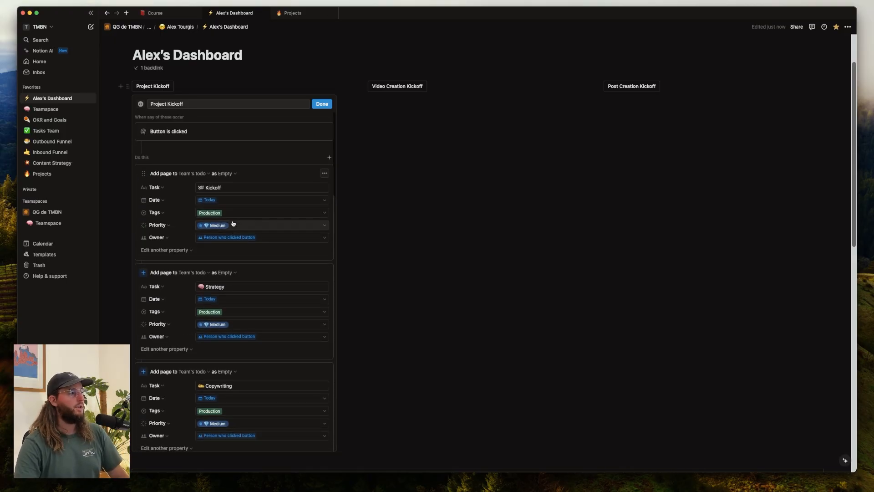
{"action": "scroll", "coordinate": [228, 195], "scroll_direction": "up", "scroll_amount": 3}
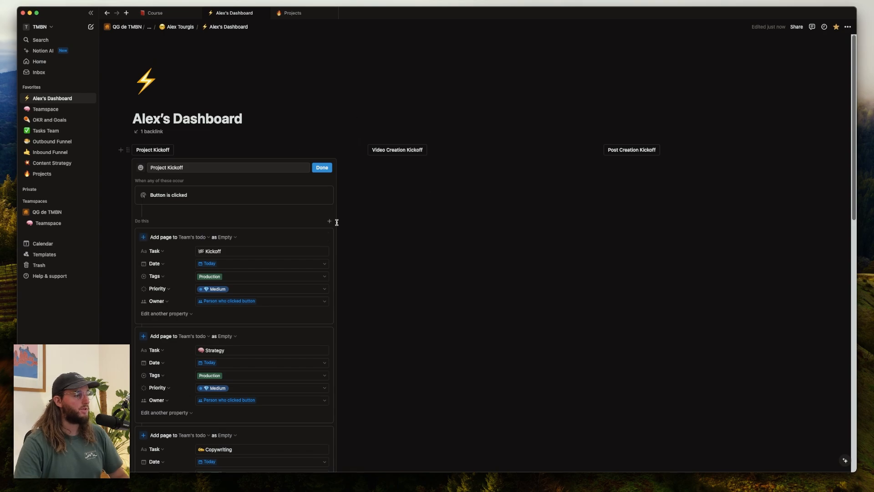
{"action": "scroll", "coordinate": [336, 220], "scroll_direction": "down", "scroll_amount": 5}
{"action": "scroll", "coordinate": [347, 174], "scroll_direction": "up", "scroll_amount": 4}
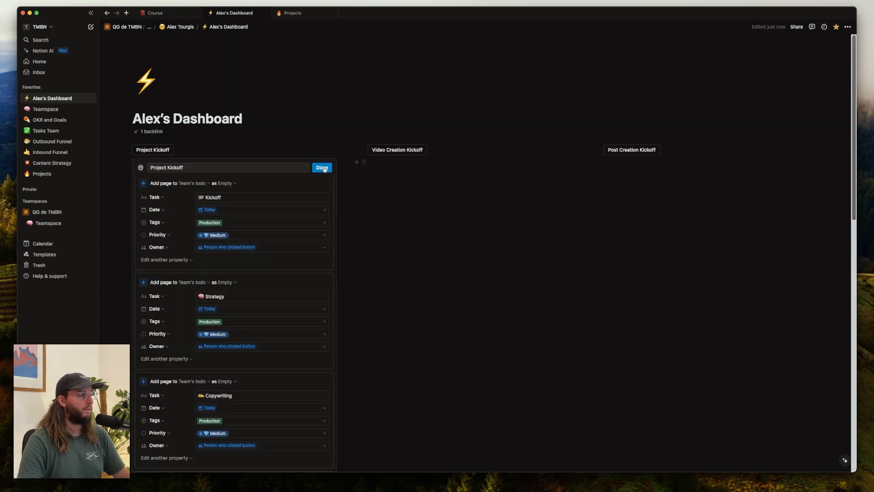
{"action": "left_click", "coordinate": [321, 168]}
- Insert a new button block below the existing Project Kickoff button and name it Project Kickoff
{"action": "type", "text": "/"}
{"action": "key", "text": "BackSpace"}
{"action": "type", "text": "/bu"}
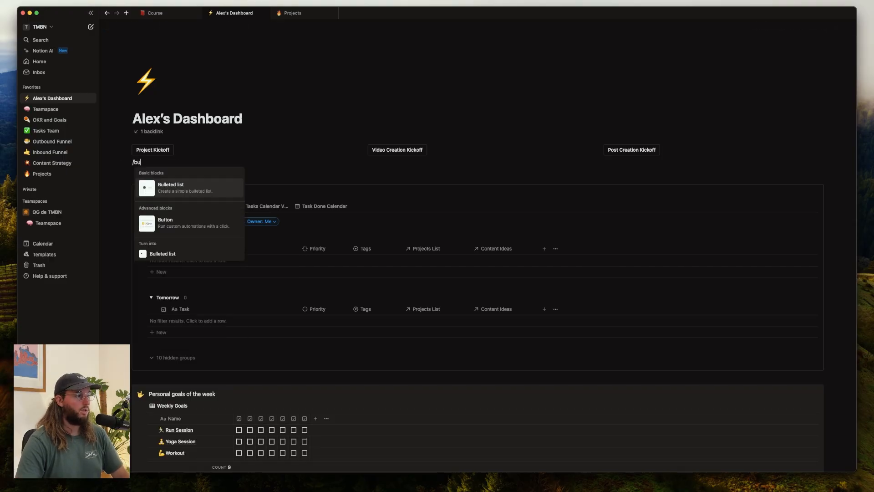
{"action": "left_click", "coordinate": [194, 220]}
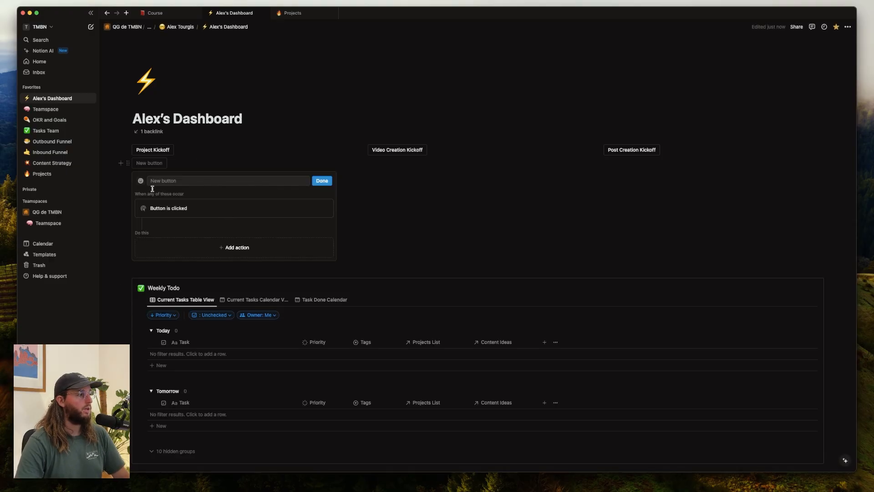
{"action": "left_click", "coordinate": [172, 181]}
{"action": "type", "text": "Project Kickoff"}
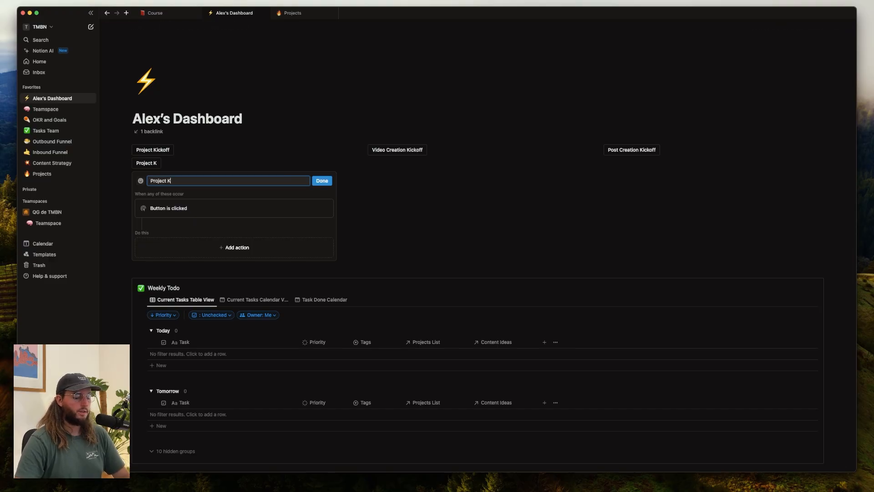
{"action": "left_click", "coordinate": [154, 207]}
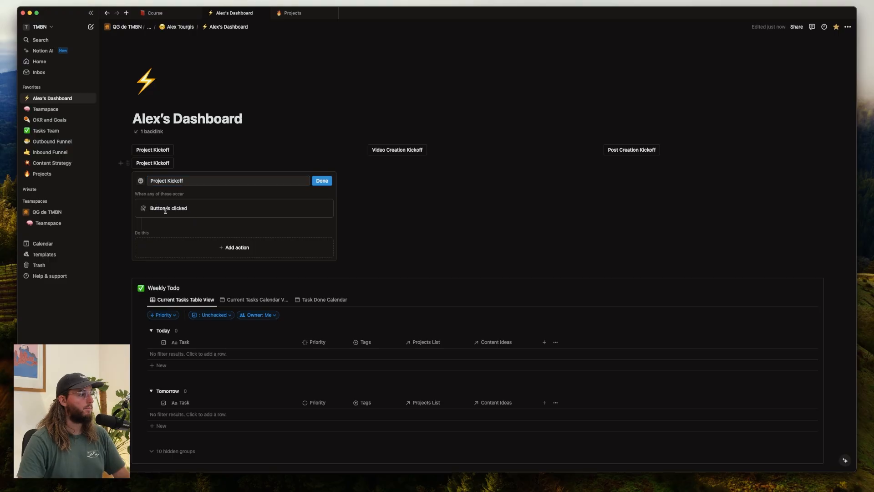
- Give the new Project Kickoff button an action that adds a page to the Team's todo database
{"action": "left_click", "coordinate": [236, 247]}
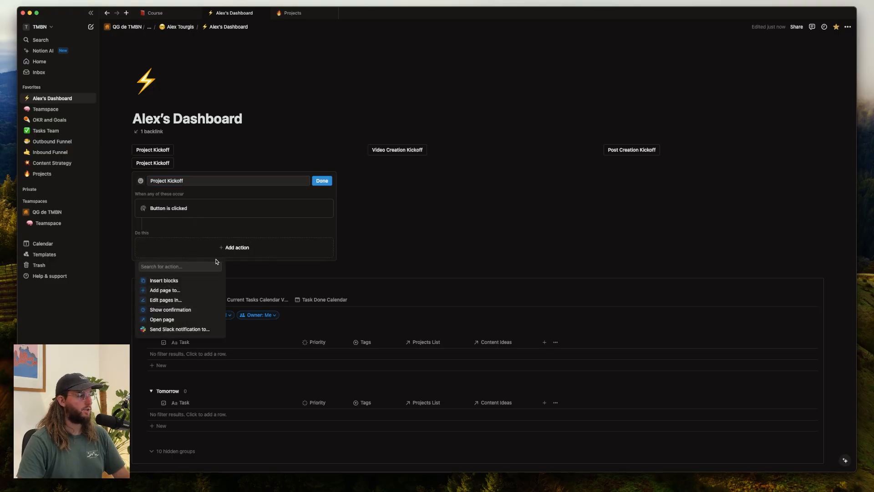
{"action": "left_click", "coordinate": [178, 291]}
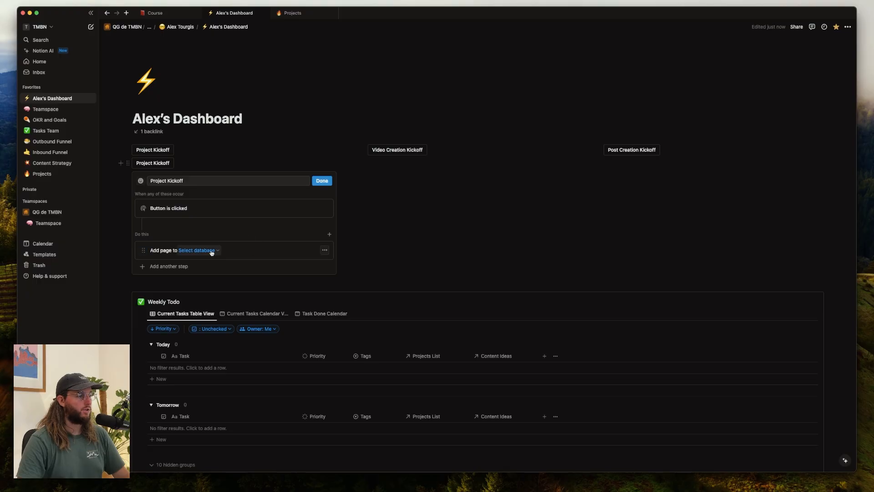
{"action": "left_click", "coordinate": [210, 251]}
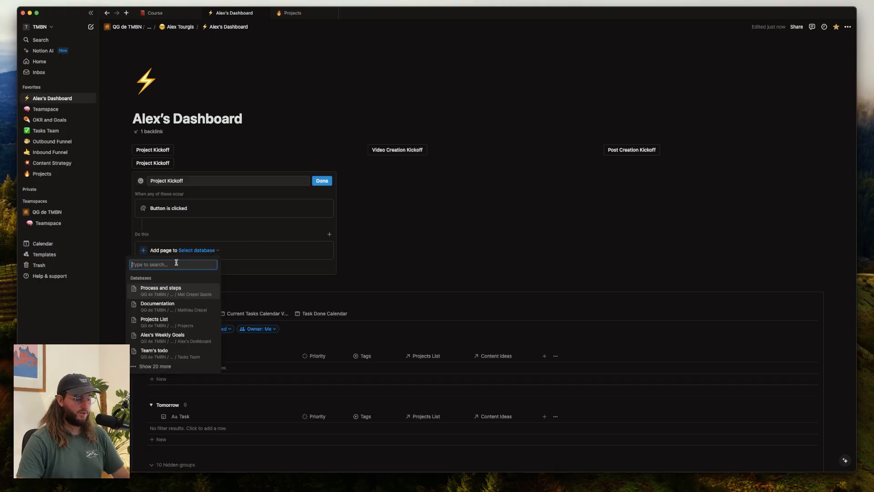
{"action": "type", "text": "team"}
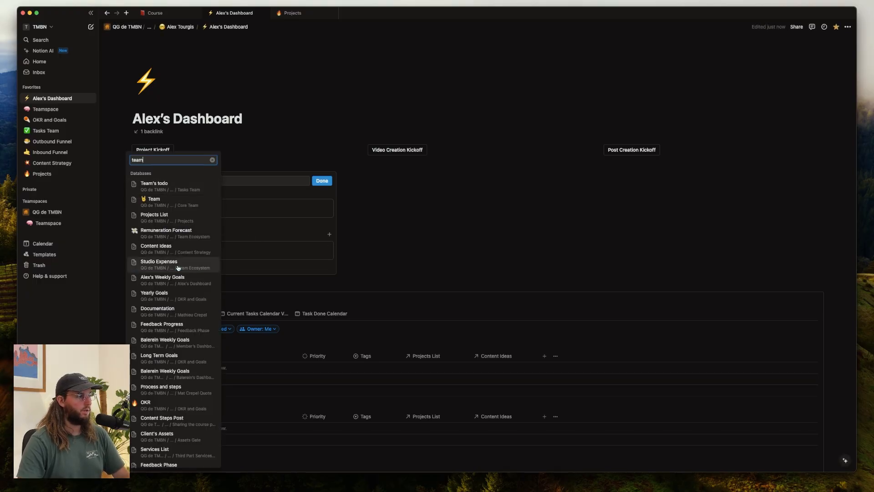
{"action": "left_click", "coordinate": [170, 187]}
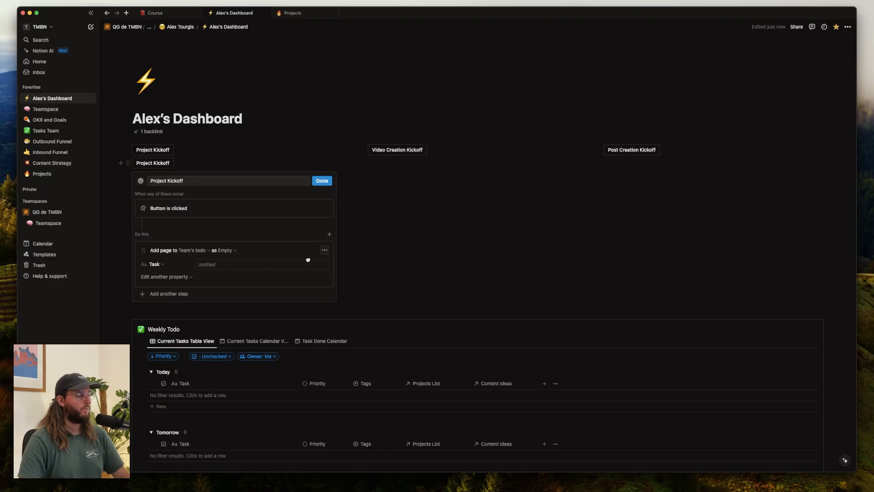
- Name the task that the button adds Design and set its Date property to Today
{"action": "left_click", "coordinate": [177, 262]}
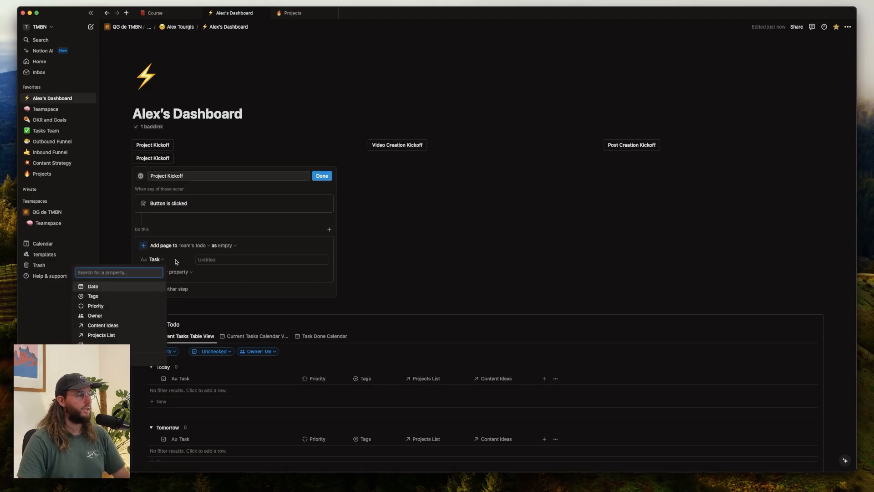
{"action": "key", "text": "Escape"}
{"action": "left_click", "coordinate": [213, 259]}
{"action": "type", "text": "c"}
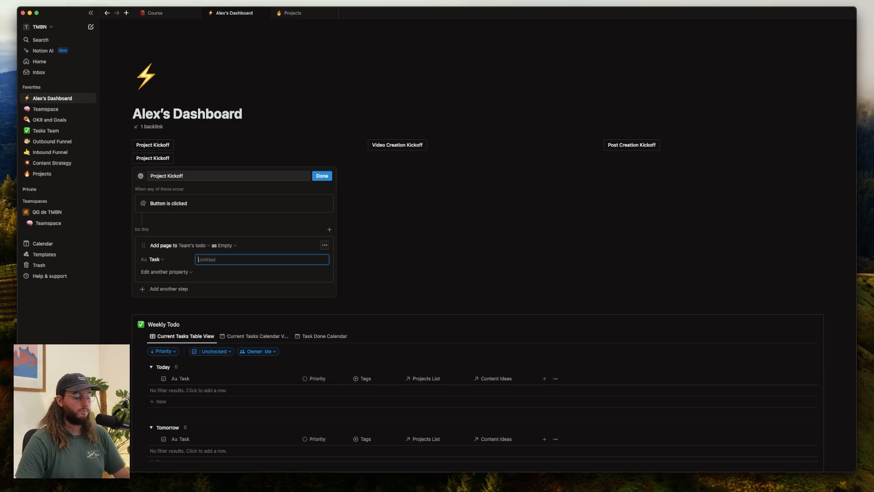
{"action": "left_click", "coordinate": [186, 272]}
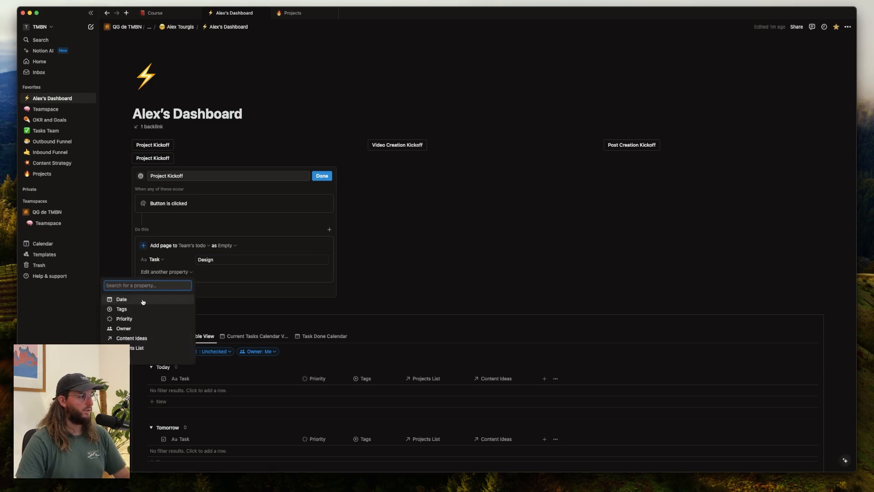
{"action": "left_click", "coordinate": [143, 302]}
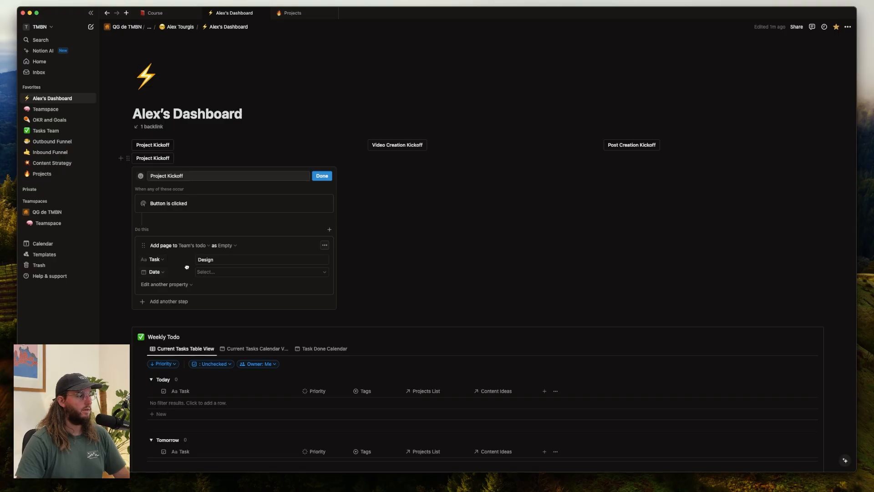
{"action": "left_click", "coordinate": [202, 273]}
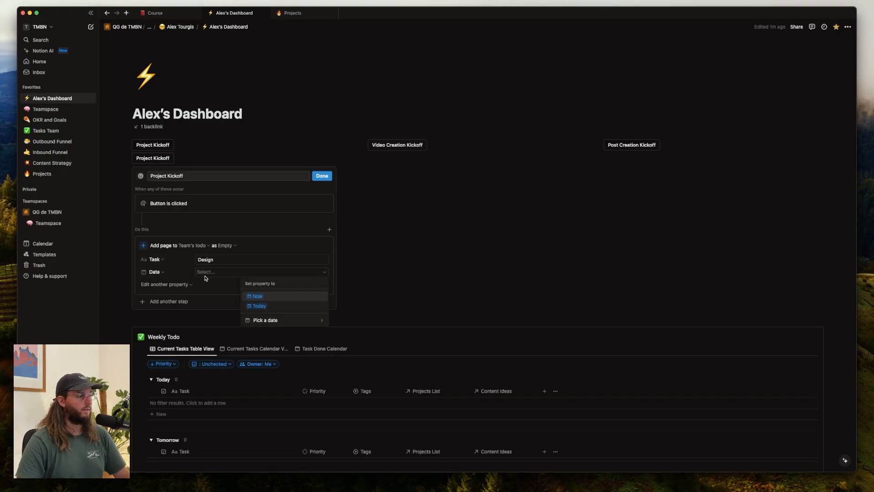
{"action": "left_click", "coordinate": [256, 308]}
- Add the Owner property to the Design task and set it to Person who clicked button
{"action": "left_click", "coordinate": [175, 285]}
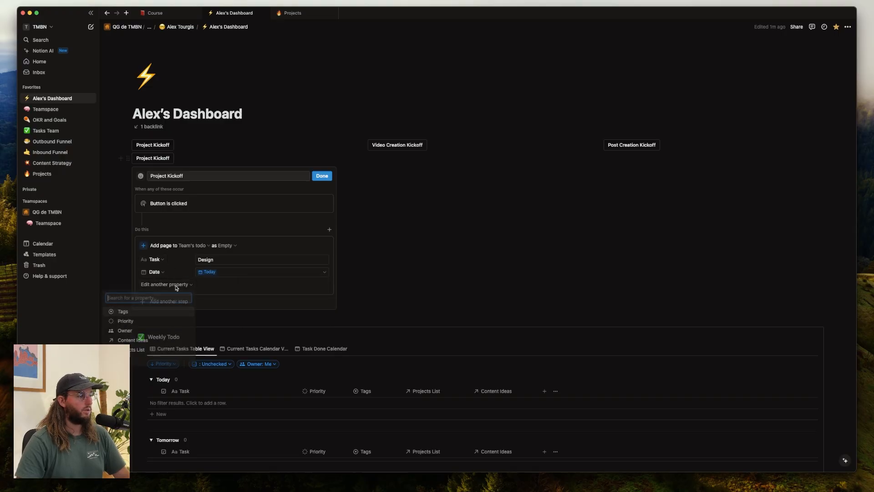
{"action": "left_click", "coordinate": [123, 332]}
{"action": "left_click", "coordinate": [214, 285]}
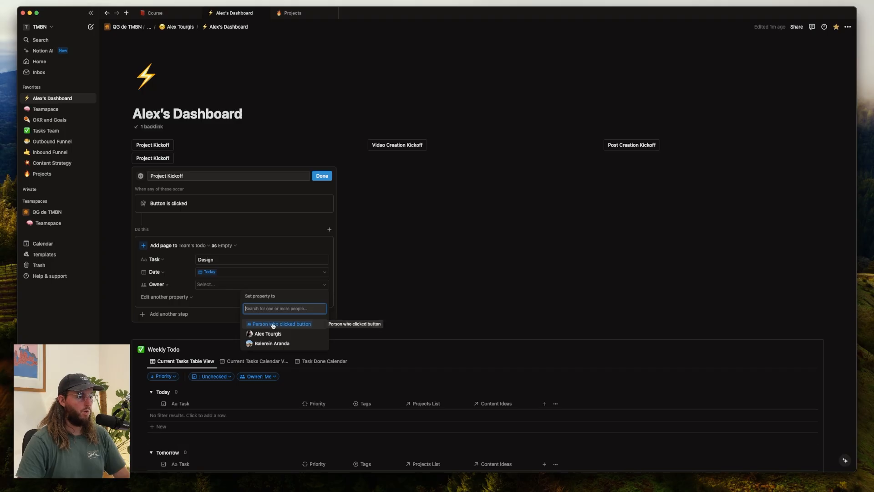
{"action": "left_click", "coordinate": [273, 324]}
{"action": "left_click", "coordinate": [225, 291]}
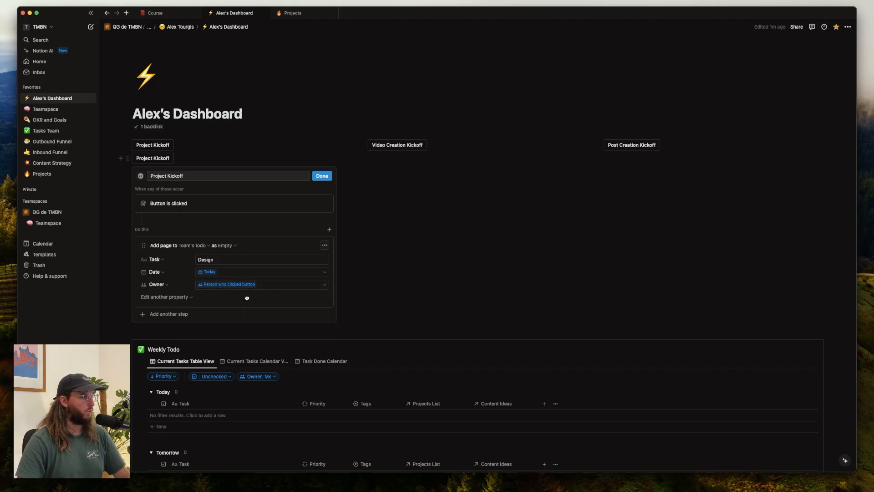
- Add the Priority and Tags properties to the Design task, set to Low and Production
{"action": "left_click", "coordinate": [180, 296]}
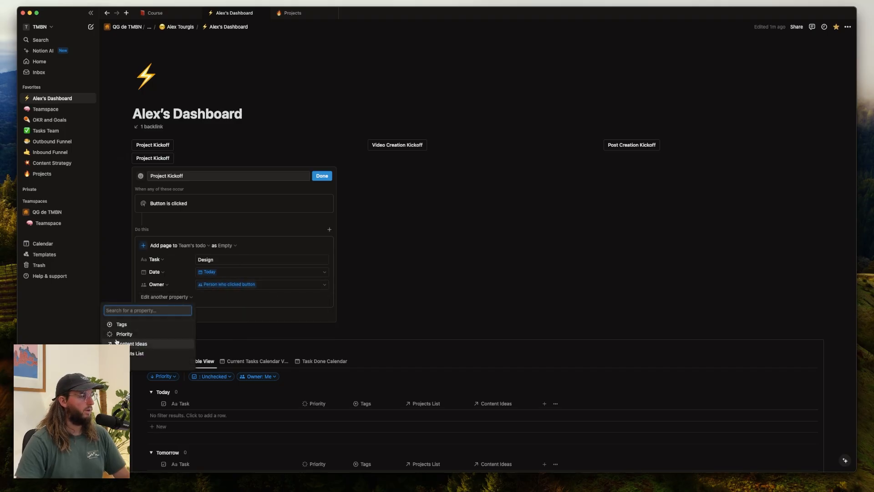
{"action": "left_click", "coordinate": [130, 334]}
{"action": "left_click", "coordinate": [261, 298]}
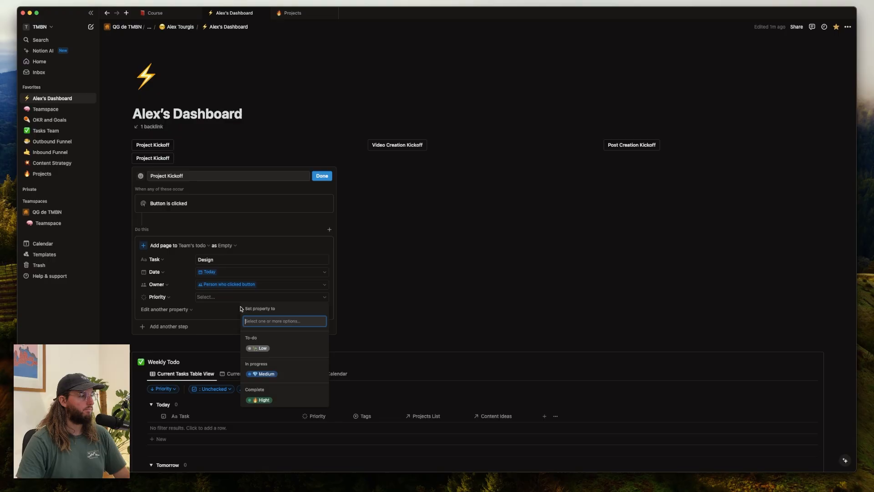
{"action": "left_click", "coordinate": [262, 349]}
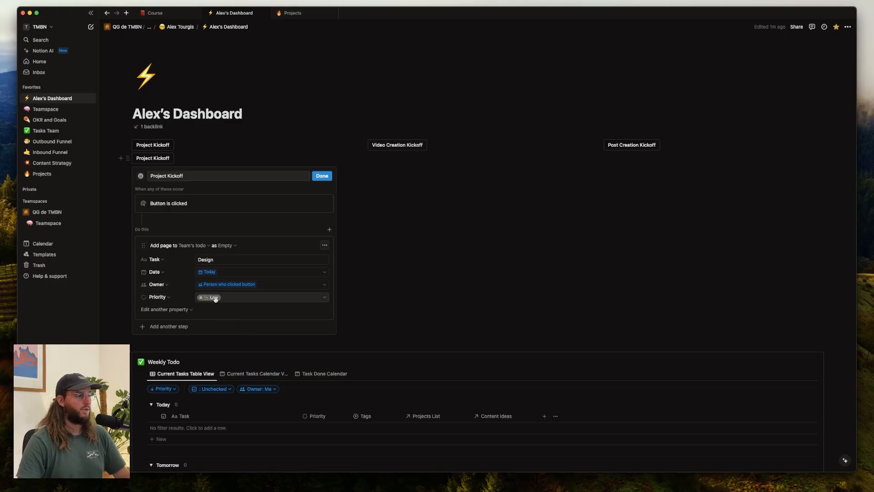
{"action": "left_click", "coordinate": [164, 309]}
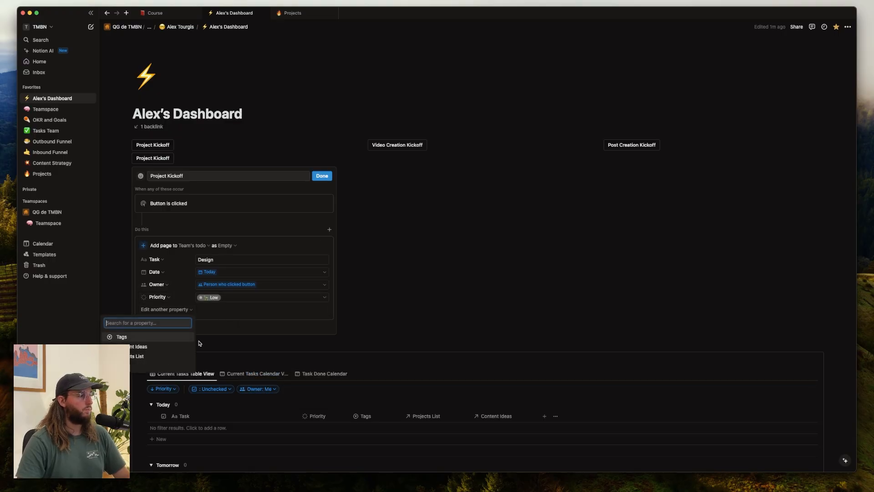
{"action": "left_click", "coordinate": [132, 338]}
{"action": "left_click", "coordinate": [267, 313]}
{"action": "left_click", "coordinate": [257, 351]}
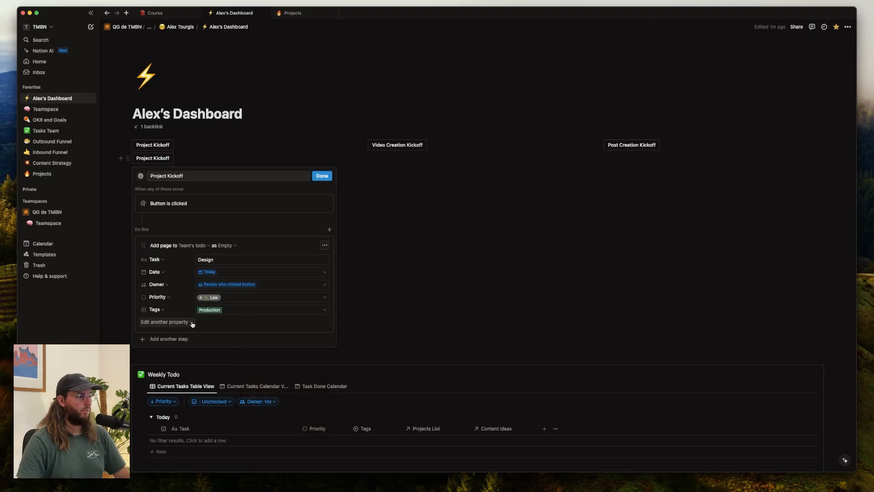
{"action": "left_click", "coordinate": [189, 323]}
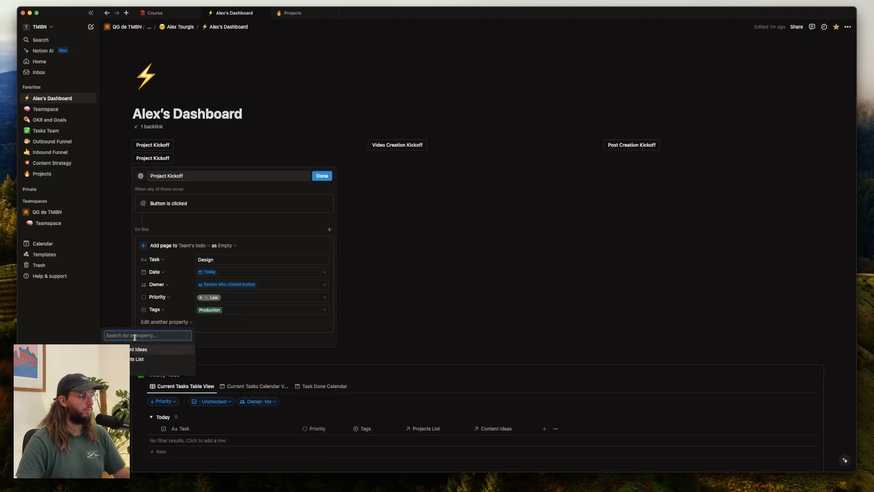
{"action": "left_click", "coordinate": [412, 223]}
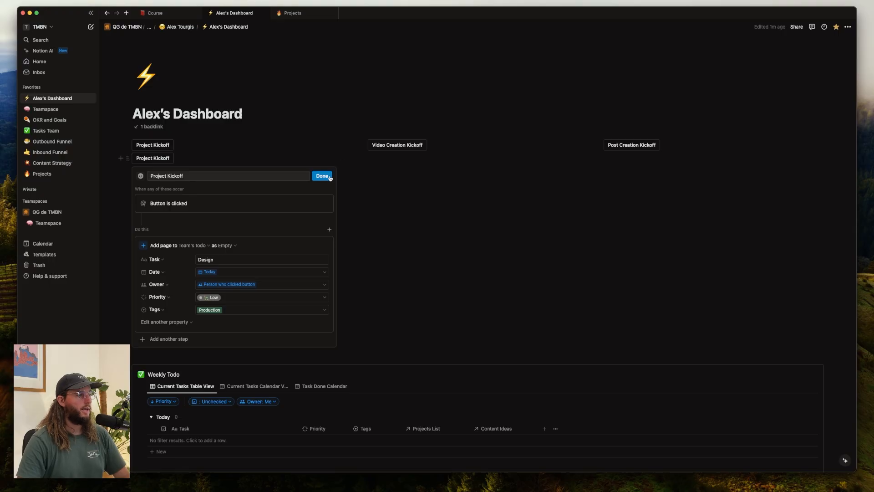
- Add a second add-page action below the Design task and finish editing the button without choosing a database
{"action": "left_click", "coordinate": [171, 338]}
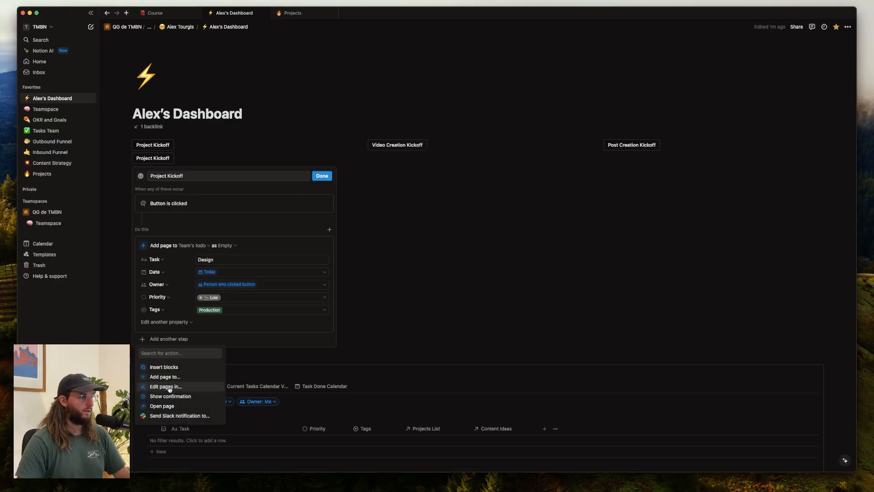
{"action": "left_click", "coordinate": [170, 377]}
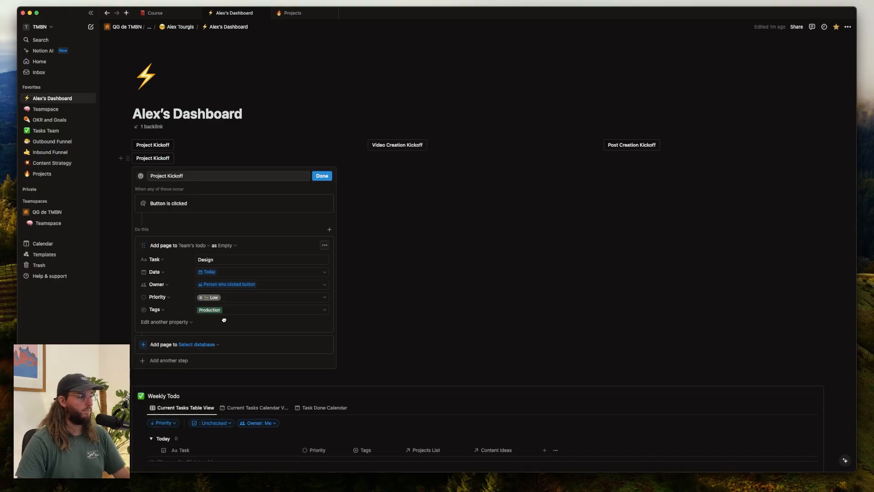
{"action": "left_click", "coordinate": [195, 345]}
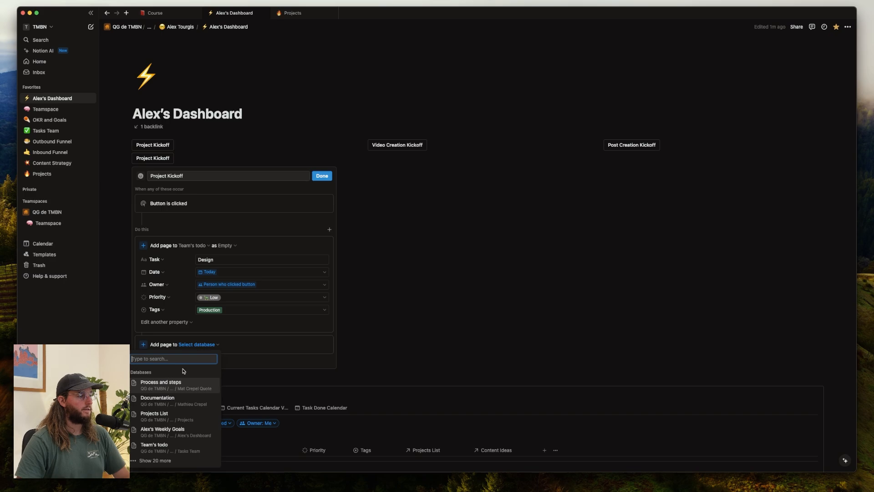
{"action": "left_click", "coordinate": [260, 352]}
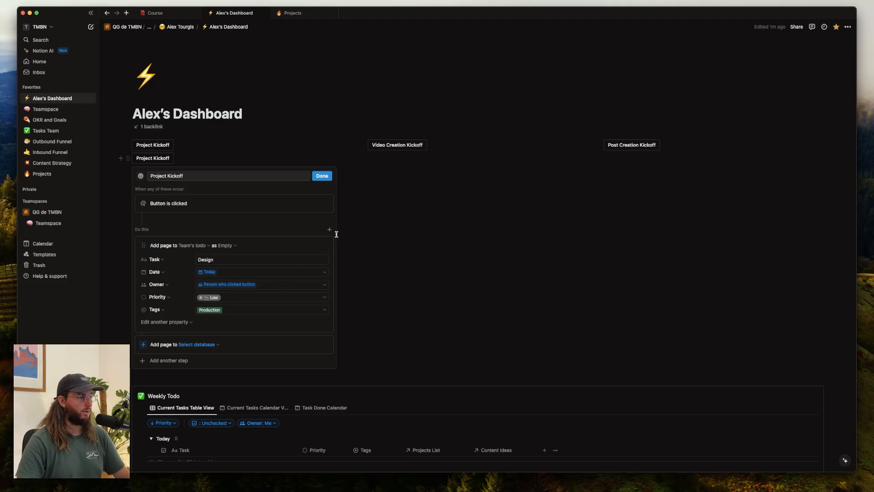
{"action": "left_click", "coordinate": [321, 175]}
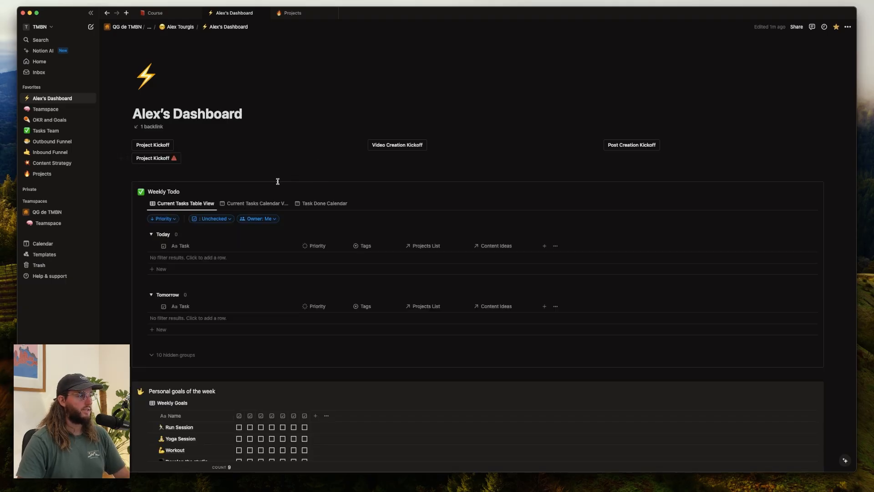
- Delete the add-page action that has no database from the second Project Kickoff button and finish editing
{"action": "left_click", "coordinate": [187, 158]}
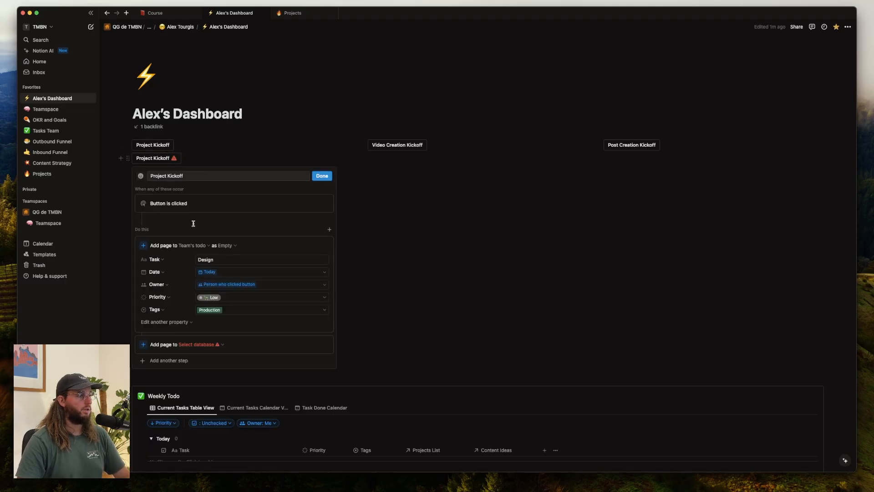
{"action": "left_click", "coordinate": [325, 344]}
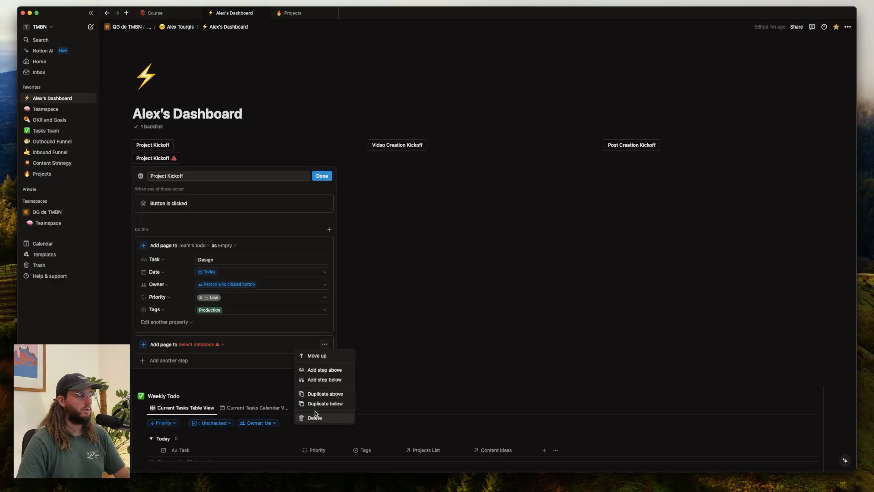
{"action": "left_click", "coordinate": [304, 418]}
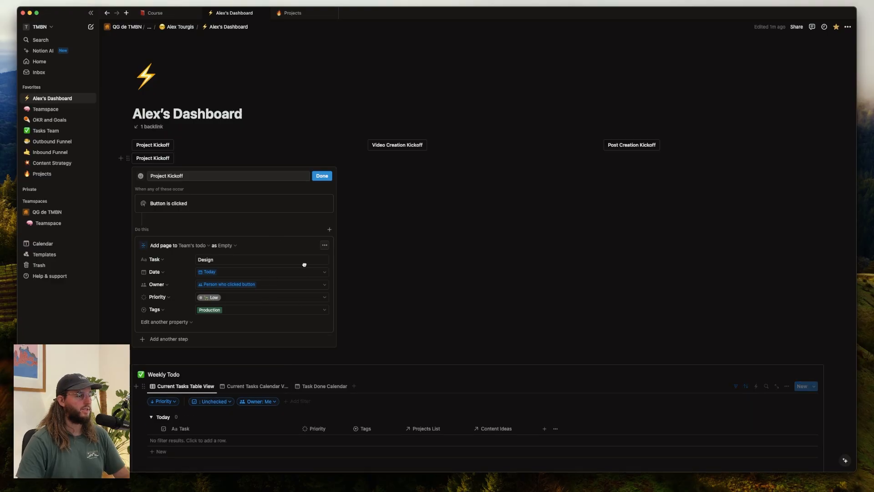
{"action": "left_click", "coordinate": [321, 175]}
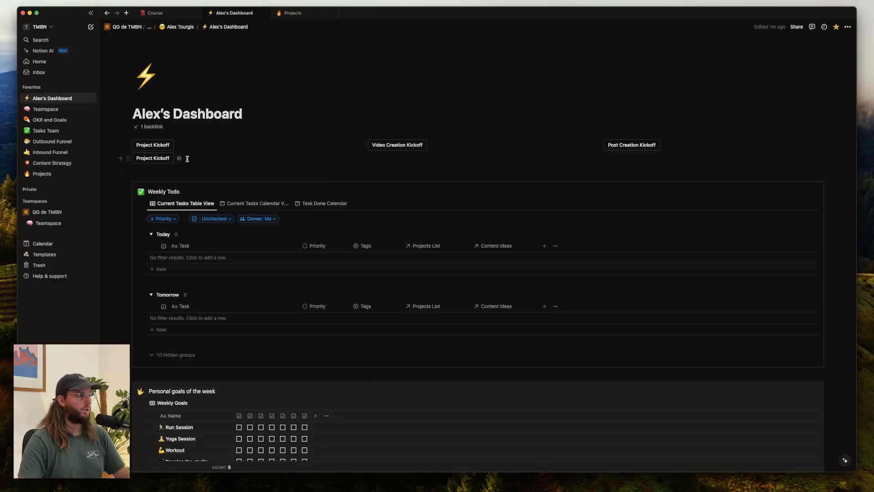
- Reopen the second Project Kickoff button's configuration, select the whole button block and delete it
{"action": "left_click", "coordinate": [180, 158]}
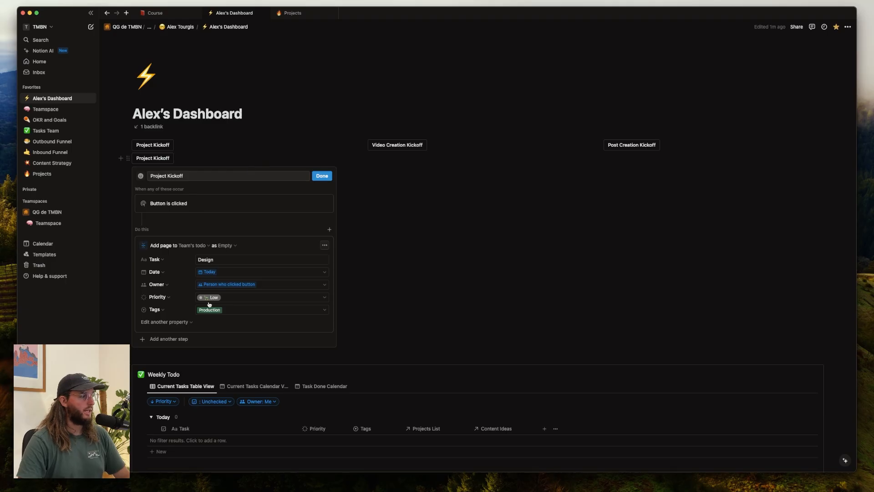
{"action": "left_click", "coordinate": [274, 163]}
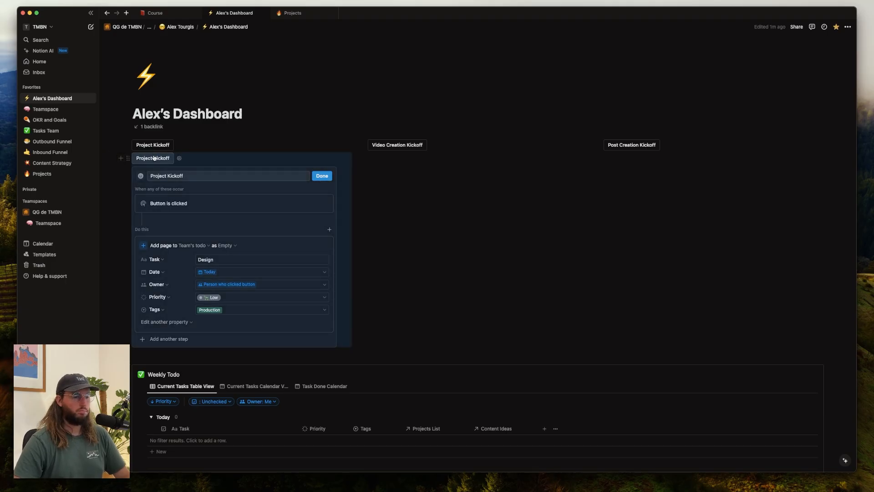
{"action": "key", "text": "BackSpace"}
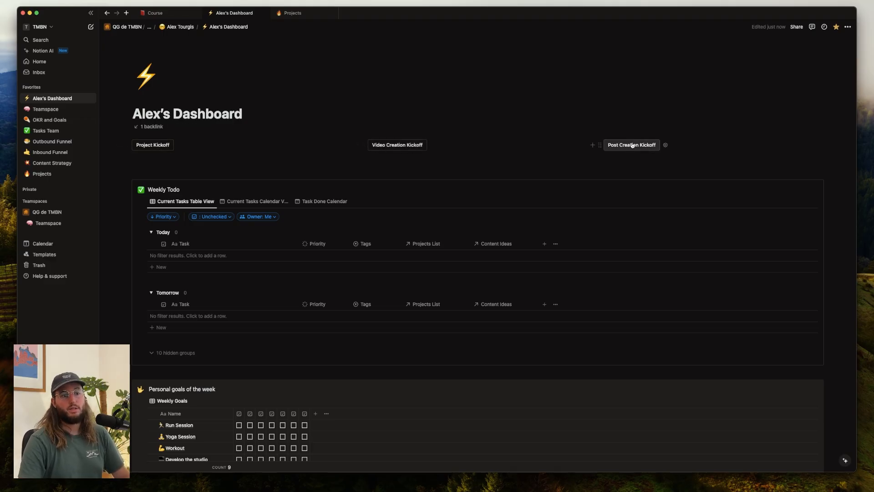
- Run the original Project Kickoff button to create the project's tasks in the Weekly Todo
{"action": "left_click", "coordinate": [163, 146]}
{"action": "scroll", "coordinate": [297, 244], "scroll_direction": "down", "scroll_amount": 3}
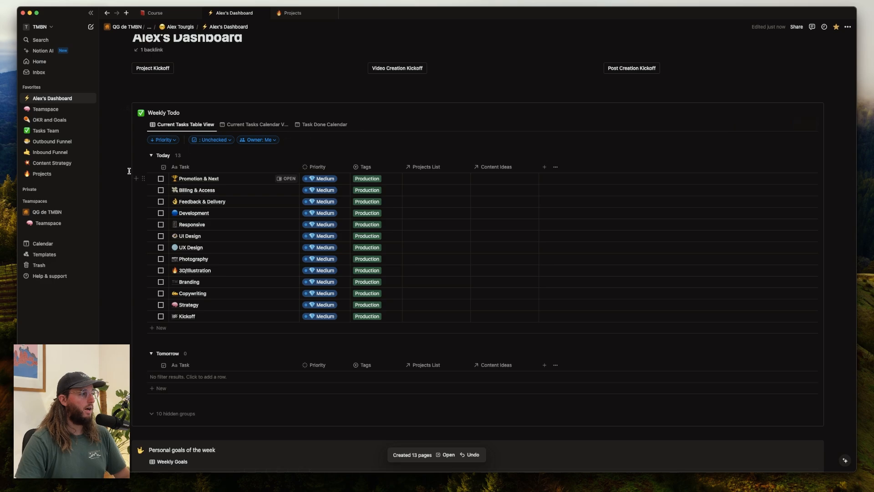
- Delete the Photography, 3D/Illustration, Branding and Copywriting tasks from the Today group of the Weekly Todo
{"action": "left_click_drag", "start_coordinate": [127, 194], "coordinate": [272, 314]}
{"action": "left_click", "coordinate": [183, 191]}
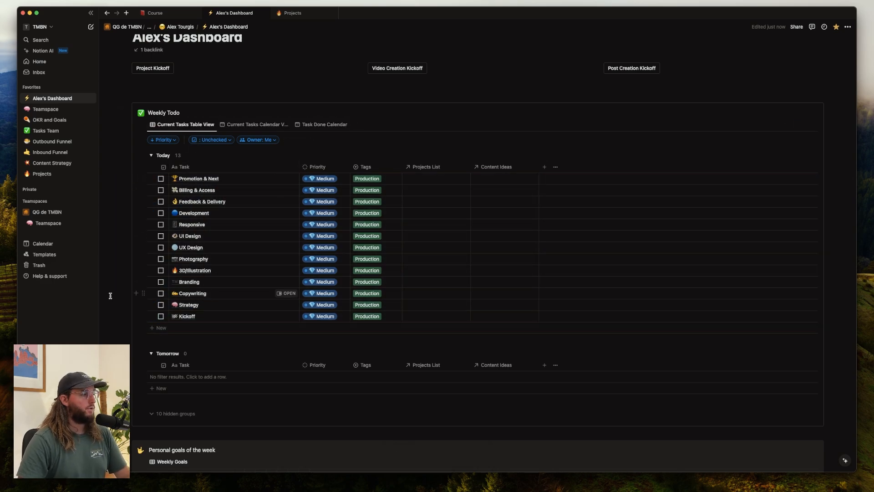
{"action": "left_click_drag", "start_coordinate": [110, 296], "coordinate": [207, 258]}
{"action": "key", "text": "BackSpace"}
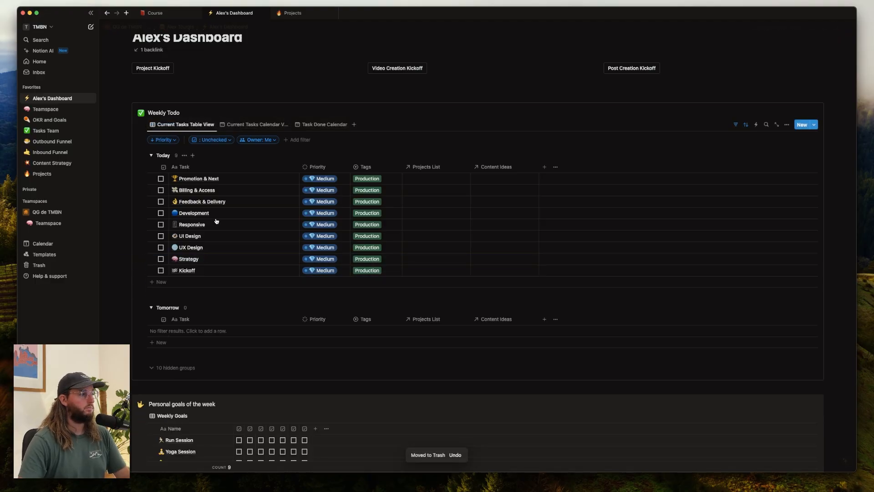
- Show the Weekly Todo in the Current Tasks Calendar View and open the upcoming client project as a full page at its timeline
{"action": "left_click", "coordinate": [269, 125]}
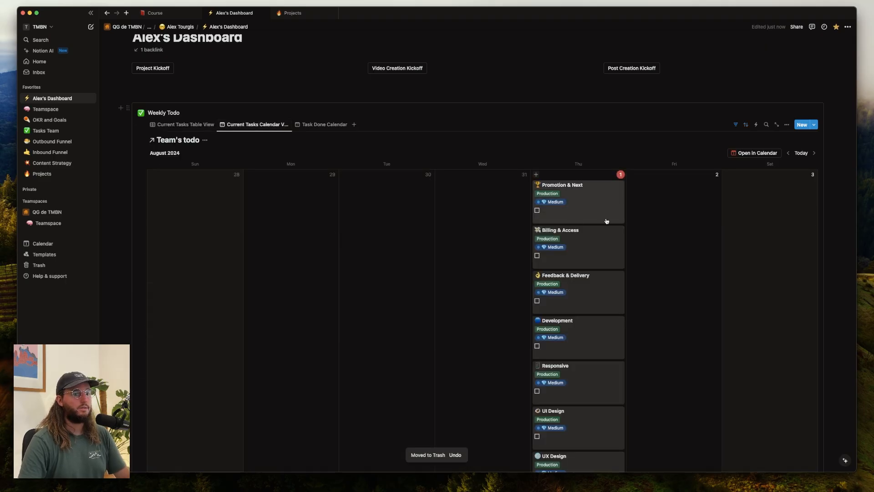
{"action": "scroll", "coordinate": [511, 219], "scroll_direction": "down", "scroll_amount": 5}
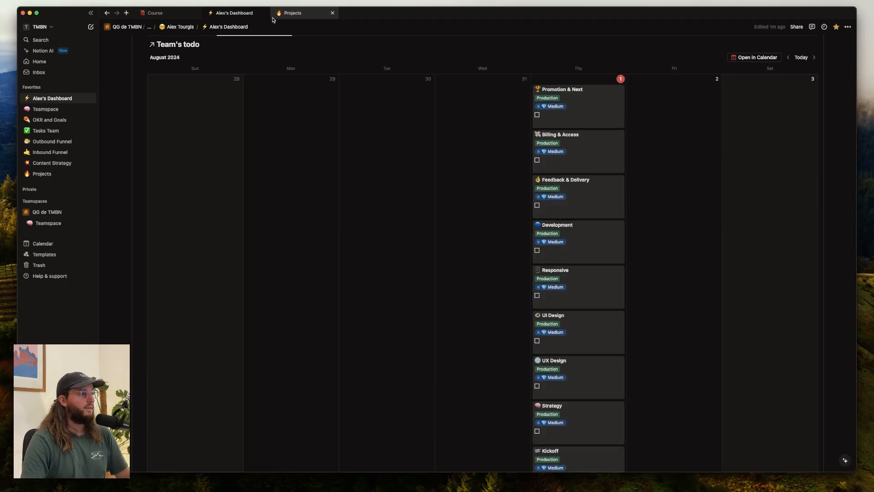
{"action": "left_click", "coordinate": [294, 15]}
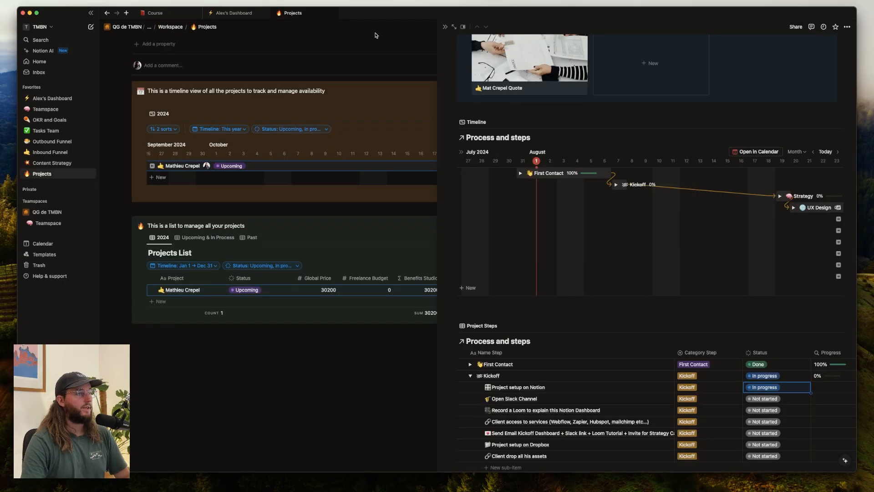
{"action": "left_click", "coordinate": [453, 27]}
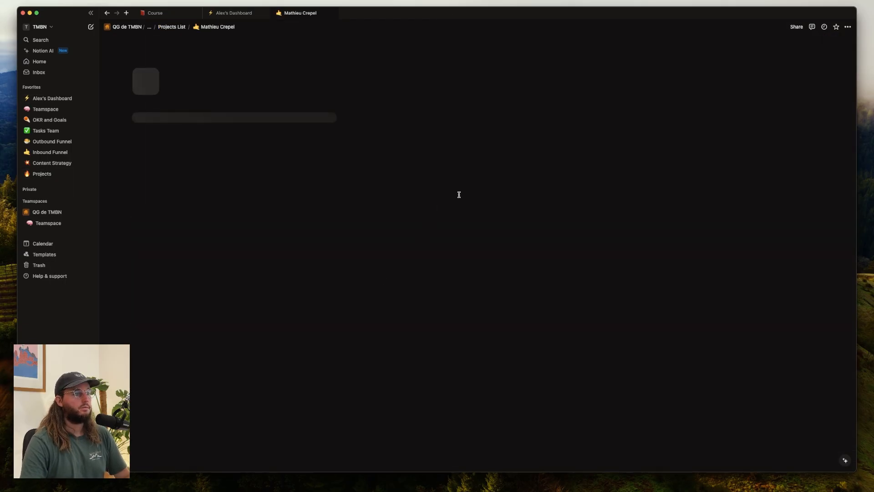
{"action": "scroll", "coordinate": [364, 258], "scroll_direction": "down", "scroll_amount": 5}
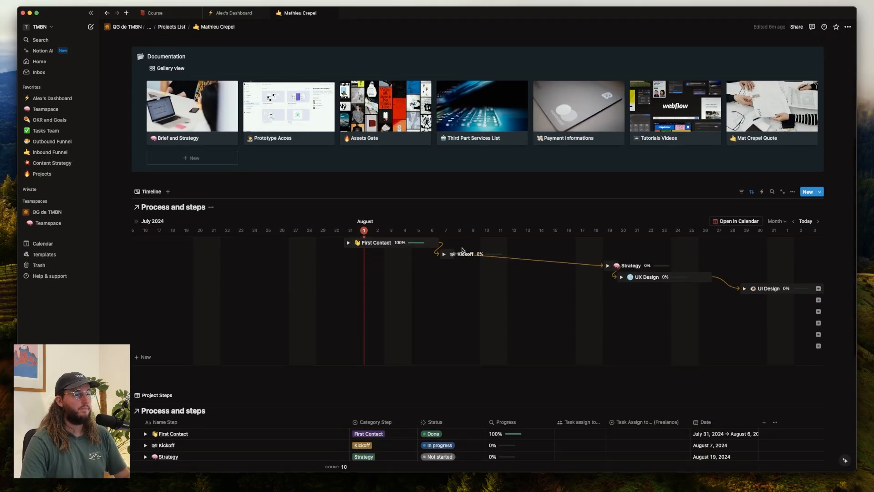
- Delete the Kickoff task from August 1 in the dashboard's task calendar
{"action": "key", "text": "ctrl+shift+Tab"}
{"action": "right_click", "coordinate": [583, 393]}
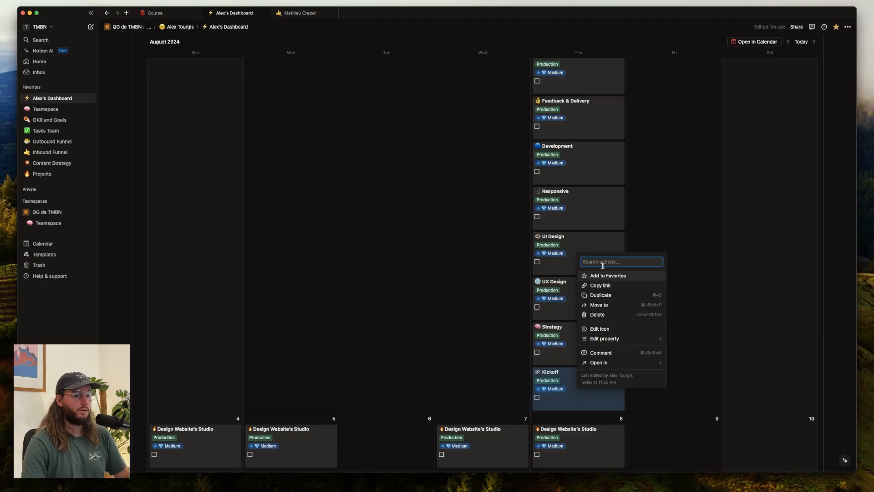
{"action": "left_click", "coordinate": [601, 315]}
- Check the project timeline and reschedule the Strategy task to August 19 in the dashboard calendar
{"action": "key", "text": "ctrl+Tab"}
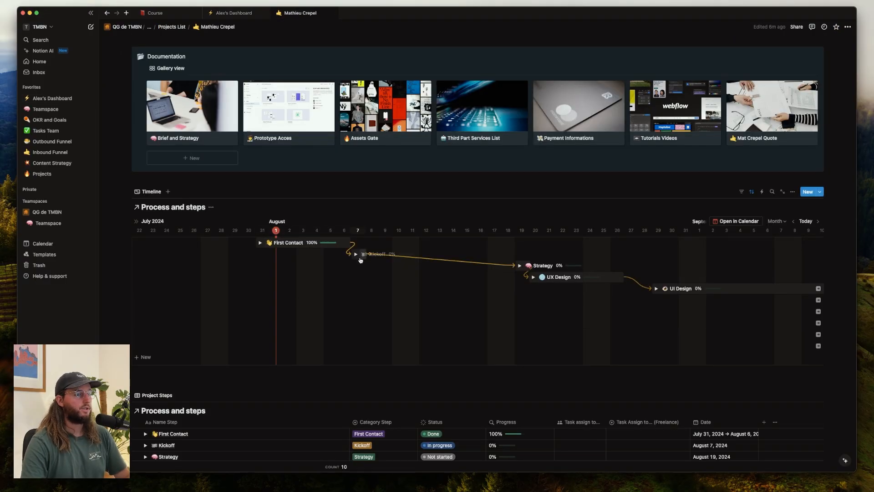
{"action": "key", "text": "ctrl+shift+Tab"}
{"action": "scroll", "coordinate": [642, 291], "scroll_direction": "down", "scroll_amount": 5}
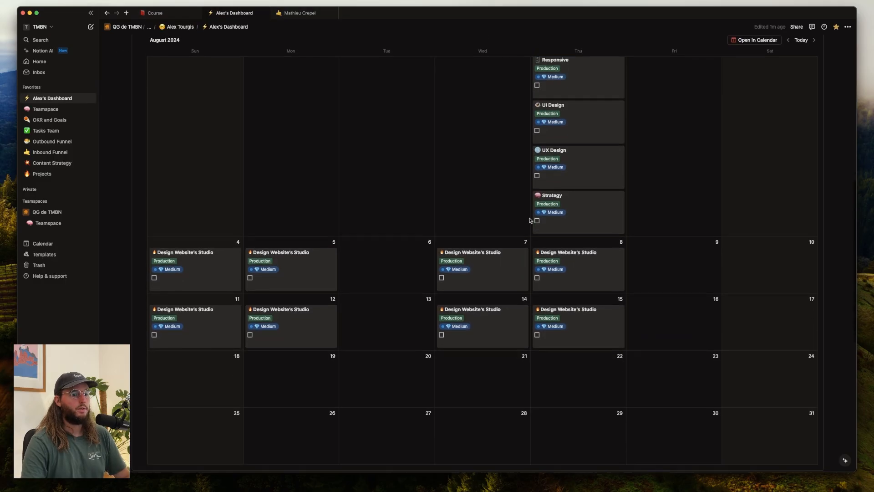
{"action": "left_click_drag", "start_coordinate": [578, 171], "coordinate": [295, 334]}
- Link the Strategy task to the client's project through its Projects List property and close the task
{"action": "left_click", "coordinate": [292, 289]}
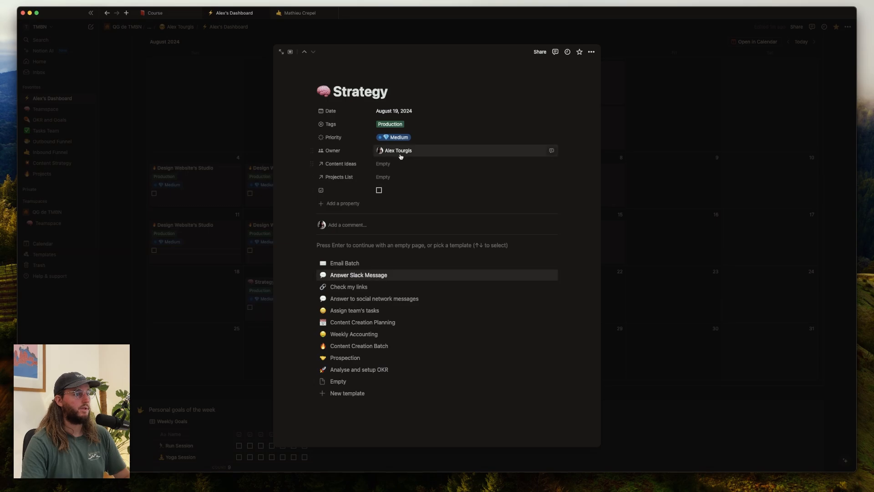
{"action": "left_click", "coordinate": [400, 180]}
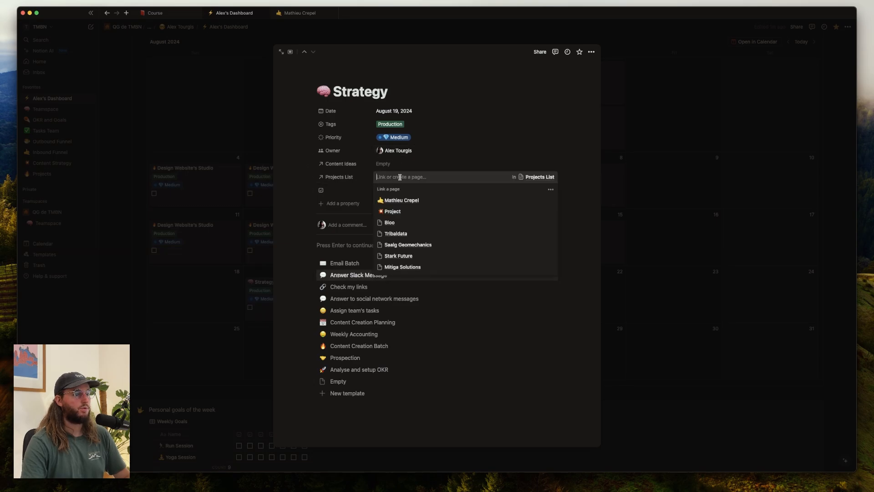
{"action": "left_click", "coordinate": [406, 201]}
{"action": "left_click", "coordinate": [323, 180]}
{"action": "left_click", "coordinate": [238, 311]}
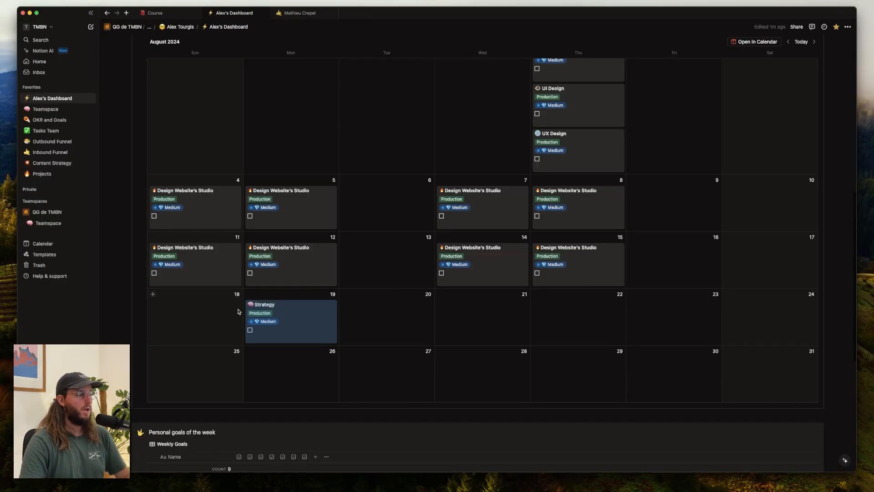
- Show the Projects List property on the cards of the Current Tasks Calendar View
{"action": "scroll", "coordinate": [637, 230], "scroll_direction": "up", "scroll_amount": 10}
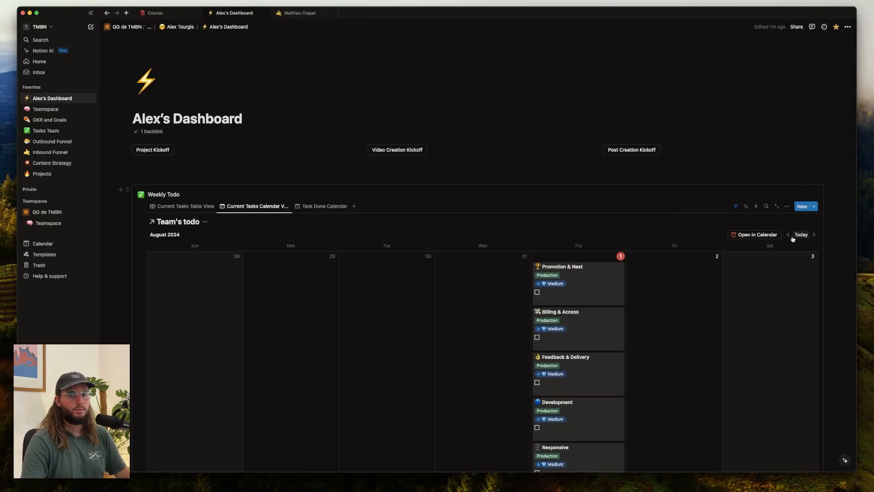
{"action": "left_click", "coordinate": [786, 144]}
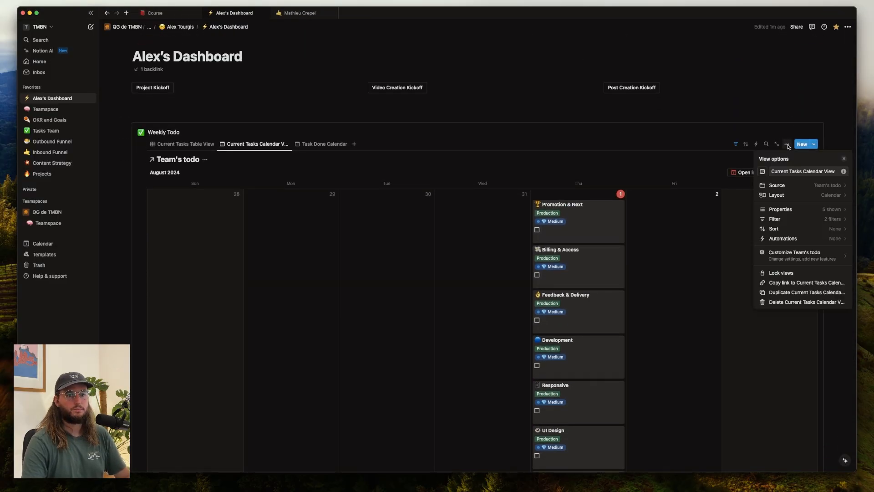
{"action": "left_click", "coordinate": [798, 208]}
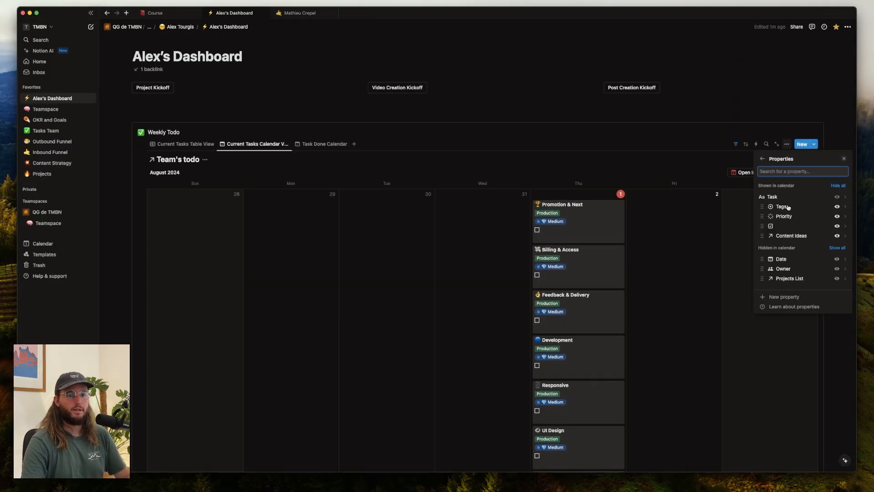
{"action": "left_click", "coordinate": [837, 278]}
{"action": "left_click", "coordinate": [837, 278]}
{"action": "left_click", "coordinate": [439, 113]}
{"action": "scroll", "coordinate": [442, 132], "scroll_direction": "down", "scroll_amount": 5}
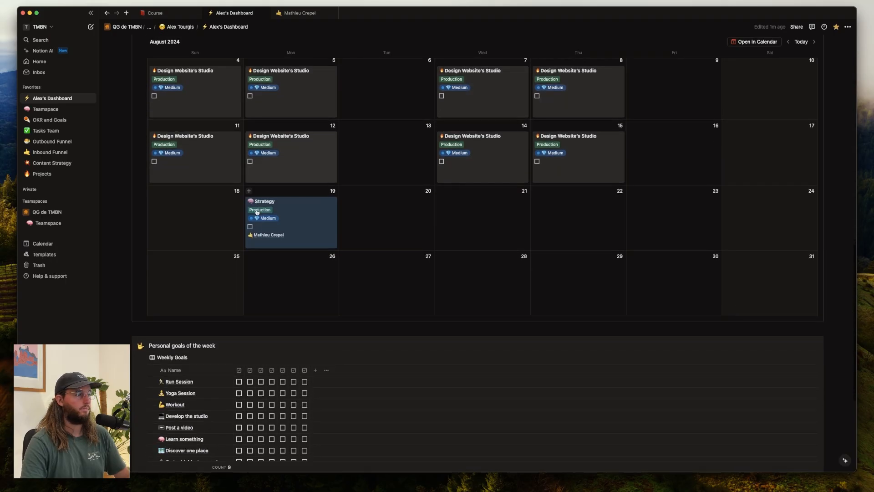
- Reorder the calendar view's properties so the checkbox sits below Content Ideas and Projects List
{"action": "scroll", "coordinate": [292, 227], "scroll_direction": "up", "scroll_amount": 5}
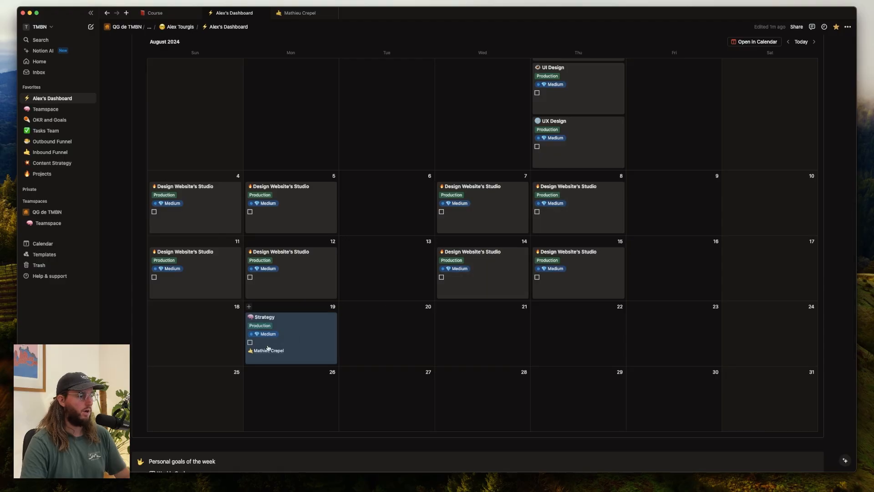
{"action": "scroll", "coordinate": [826, 131], "scroll_direction": "up", "scroll_amount": 8}
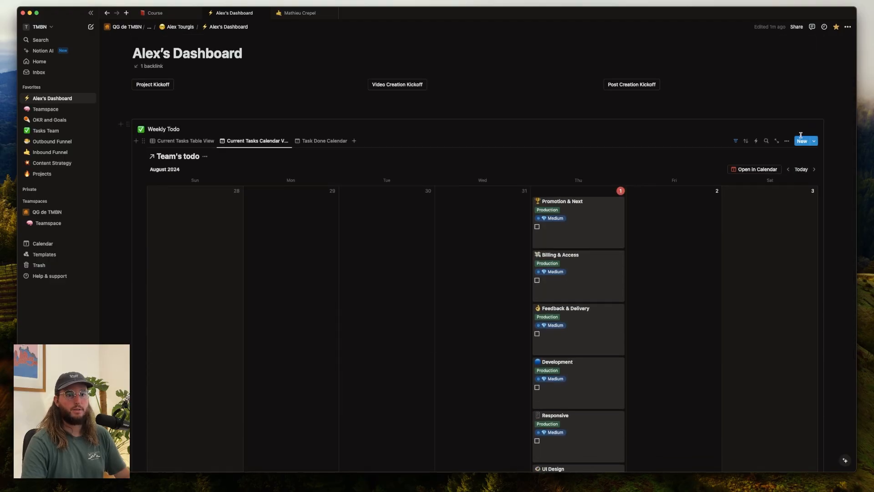
{"action": "left_click", "coordinate": [788, 142]}
{"action": "left_click", "coordinate": [761, 206]}
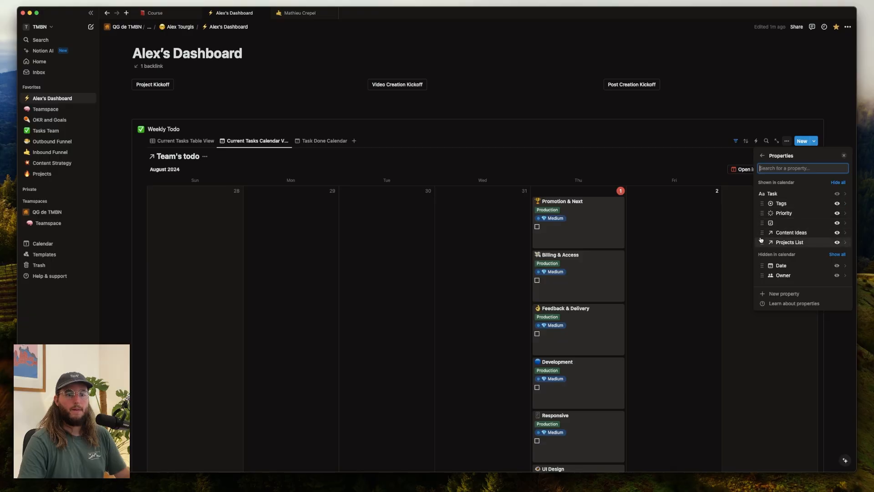
{"action": "left_click_drag", "start_coordinate": [762, 222], "coordinate": [761, 242]}
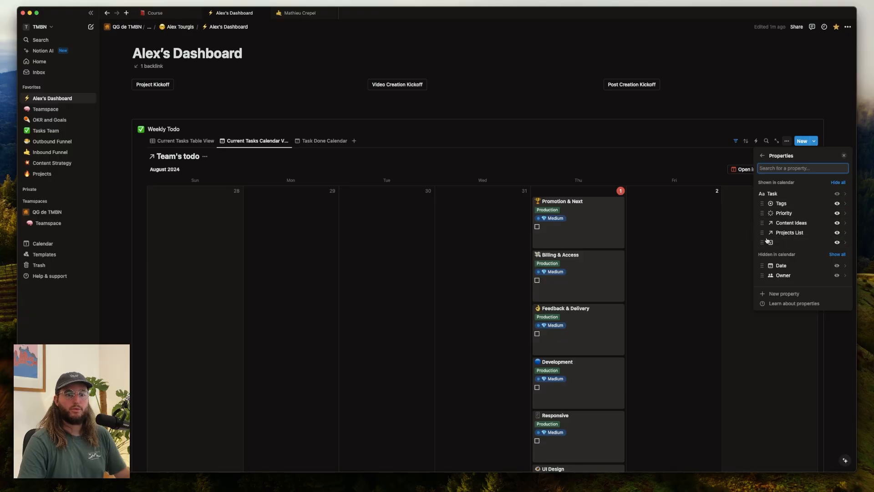
{"action": "left_click", "coordinate": [733, 121]}
{"action": "scroll", "coordinate": [415, 232], "scroll_direction": "down", "scroll_amount": 10}
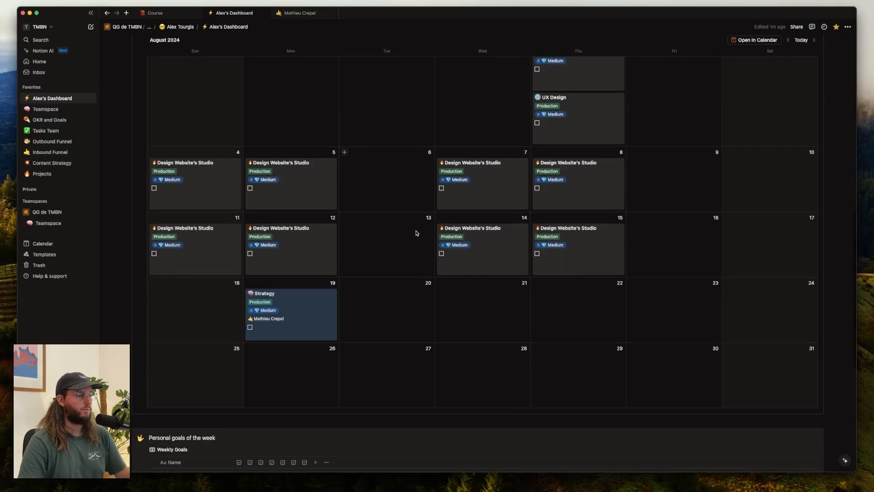
- Check the project timeline and reschedule the UX Design task from August 1 to August 20 in the dashboard calendar
{"action": "scroll", "coordinate": [579, 168], "scroll_direction": "up", "scroll_amount": 10}
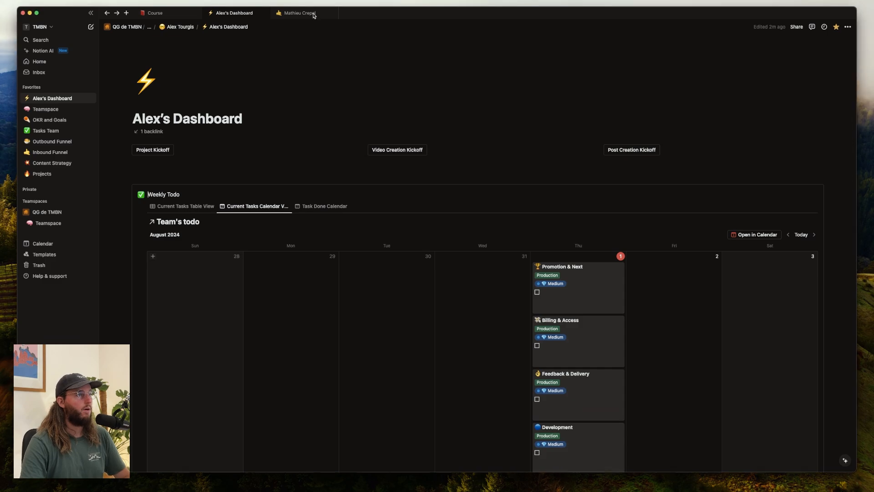
{"action": "left_click", "coordinate": [300, 12]}
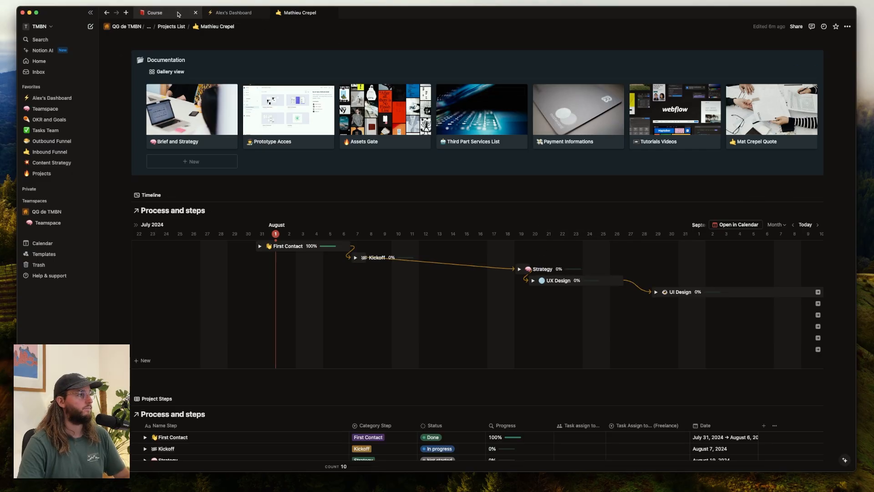
{"action": "left_click", "coordinate": [234, 13]}
{"action": "scroll", "coordinate": [531, 278], "scroll_direction": "down", "scroll_amount": 10}
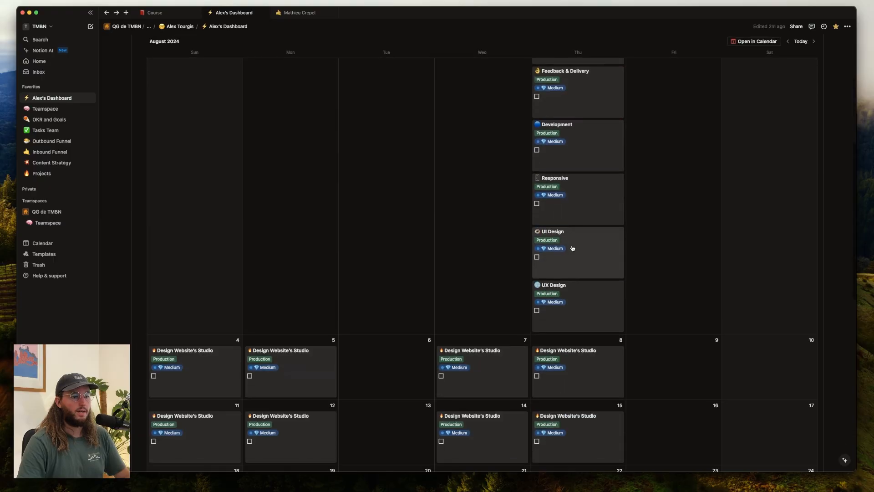
{"action": "scroll", "coordinate": [572, 200], "scroll_direction": "down", "scroll_amount": 2}
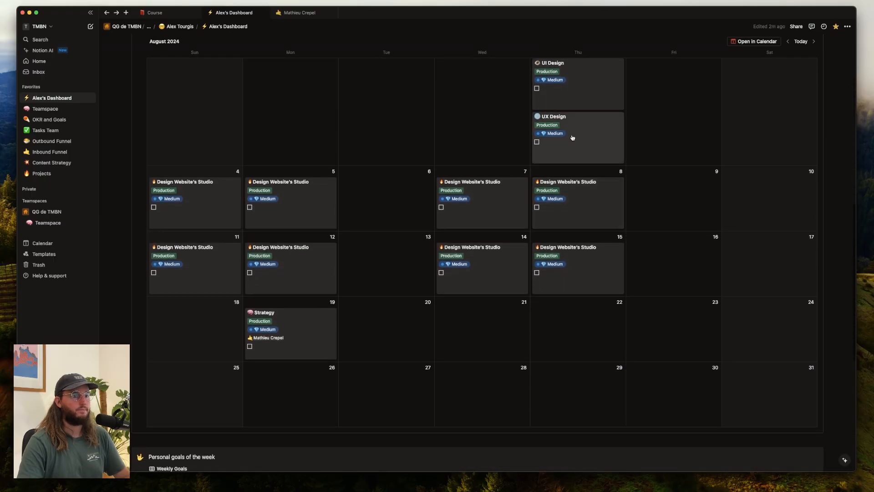
{"action": "left_click_drag", "start_coordinate": [569, 129], "coordinate": [441, 317]}
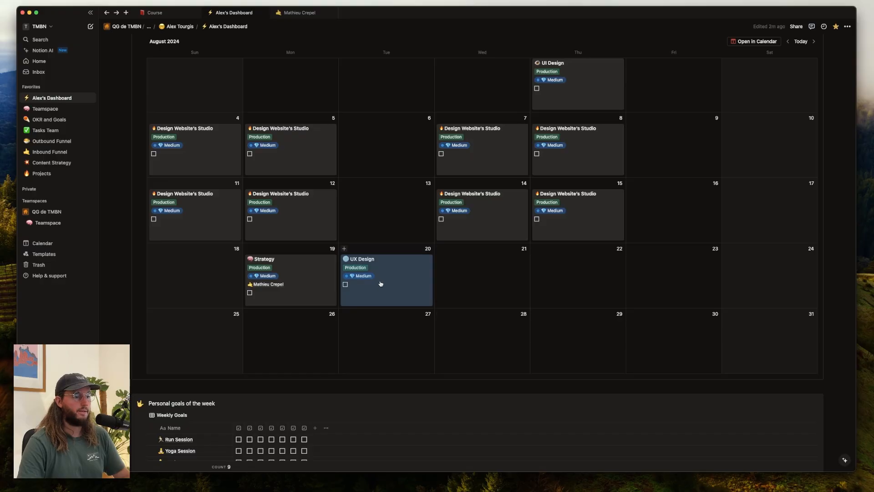
- Remove the trial UX Design copies from August 21 and 22, and link the August 20 task to the client's project through Projects List
{"action": "left_click_drag", "start_coordinate": [381, 288], "coordinate": [575, 280]}
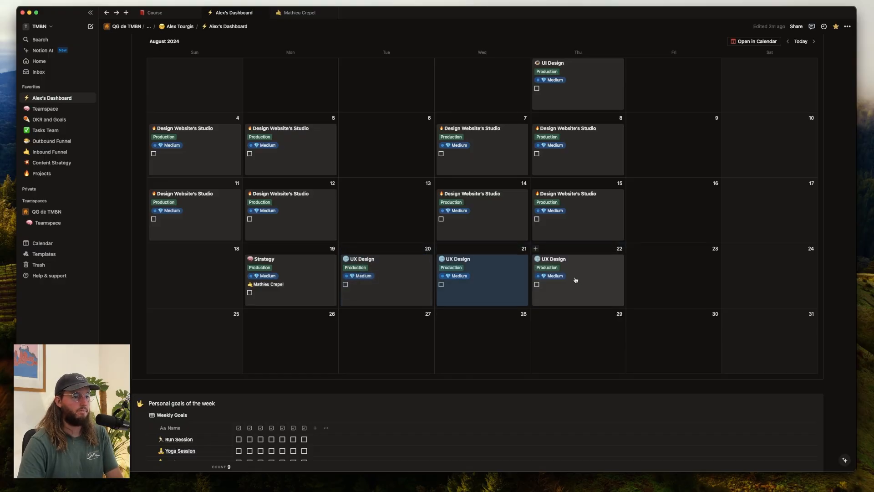
{"action": "left_click_drag", "start_coordinate": [650, 275], "coordinate": [474, 288]}
{"action": "left_click", "coordinate": [400, 281]}
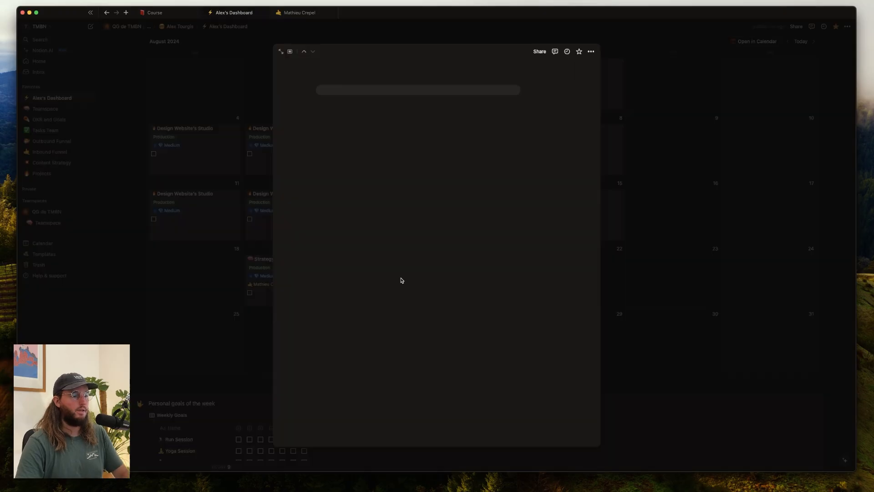
{"action": "left_click", "coordinate": [394, 175]}
{"action": "left_click", "coordinate": [399, 200]}
{"action": "left_click", "coordinate": [728, 212]}
{"action": "left_click", "coordinate": [706, 215]}
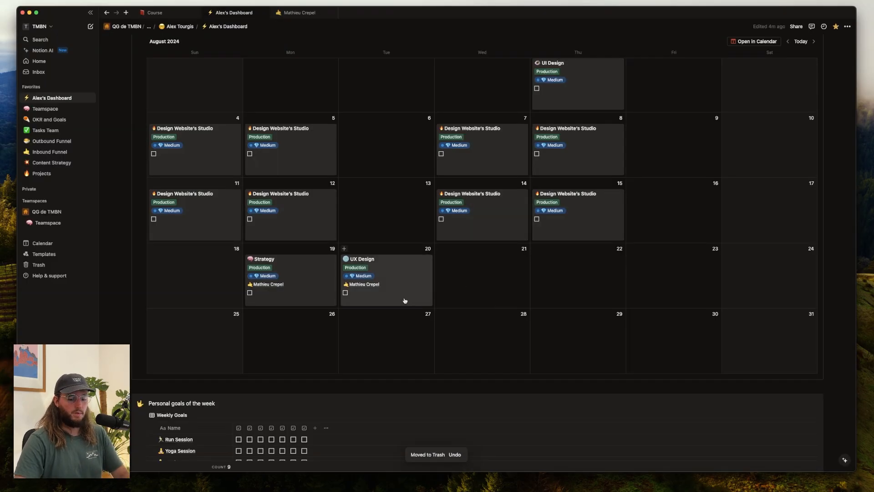
- Duplicate the linked UX Design task and place the copies on August 21, 22, 23 and 26
{"action": "left_click_drag", "start_coordinate": [373, 300], "coordinate": [544, 280]}
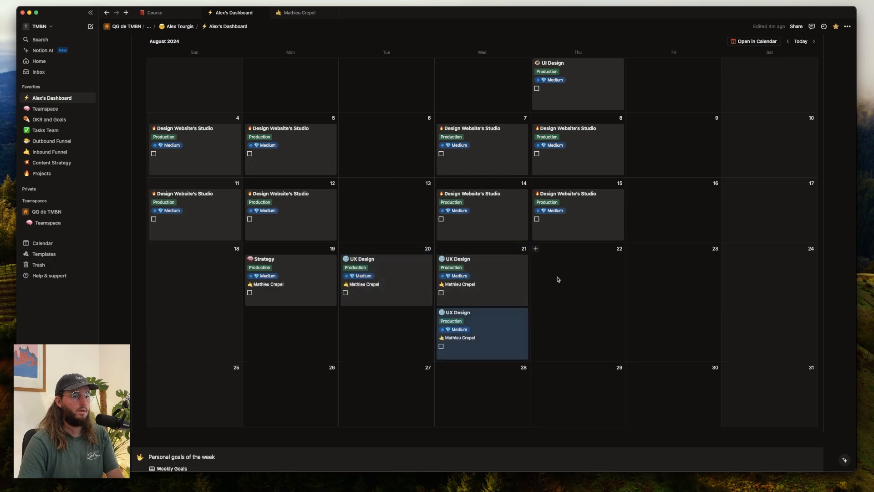
{"action": "left_click_drag", "start_coordinate": [494, 327], "coordinate": [312, 353]}
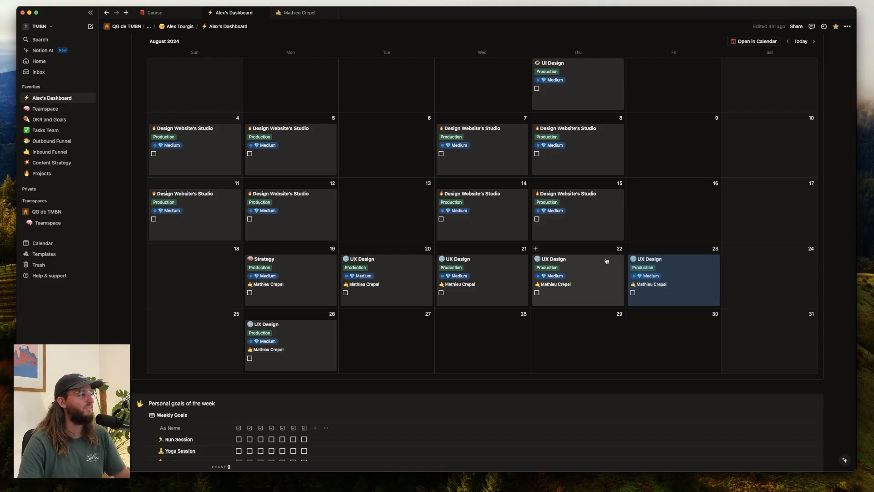
- Check the UI Design period in the project timeline and reschedule the UI Design task to August 29 in the dashboard calendar
{"action": "key", "text": "ctrl+Tab"}
{"action": "scroll", "coordinate": [361, 300], "scroll_direction": "right", "scroll_amount": 8}
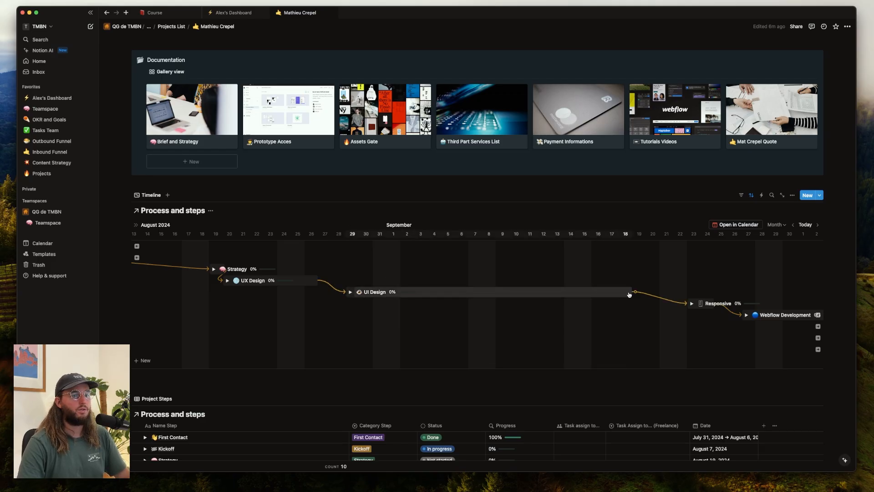
{"action": "key", "text": "ctrl+shift+Tab"}
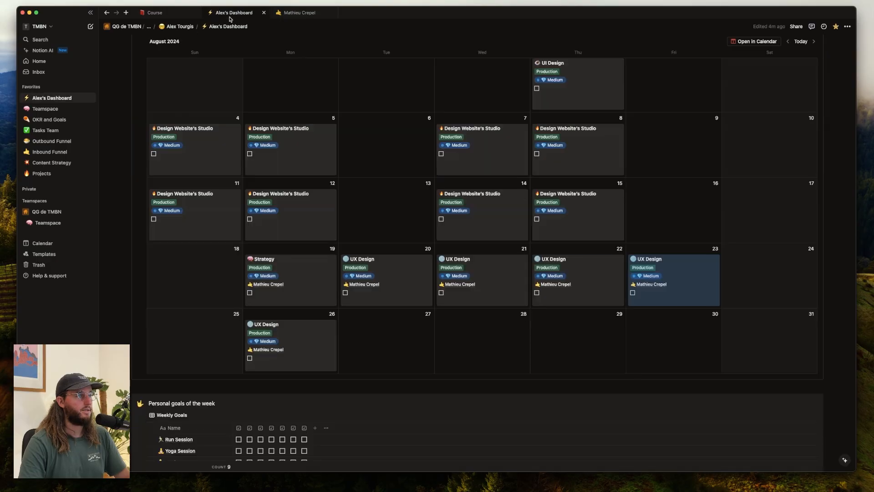
{"action": "scroll", "coordinate": [569, 214], "scroll_direction": "up", "scroll_amount": 3}
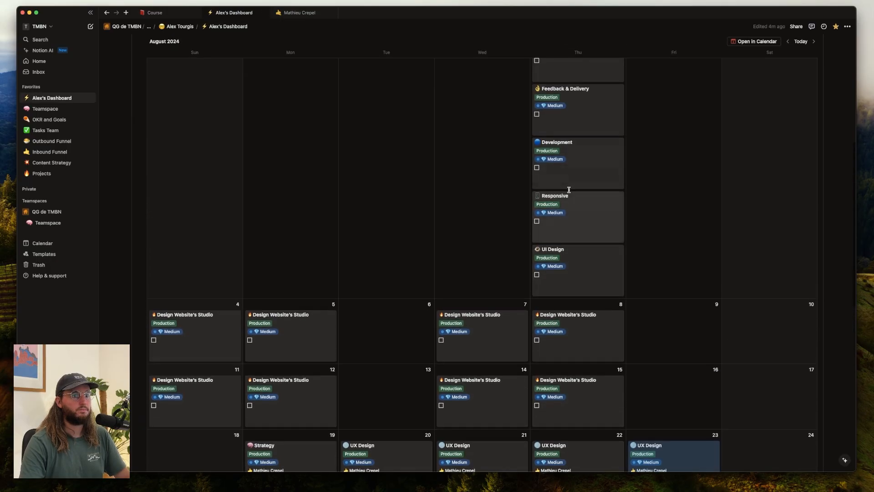
{"action": "scroll", "coordinate": [569, 212], "scroll_direction": "down", "scroll_amount": 2}
{"action": "left_click_drag", "start_coordinate": [573, 156], "coordinate": [506, 405]}
{"action": "left_click_drag", "start_coordinate": [497, 357], "coordinate": [579, 344]}
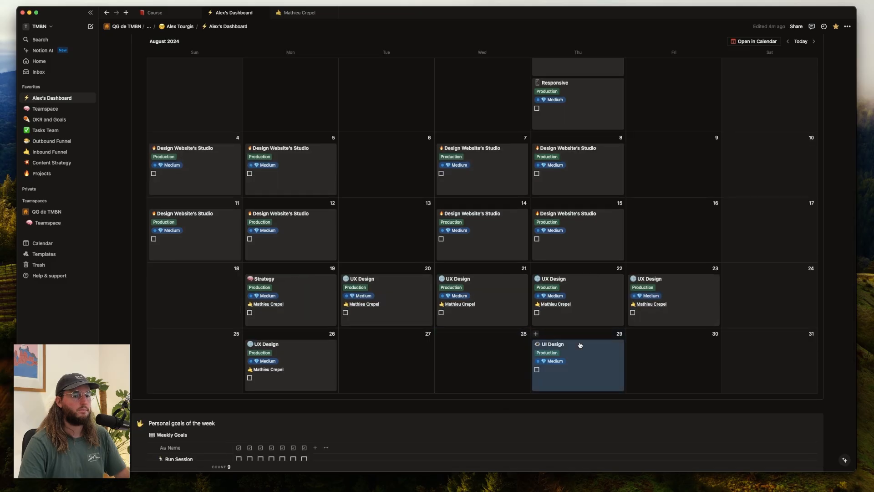
- Link the August 29 UI Design task to the client's project through Projects List
{"action": "left_click", "coordinate": [605, 361]}
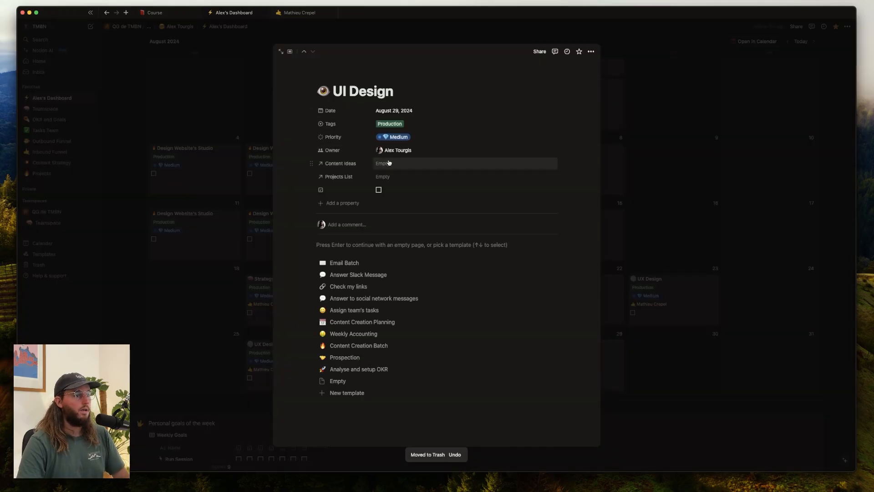
{"action": "left_click", "coordinate": [386, 178]}
{"action": "left_click", "coordinate": [407, 222]}
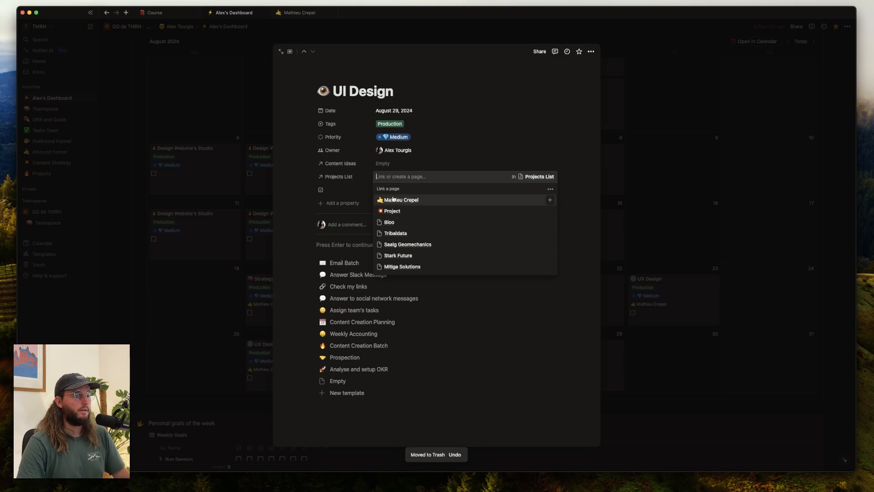
{"action": "left_click", "coordinate": [670, 200]}
{"action": "left_click", "coordinate": [687, 197]}
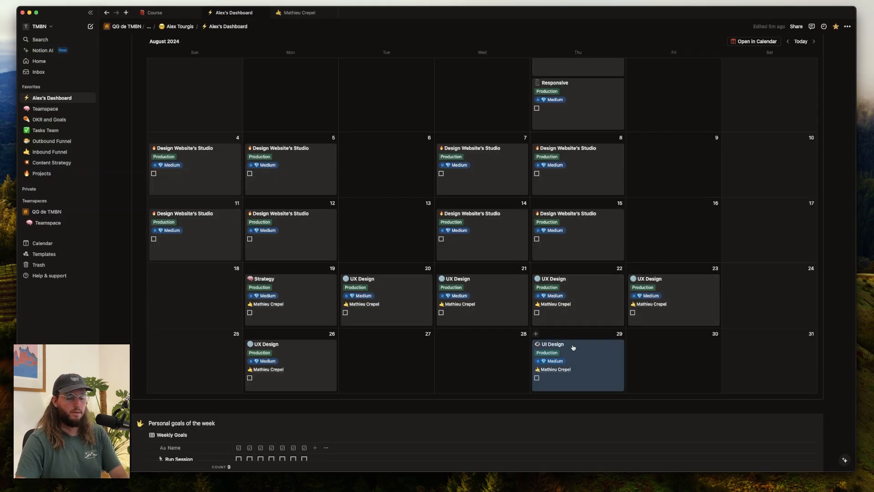
- Duplicate the linked UI Design task onto August 30 and 31, and change the second copy's date to September 1, 2024
{"action": "left_click_drag", "start_coordinate": [584, 366], "coordinate": [653, 358]}
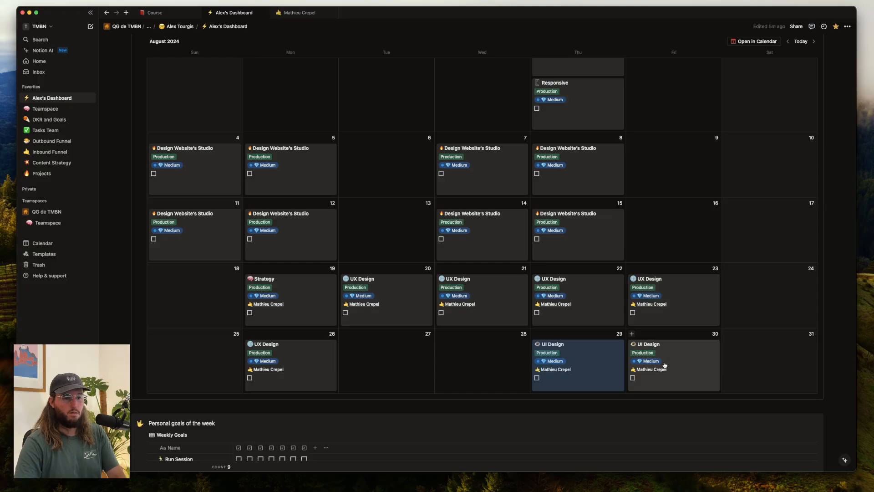
{"action": "left_click_drag", "start_coordinate": [665, 364], "coordinate": [747, 354]}
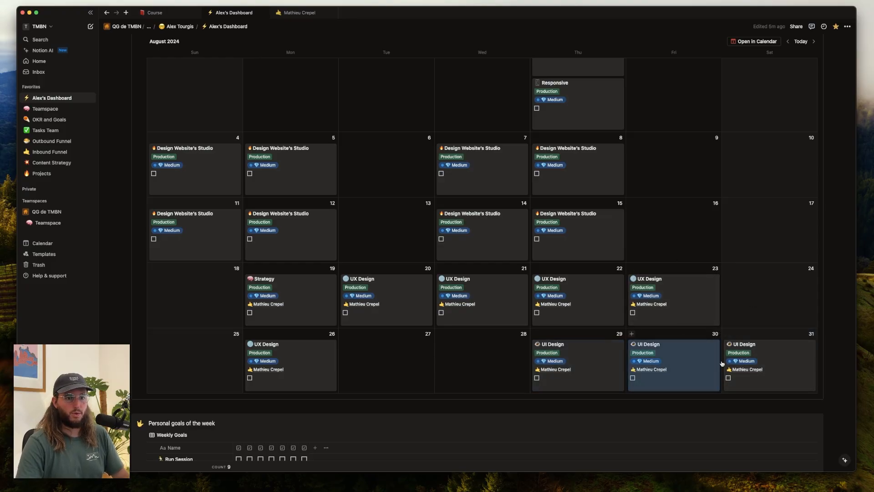
{"action": "left_click", "coordinate": [797, 364]}
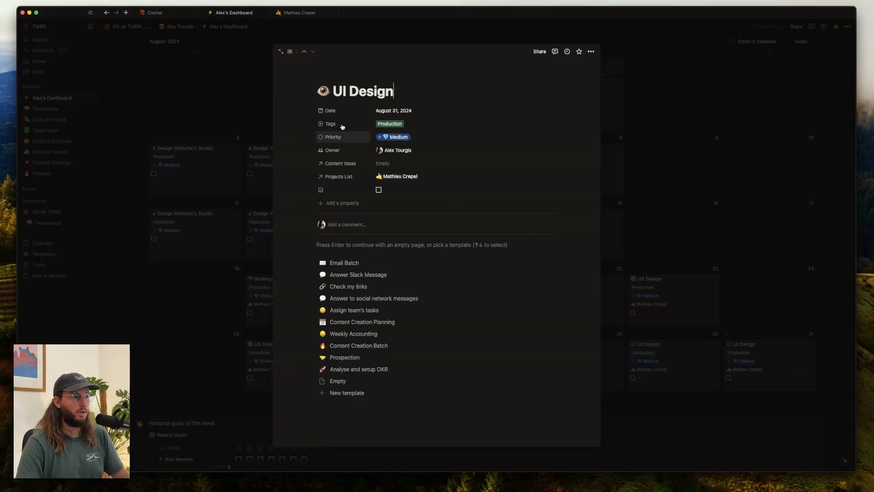
{"action": "left_click", "coordinate": [390, 111]}
{"action": "left_click", "coordinate": [387, 217]}
{"action": "left_click", "coordinate": [806, 230]}
{"action": "left_click", "coordinate": [747, 275]}
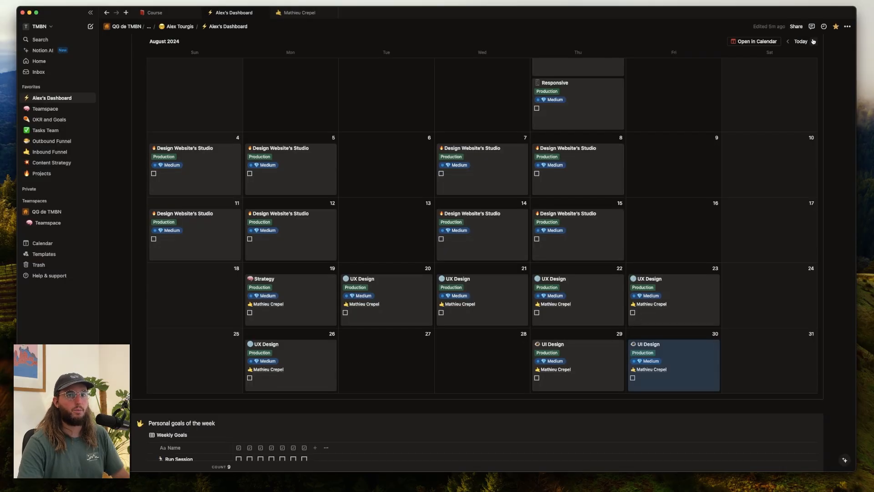
- Spread the UI Design task over the September 2024 weekdays 2 to 6, 9 to 13 and 16 to 18, leaving September 1 empty
{"action": "left_click", "coordinate": [814, 41]}
{"action": "scroll", "coordinate": [326, 154], "scroll_direction": "up", "scroll_amount": 5}
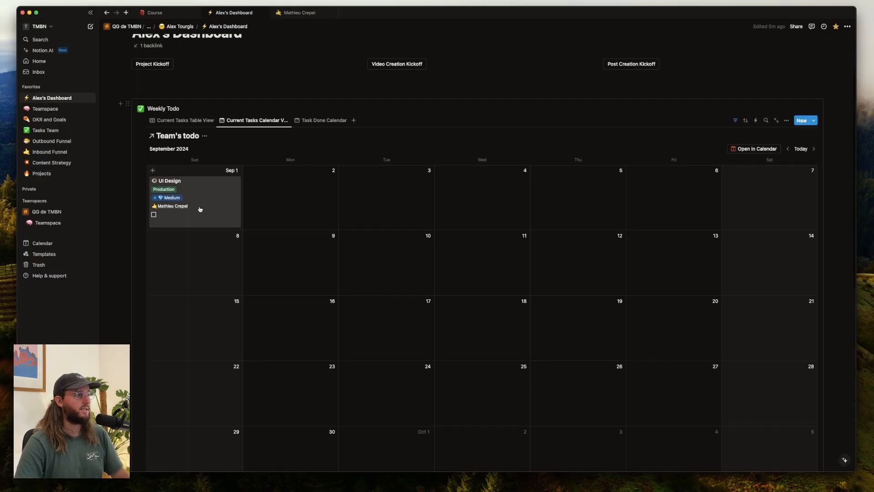
{"action": "left_click_drag", "start_coordinate": [195, 211], "coordinate": [271, 281]}
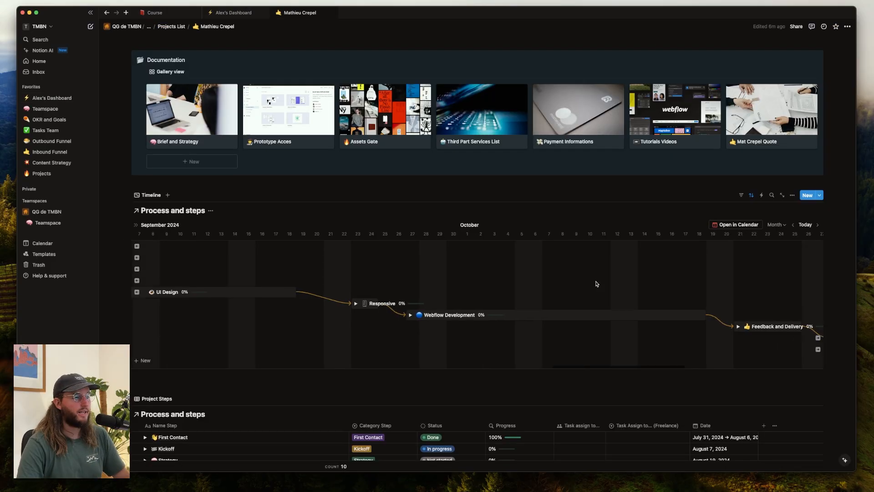
- Check the Responsive period in the project timeline and set the Responsive task's date to September 23, 2024
{"action": "scroll", "coordinate": [595, 284], "scroll_direction": "left", "scroll_amount": 1}
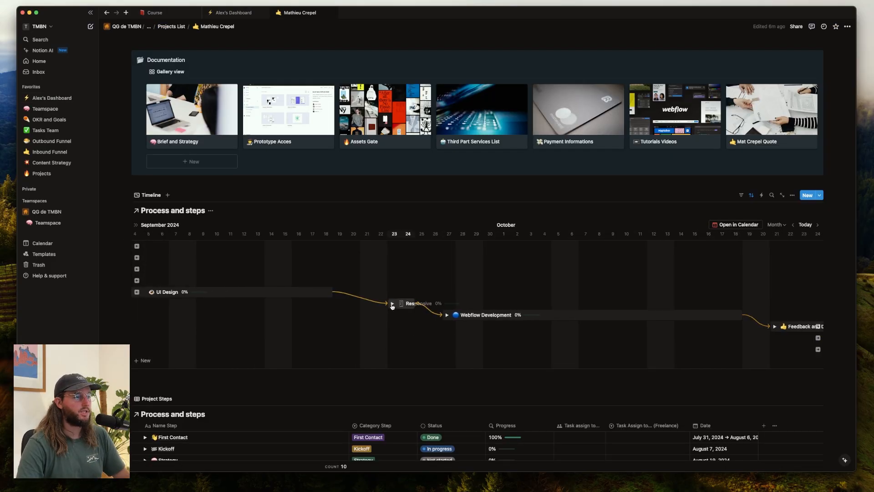
{"action": "left_click", "coordinate": [254, 14]}
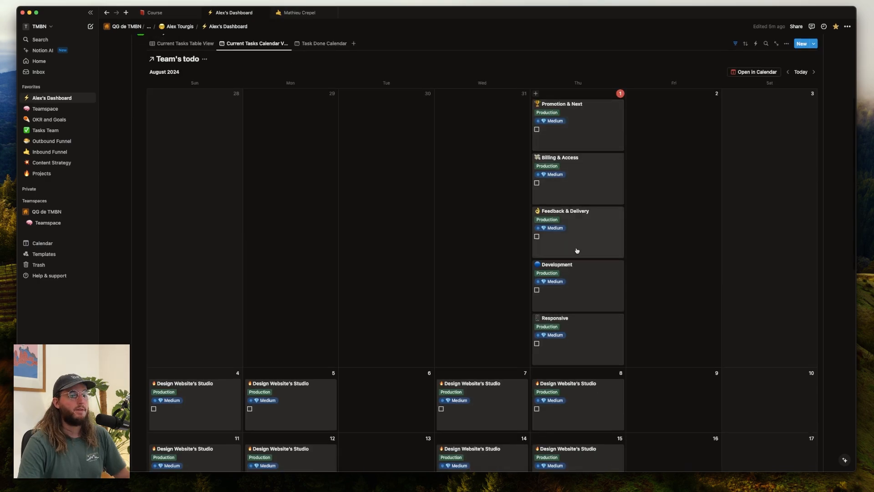
{"action": "left_click", "coordinate": [582, 340]}
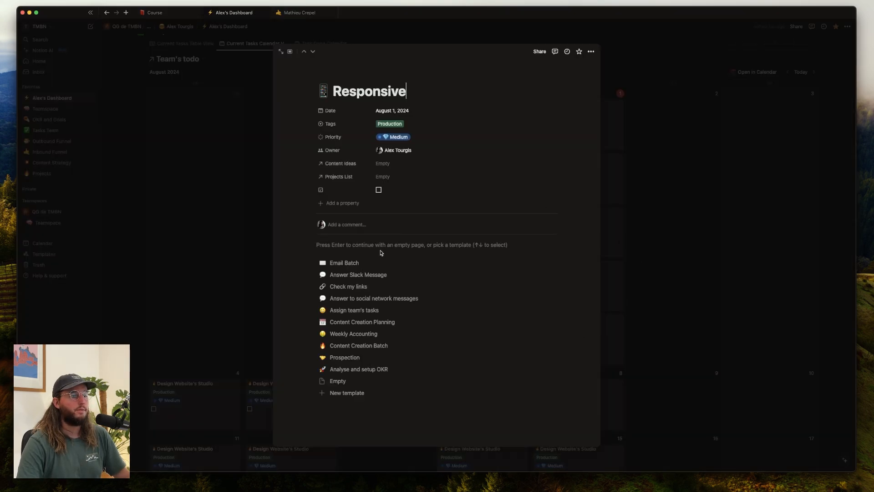
{"action": "left_click", "coordinate": [394, 110]}
{"action": "left_click", "coordinate": [452, 140]}
{"action": "left_click", "coordinate": [396, 194]}
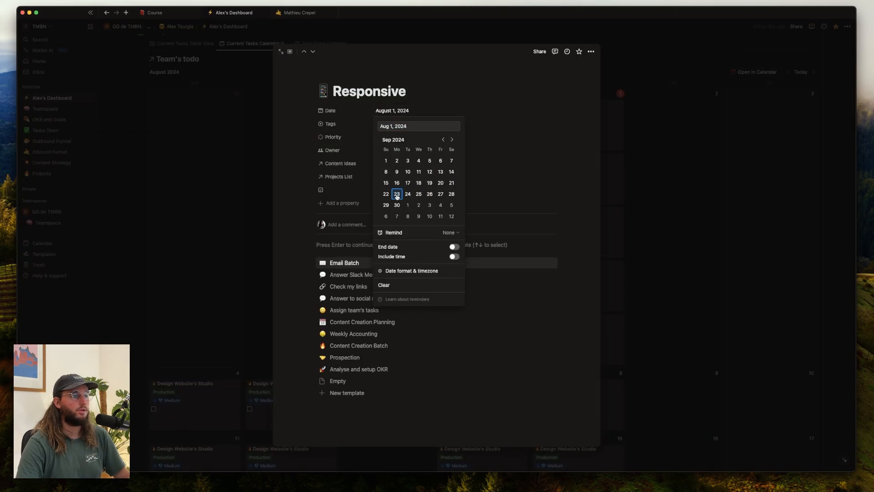
{"action": "left_click", "coordinate": [754, 214]}
{"action": "left_click", "coordinate": [792, 100]}
- Link the September 23 Responsive task to the client's project through Projects List
{"action": "left_click", "coordinate": [813, 72]}
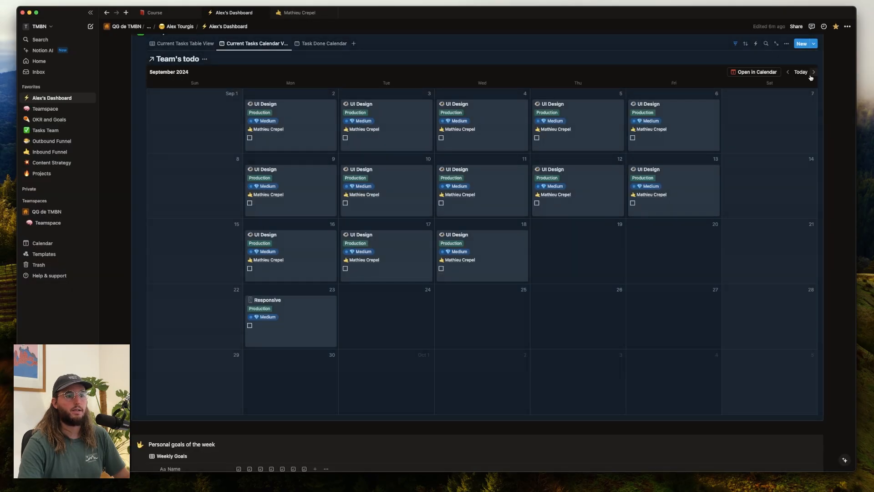
{"action": "left_click", "coordinate": [127, 321]}
{"action": "left_click", "coordinate": [328, 321]}
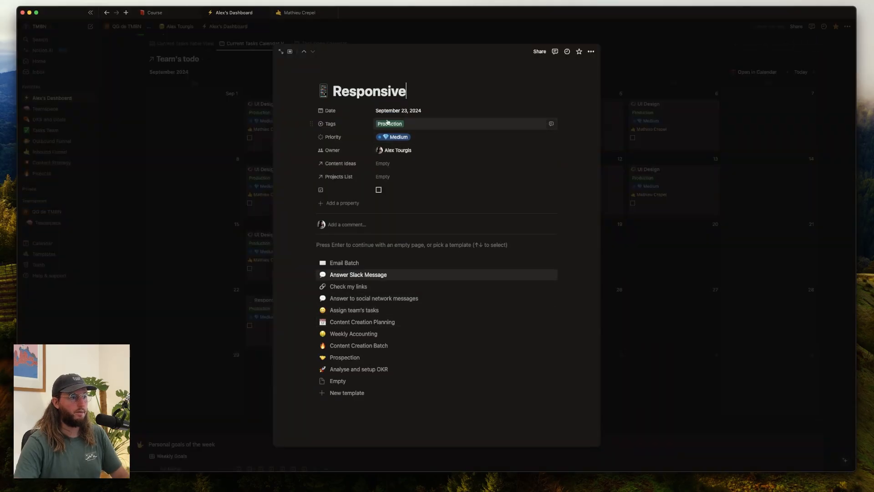
{"action": "left_click", "coordinate": [395, 176]}
{"action": "left_click", "coordinate": [401, 200]}
{"action": "left_click", "coordinate": [205, 238]}
{"action": "left_click", "coordinate": [223, 287]}
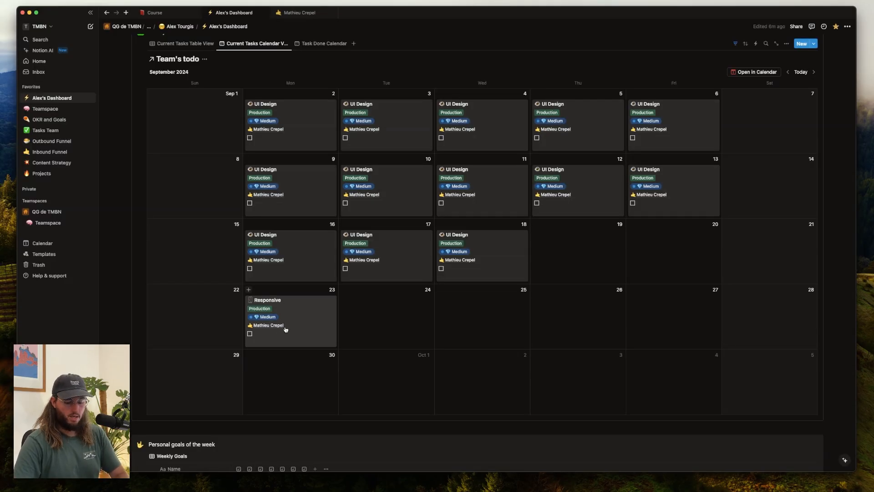
- Undo the accidental move of the Responsive task and place a duplicate of it on September 24
{"action": "left_click_drag", "start_coordinate": [308, 333], "coordinate": [379, 320]}
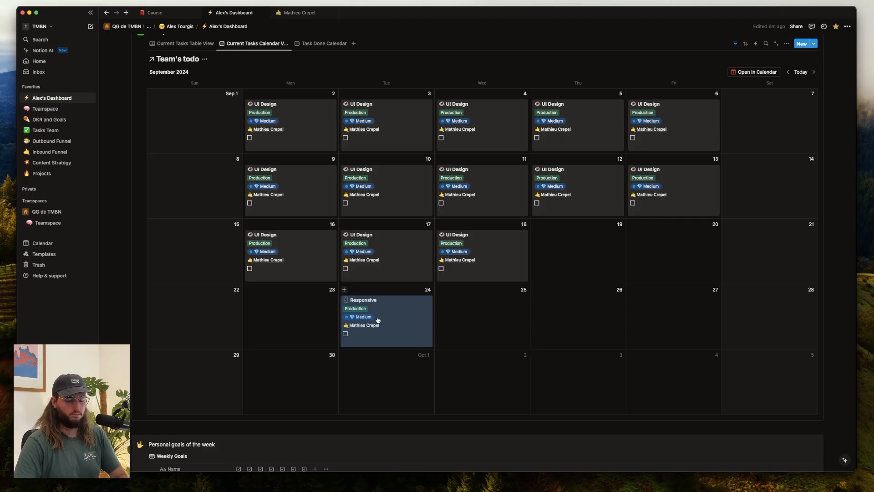
{"action": "key", "text": "super+z"}
{"action": "left_click_drag", "start_coordinate": [318, 315], "coordinate": [381, 317]}
- Check the Webflow Development period in the project timeline and set the Development task's date to September 27, 2024
{"action": "left_click", "coordinate": [299, 12]}
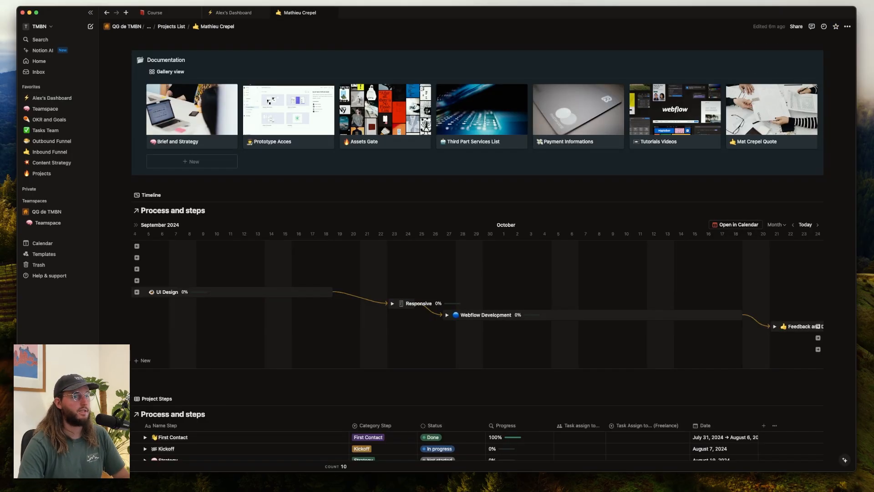
{"action": "scroll", "coordinate": [437, 273], "scroll_direction": "right", "scroll_amount": 2}
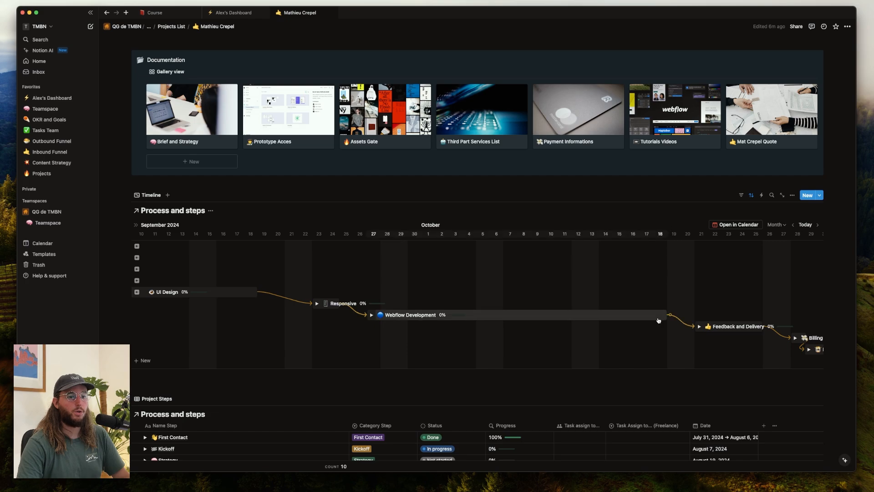
{"action": "left_click", "coordinate": [245, 16]}
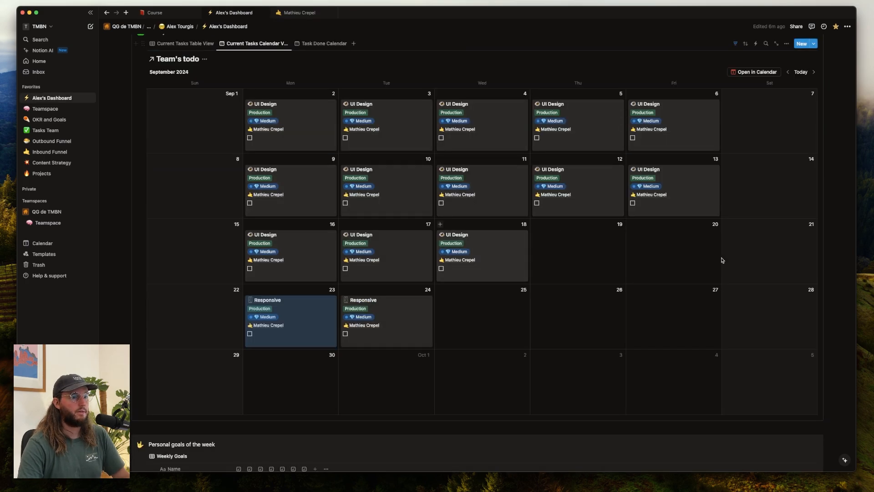
{"action": "scroll", "coordinate": [638, 217], "scroll_direction": "up", "scroll_amount": 5}
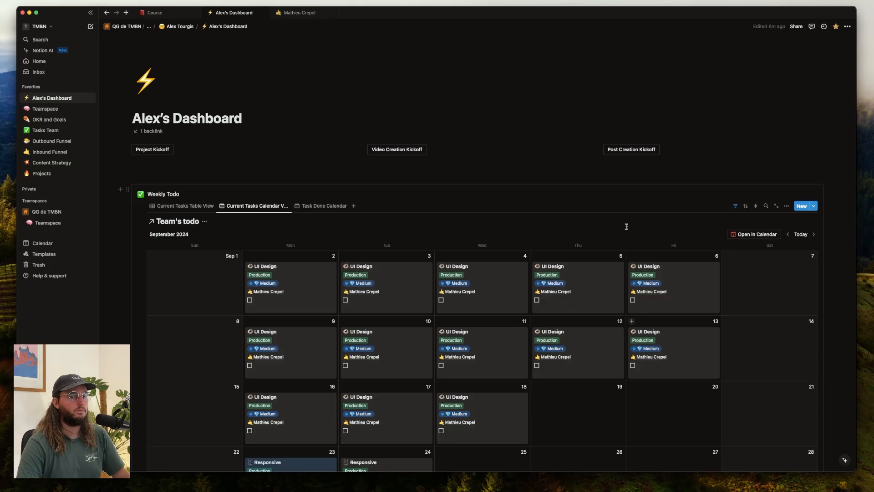
{"action": "left_click", "coordinate": [788, 234]}
{"action": "scroll", "coordinate": [659, 248], "scroll_direction": "down", "scroll_amount": 3}
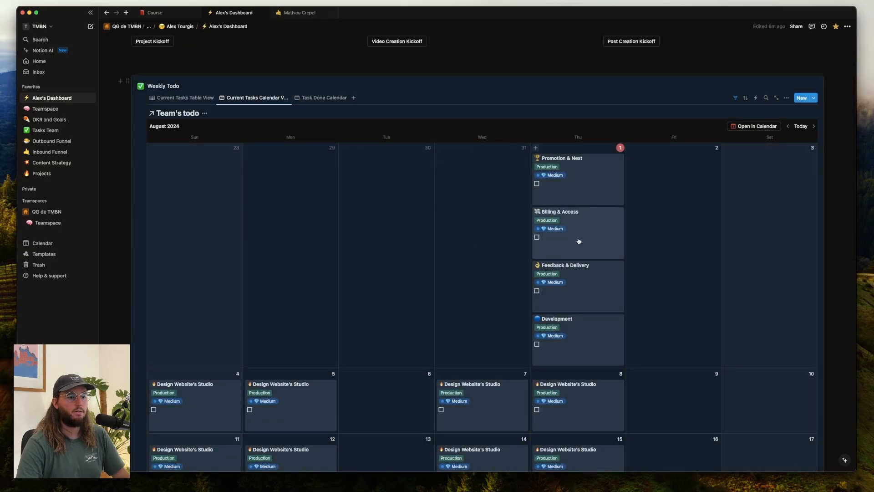
{"action": "left_click", "coordinate": [545, 125]}
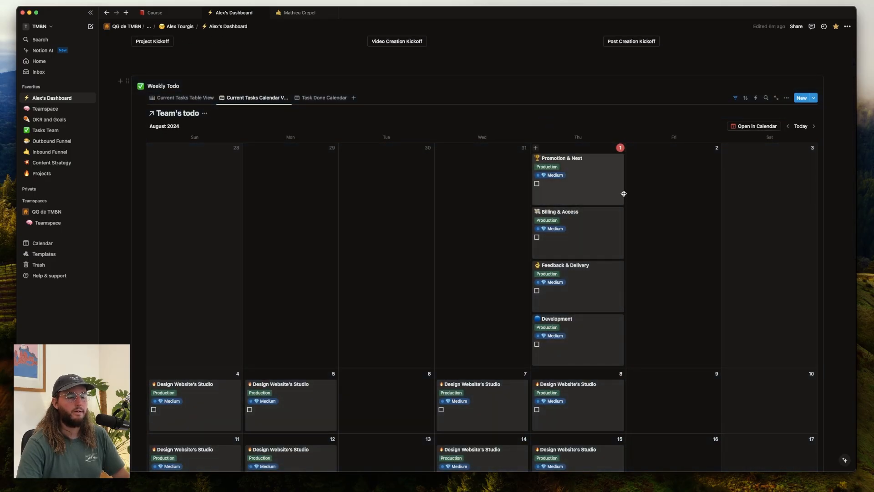
{"action": "left_click", "coordinate": [570, 342]}
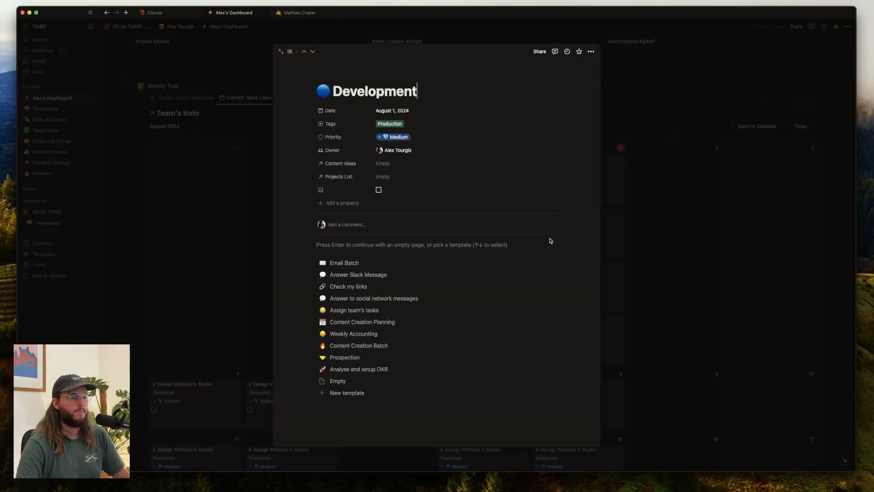
{"action": "left_click", "coordinate": [393, 115]}
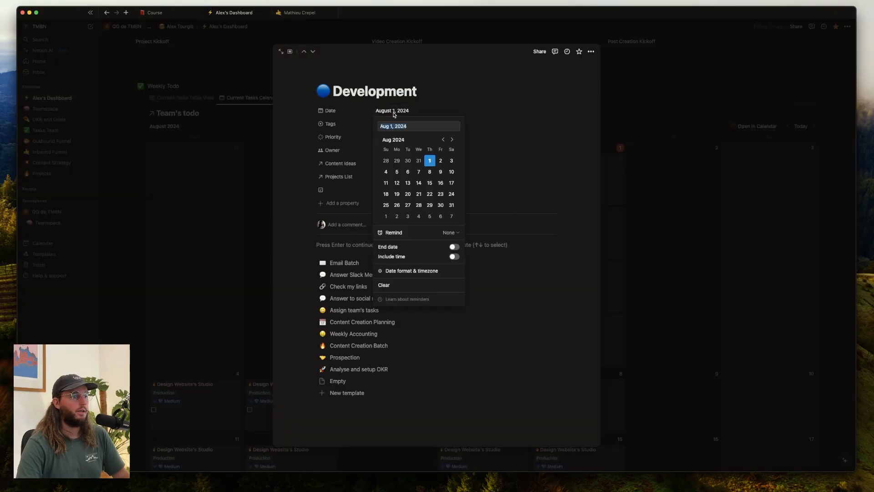
{"action": "left_click", "coordinate": [452, 139]}
{"action": "left_click", "coordinate": [441, 193]}
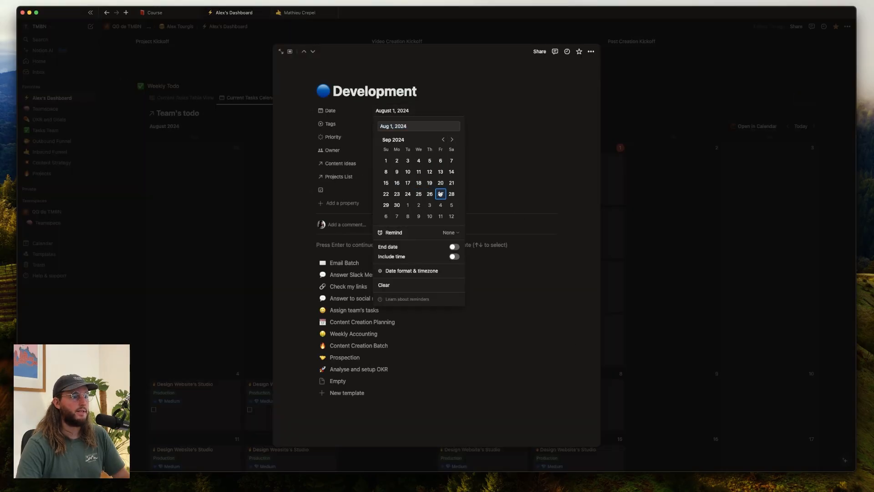
{"action": "left_click", "coordinate": [708, 162]}
{"action": "left_click", "coordinate": [763, 149]}
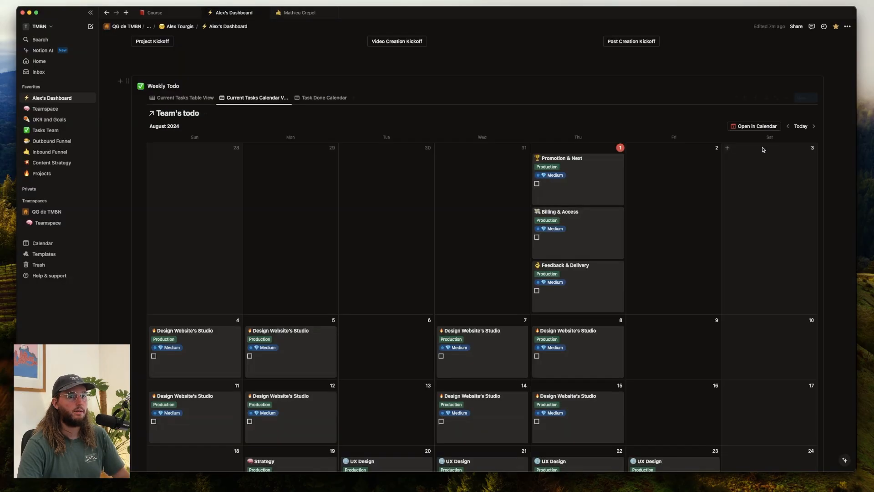
- Link the September 27 Development task to the client's project through Projects List
{"action": "left_click", "coordinate": [813, 126]}
{"action": "scroll", "coordinate": [552, 226], "scroll_direction": "down", "scroll_amount": 5}
{"action": "left_click", "coordinate": [678, 287]}
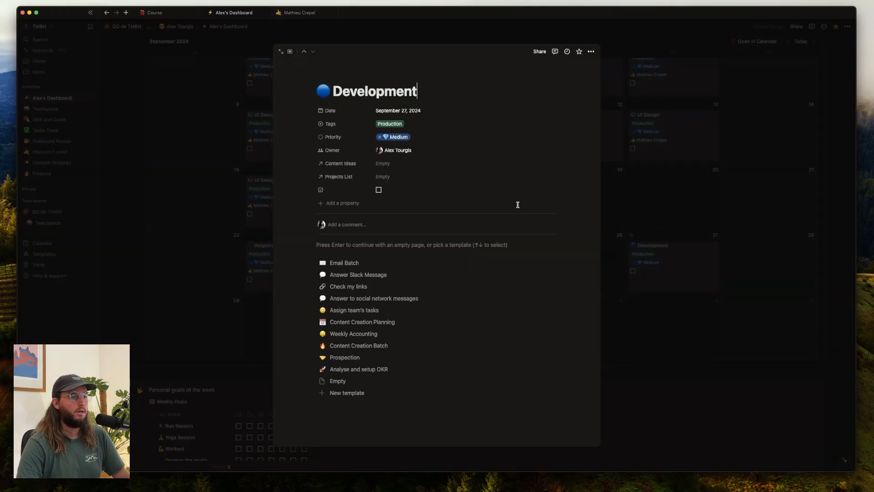
{"action": "left_click", "coordinate": [384, 176]}
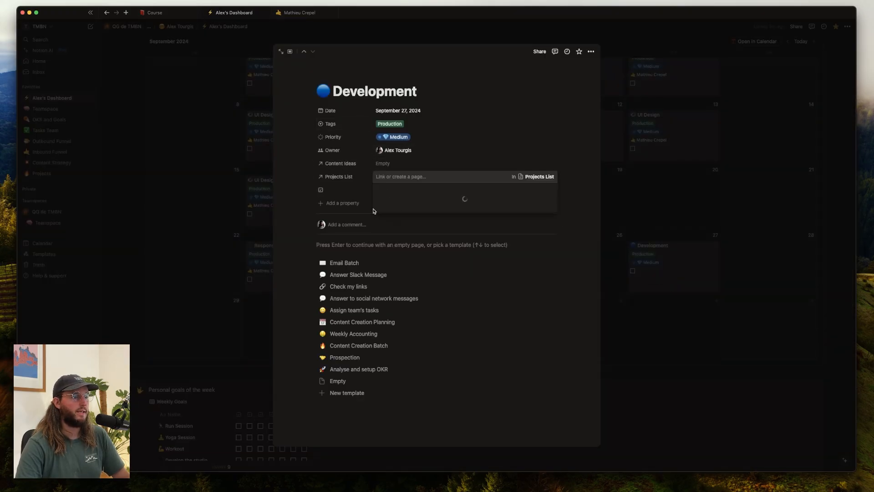
{"action": "left_click", "coordinate": [392, 199]}
{"action": "left_click", "coordinate": [690, 208]}
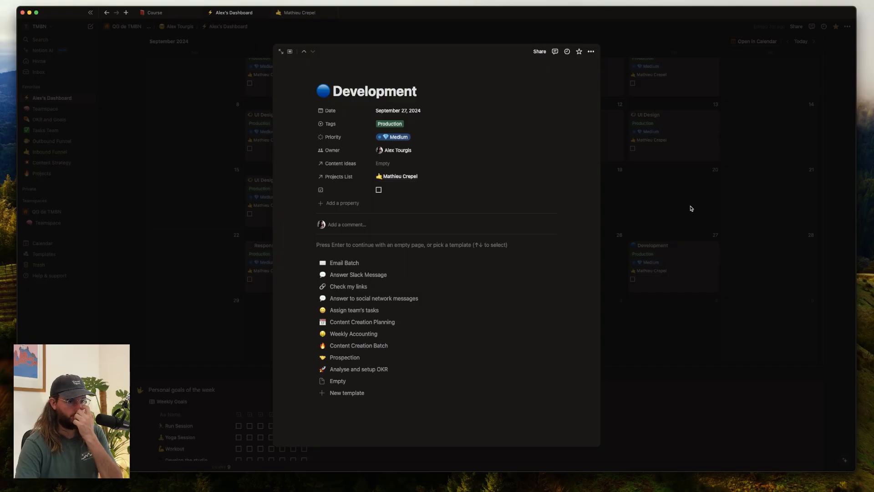
{"action": "left_click", "coordinate": [690, 208]}
{"action": "left_click_drag", "start_coordinate": [100, 219], "coordinate": [103, 218]}
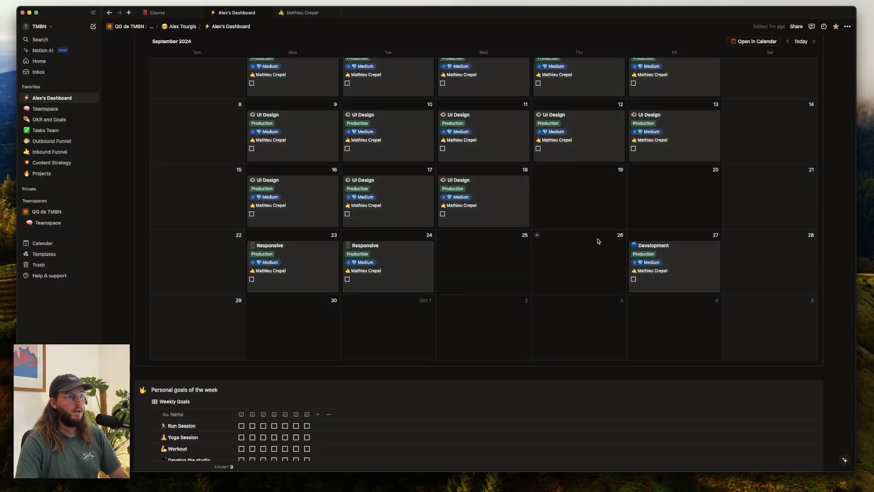
- Recheck the Webflow Development period in the timeline and duplicate the Development task onto each weekday from September 30 to October 4
{"action": "left_click", "coordinate": [302, 12]}
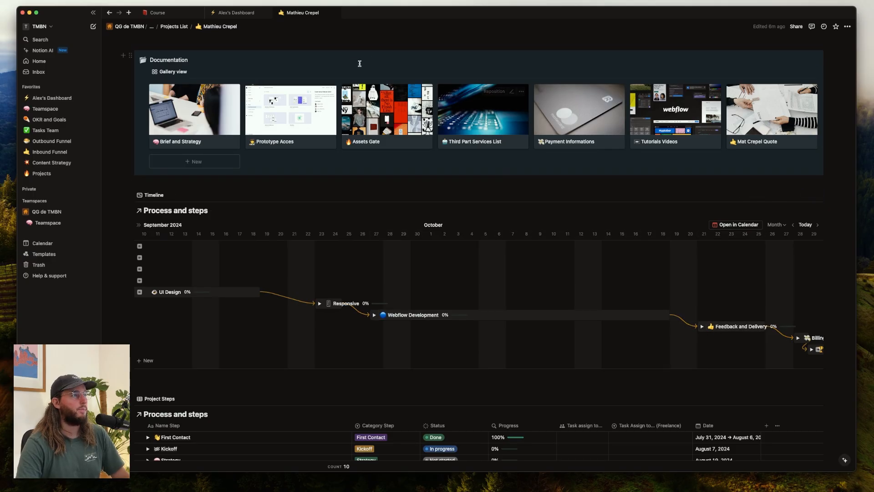
{"action": "left_click", "coordinate": [237, 12]}
{"action": "left_click_drag", "start_coordinate": [700, 263], "coordinate": [682, 290]}
{"action": "left_click_drag", "start_coordinate": [675, 332], "coordinate": [297, 327]}
- Duplicate the Development task onto the October 2024 weekdays 7 to 11 and 14 to 18
{"action": "left_click", "coordinate": [813, 41]}
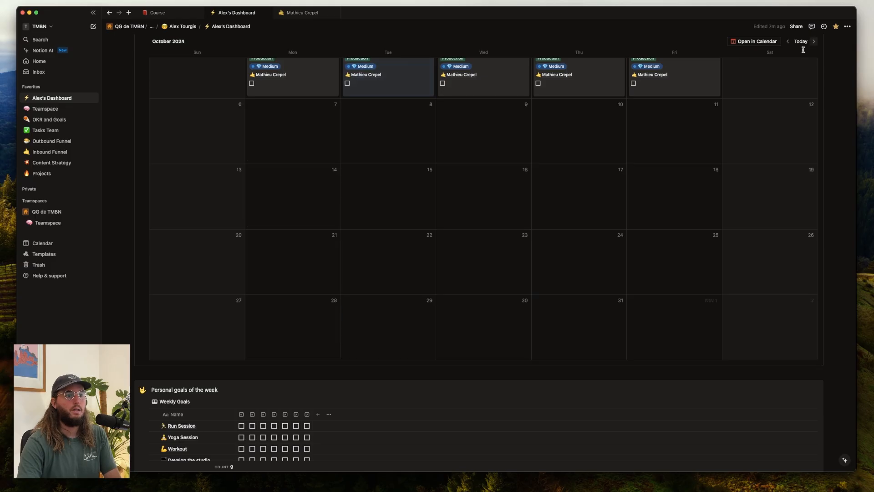
{"action": "scroll", "coordinate": [504, 164], "scroll_direction": "up", "scroll_amount": 5}
{"action": "scroll", "coordinate": [415, 159], "scroll_direction": "down", "scroll_amount": 2}
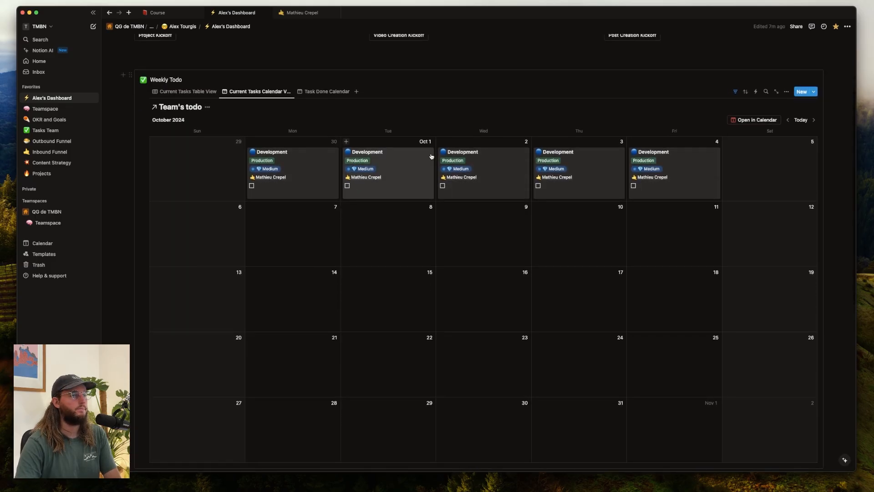
{"action": "left_click_drag", "start_coordinate": [676, 183], "coordinate": [678, 302]}
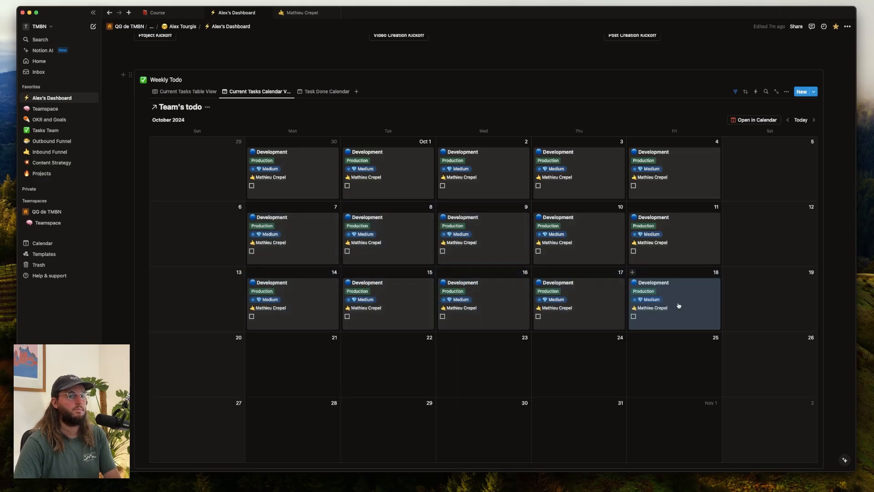
- Check the Feedback and Delivery period in the project timeline and set the Feedback & Delivery task's date to October 21, 2024
{"action": "left_click", "coordinate": [789, 120]}
{"action": "left_click", "coordinate": [788, 121]}
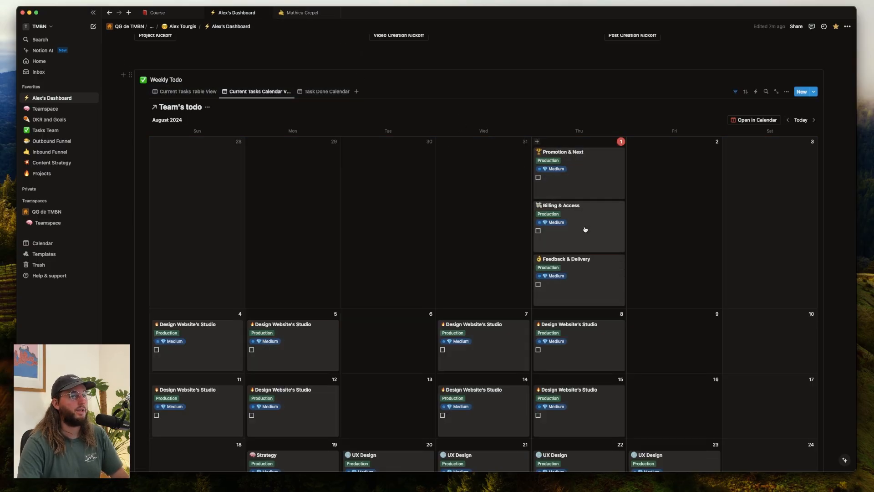
{"action": "left_click", "coordinate": [301, 13]}
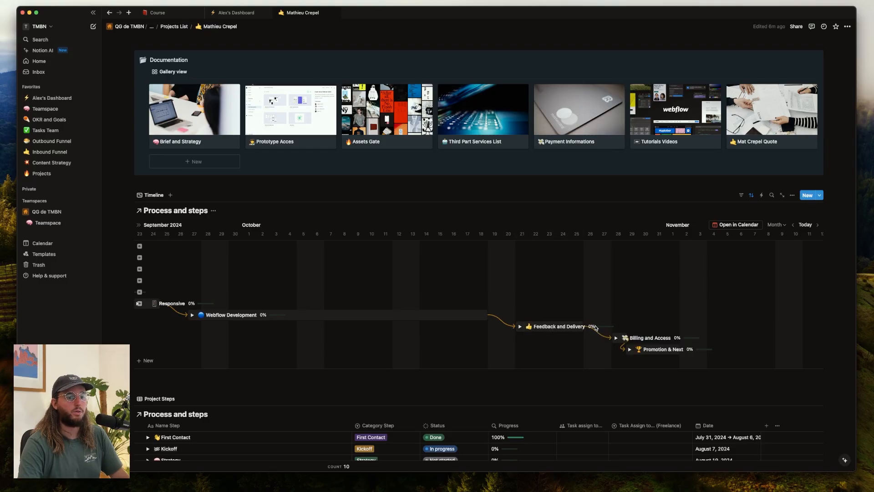
{"action": "left_click", "coordinate": [223, 14]}
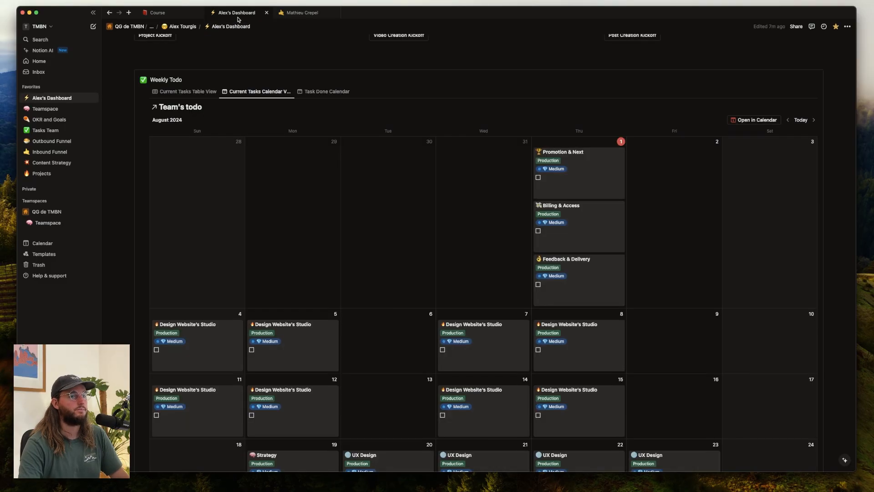
{"action": "left_click", "coordinate": [596, 278]}
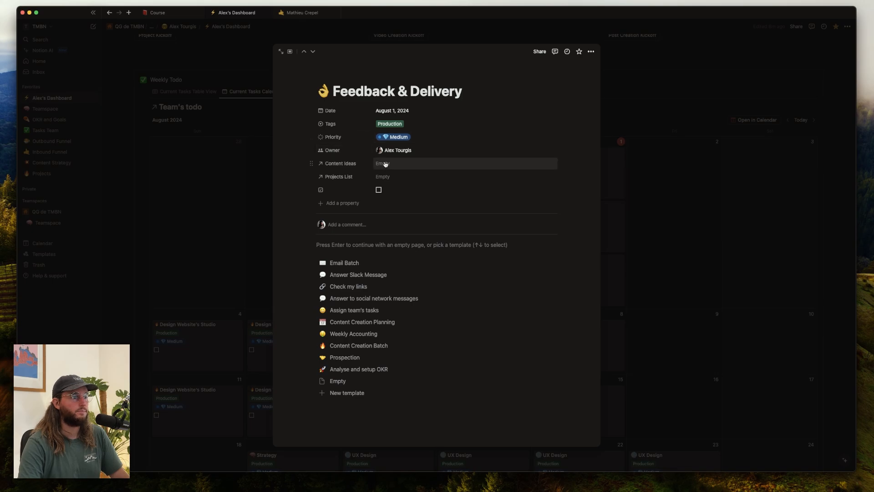
{"action": "left_click", "coordinate": [396, 110]}
{"action": "left_click", "coordinate": [452, 139]}
{"action": "left_click", "coordinate": [452, 139]}
{"action": "left_click", "coordinate": [385, 195]}
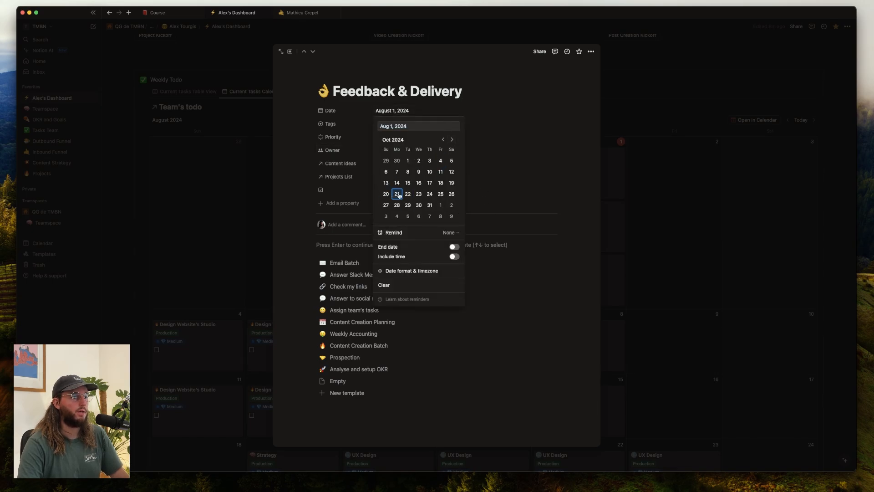
{"action": "left_click", "coordinate": [674, 169]}
{"action": "left_click", "coordinate": [675, 169]}
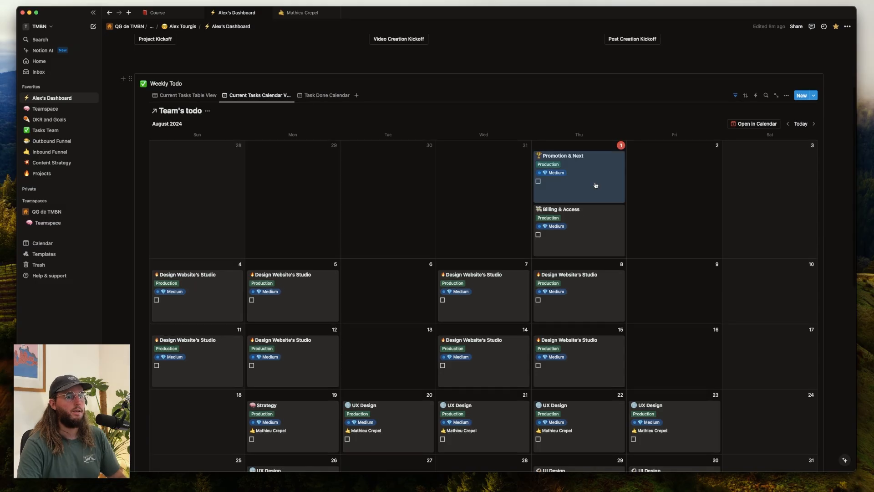
- Set the Promotion & Next task's date to October 21, 2024
{"action": "left_click", "coordinate": [598, 175]}
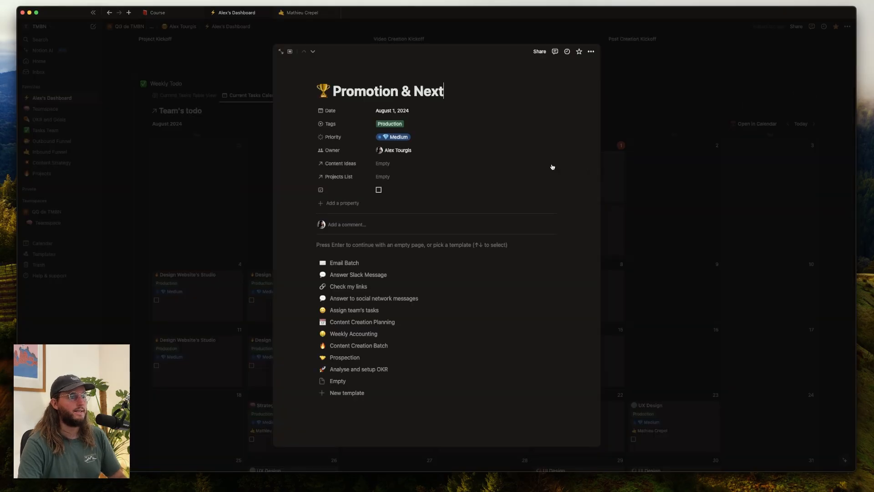
{"action": "left_click", "coordinate": [425, 111]}
{"action": "left_click", "coordinate": [451, 139]}
{"action": "left_click", "coordinate": [452, 140]}
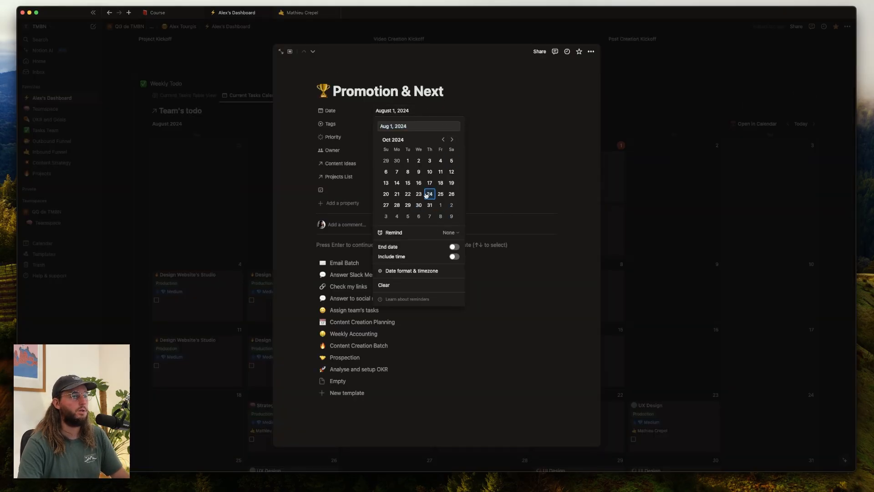
{"action": "left_click", "coordinate": [397, 194]}
{"action": "left_click", "coordinate": [681, 170]}
- Set the Billing & Access task's date to October 21, 2024
{"action": "left_click", "coordinate": [629, 167]}
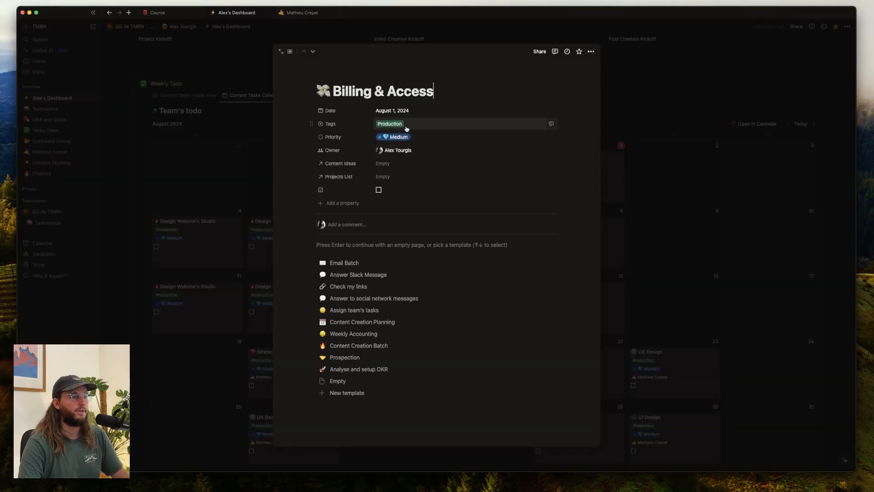
{"action": "left_click", "coordinate": [405, 112]}
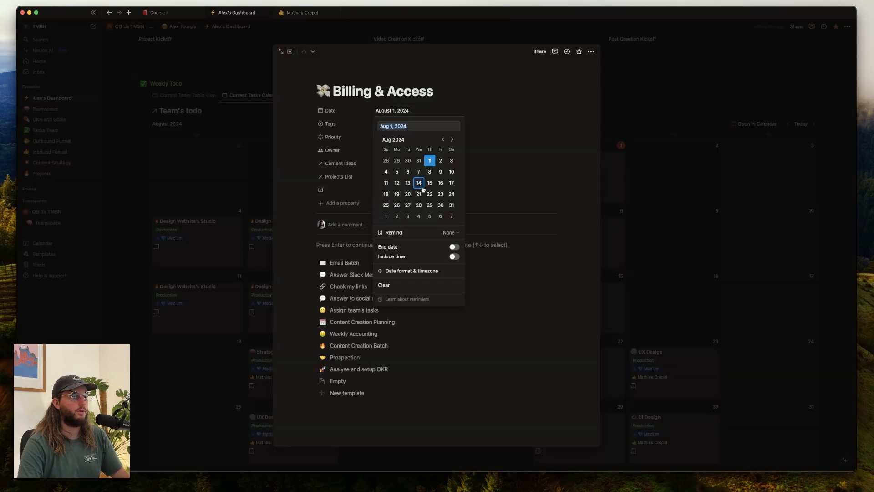
{"action": "left_click", "coordinate": [453, 139]}
{"action": "left_click", "coordinate": [453, 140]}
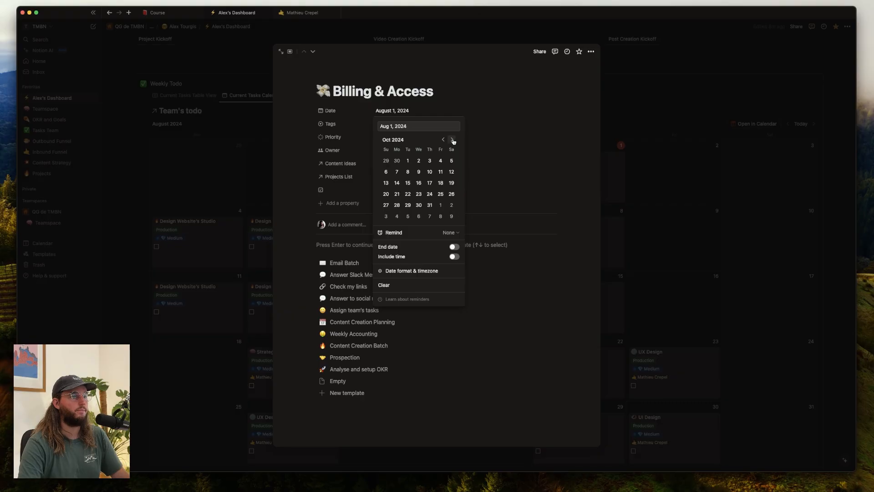
{"action": "left_click", "coordinate": [397, 194]}
{"action": "left_click", "coordinate": [742, 172]}
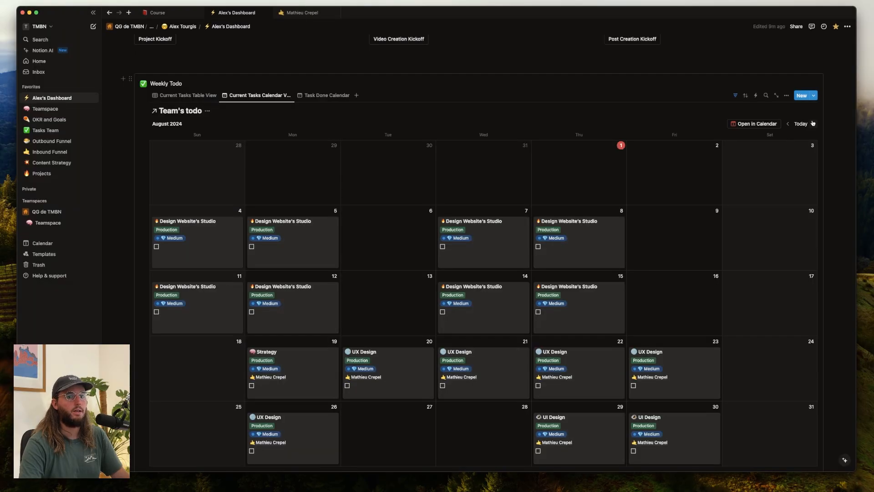
- Recheck the final steps in the project timeline and link the October 21 Feedback & Delivery task to the client's project through Projects List
{"action": "left_click", "coordinate": [813, 124]}
{"action": "left_click", "coordinate": [813, 124]}
{"action": "scroll", "coordinate": [226, 232], "scroll_direction": "down", "scroll_amount": 5}
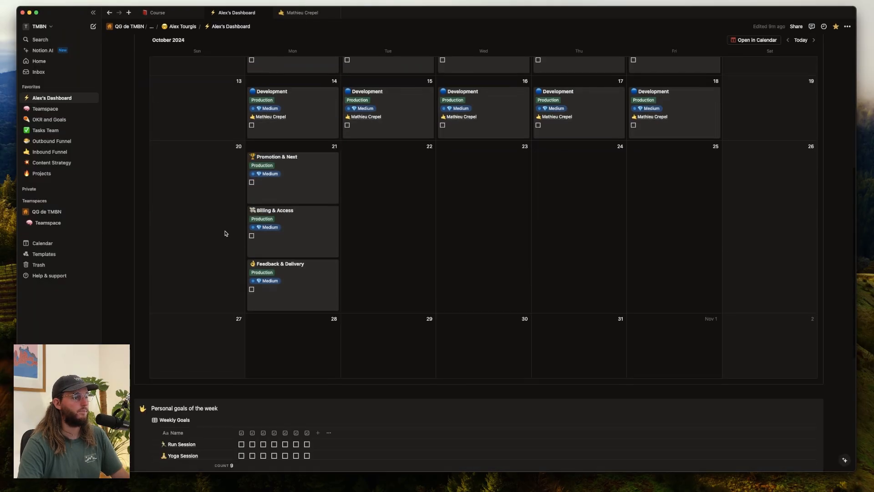
{"action": "left_click", "coordinate": [303, 12]}
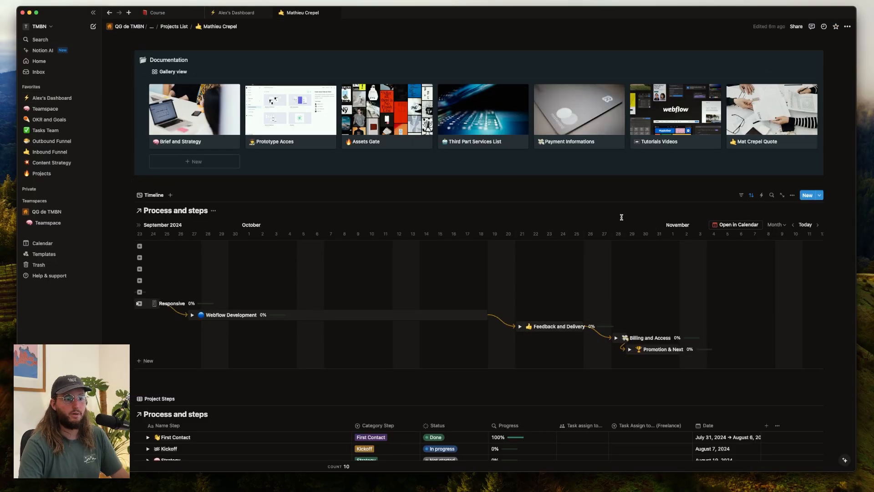
{"action": "left_click", "coordinate": [238, 15]}
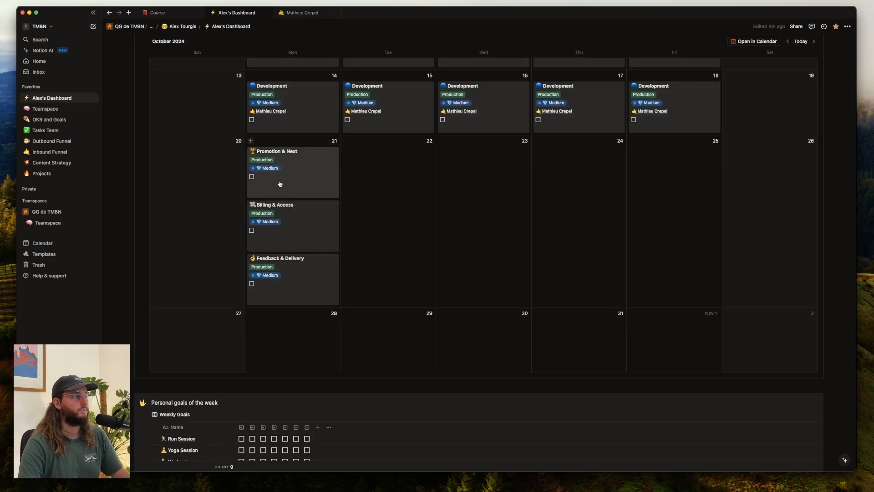
{"action": "left_click", "coordinate": [296, 286]}
{"action": "left_click", "coordinate": [399, 168]}
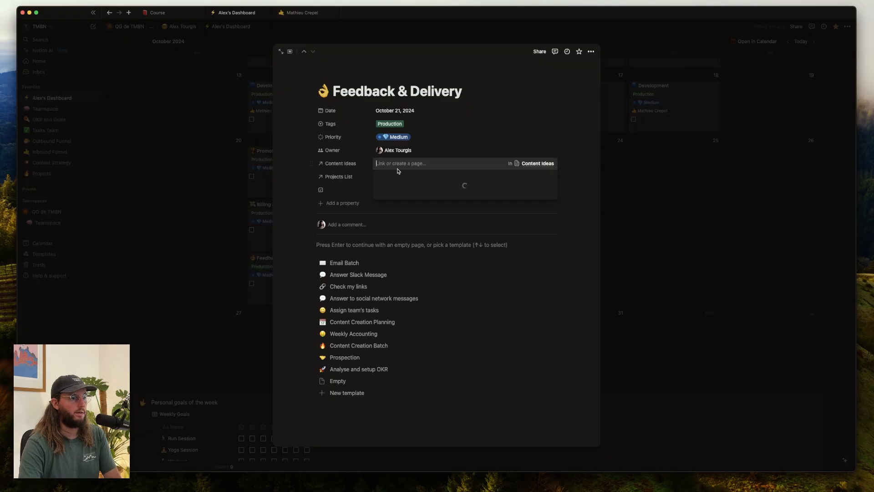
{"action": "left_click", "coordinate": [350, 160]}
{"action": "left_click", "coordinate": [384, 177]}
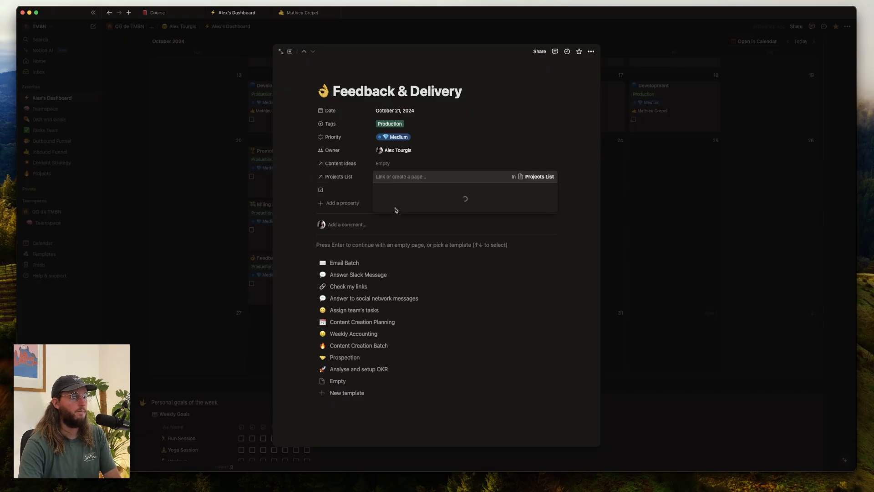
{"action": "left_click", "coordinate": [402, 204]}
{"action": "left_click", "coordinate": [256, 209]}
{"action": "left_click", "coordinate": [256, 209]}
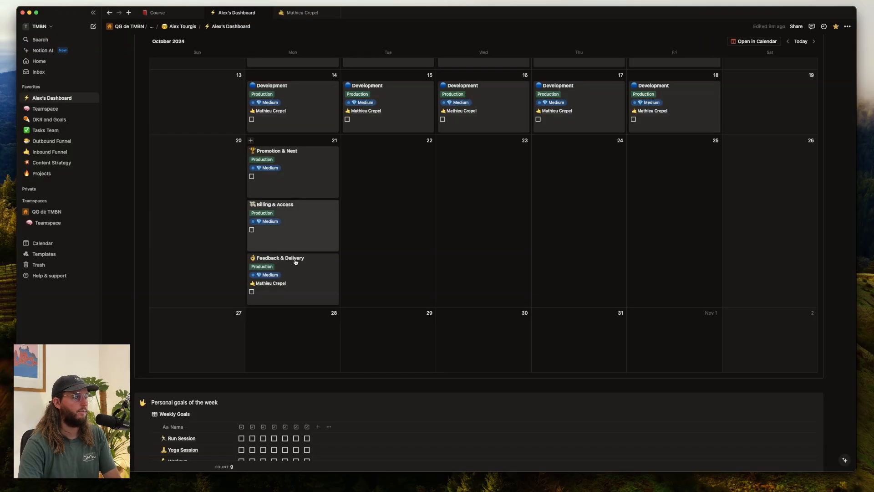
- Duplicate the Feedback & Delivery task onto each weekday from October 22 to 25, 2024
{"action": "left_click_drag", "start_coordinate": [316, 290], "coordinate": [391, 270]}
{"action": "left_click_drag", "start_coordinate": [405, 187], "coordinate": [615, 171]}
{"action": "left_click_drag", "start_coordinate": [614, 172], "coordinate": [690, 171]}
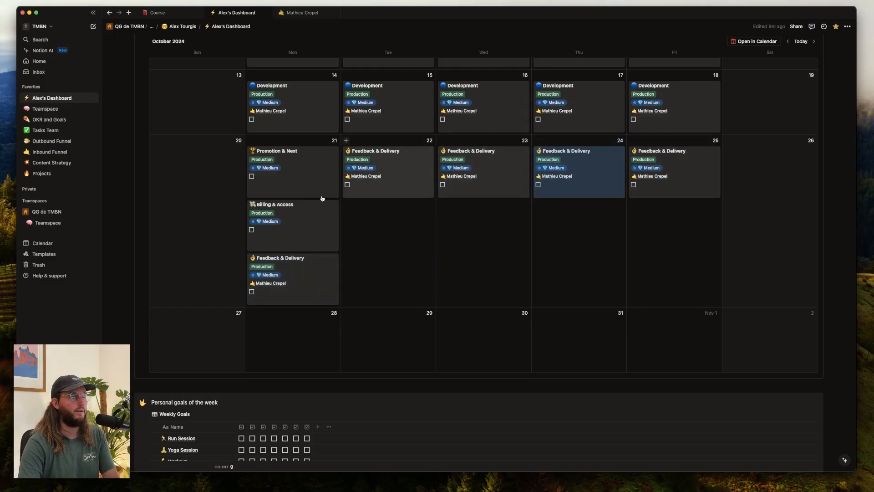
- Move the Billing & Access task to October 28 and the Promotion & Next task to October 29
{"action": "scroll", "coordinate": [293, 182], "scroll_direction": "down", "scroll_amount": 1}
{"action": "left_click_drag", "start_coordinate": [293, 183], "coordinate": [289, 291]}
{"action": "left_click_drag", "start_coordinate": [300, 145], "coordinate": [421, 221]}
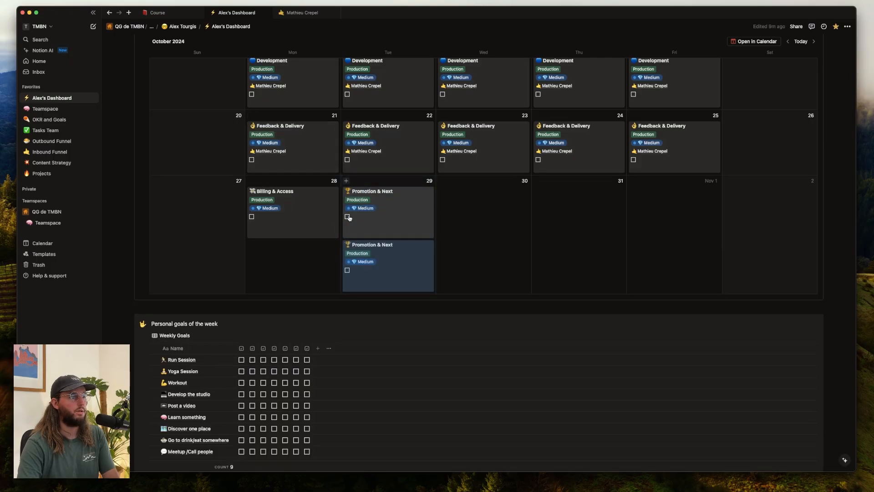
- Link the October 28 Billing & Access task to the client's project through Projects List
{"action": "left_click", "coordinate": [314, 219]}
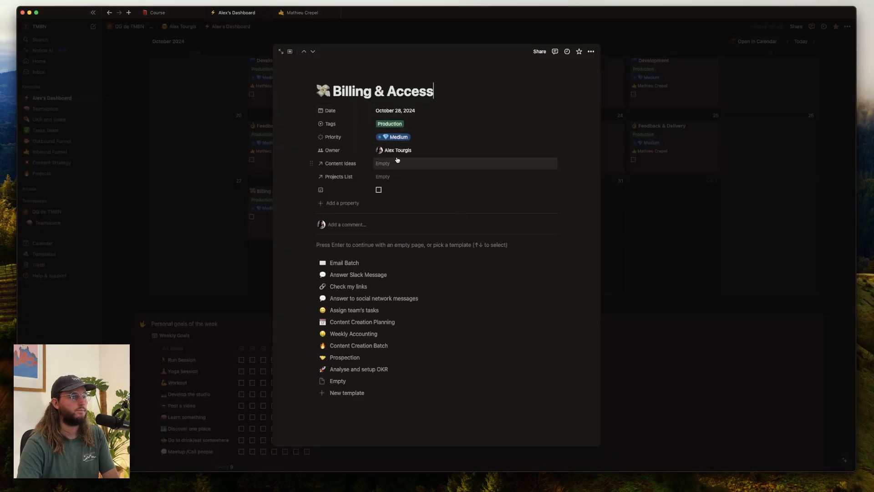
{"action": "left_click", "coordinate": [392, 176]}
{"action": "left_click", "coordinate": [401, 201]}
{"action": "left_click", "coordinate": [654, 208]}
{"action": "left_click", "coordinate": [660, 209]}
- Delete the extra Promotion & Next task on October 29 and link the remaining one to the client's project through Projects List
{"action": "right_click", "coordinate": [418, 260]}
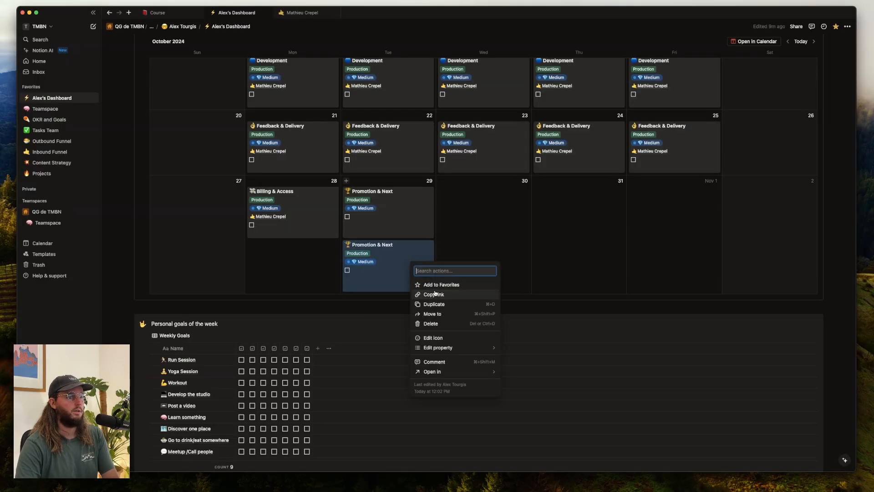
{"action": "left_click", "coordinate": [437, 323]}
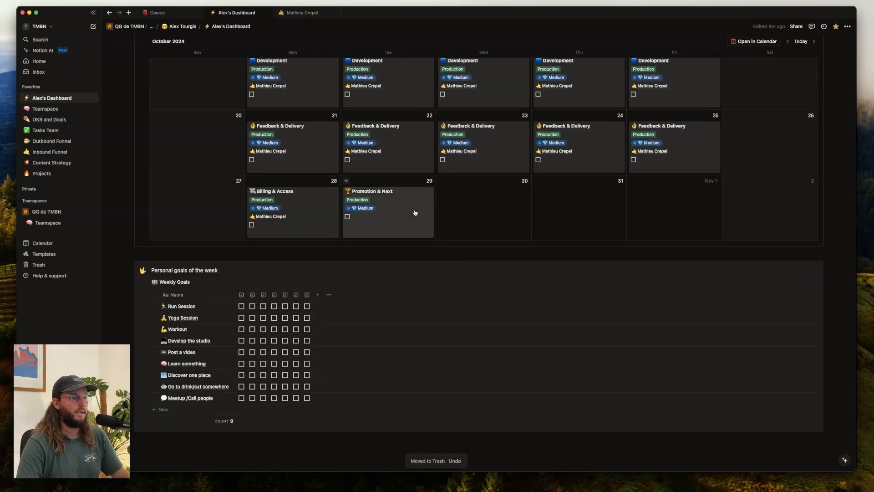
{"action": "left_click", "coordinate": [387, 200]}
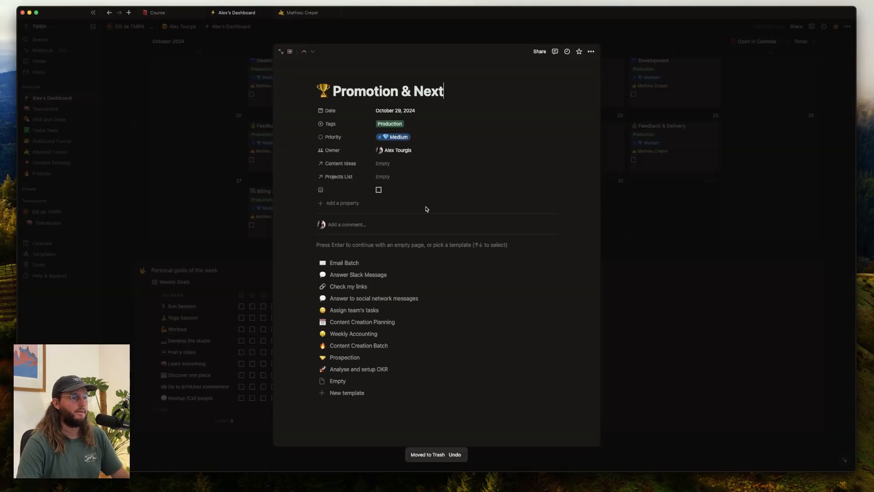
{"action": "left_click", "coordinate": [383, 176]}
{"action": "left_click", "coordinate": [737, 199]}
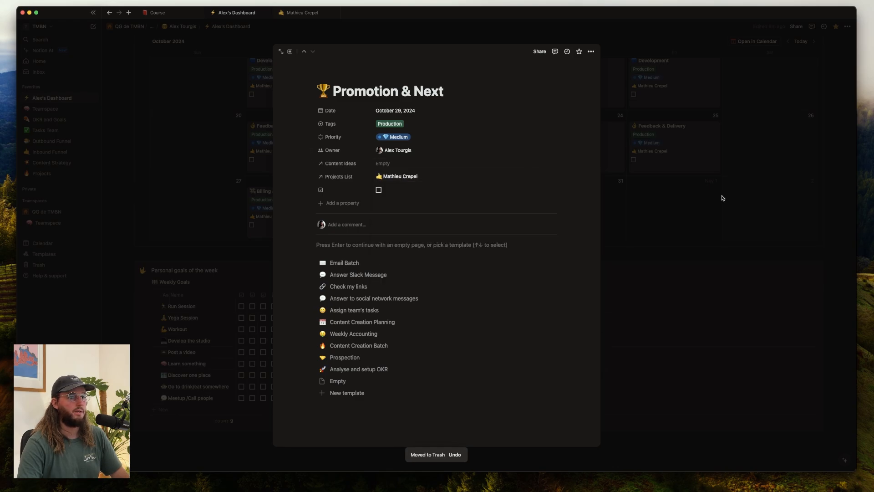
{"action": "left_click", "coordinate": [703, 198]}
- Duplicate the Promotion & Next task onto October 30, October 31 and November 1, and compare the calendar with the project timeline
{"action": "left_click_drag", "start_coordinate": [380, 225], "coordinate": [661, 227]}
{"action": "scroll", "coordinate": [661, 227], "scroll_direction": "up", "scroll_amount": 2}
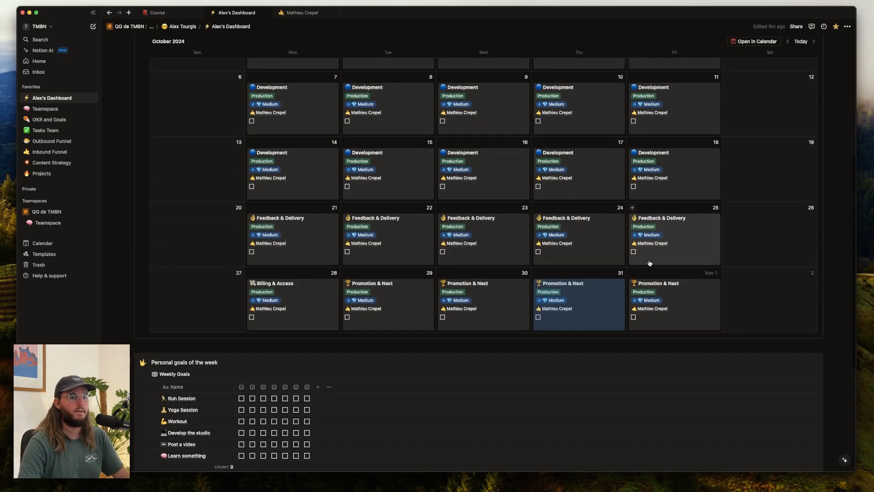
{"action": "left_click", "coordinate": [302, 12]}
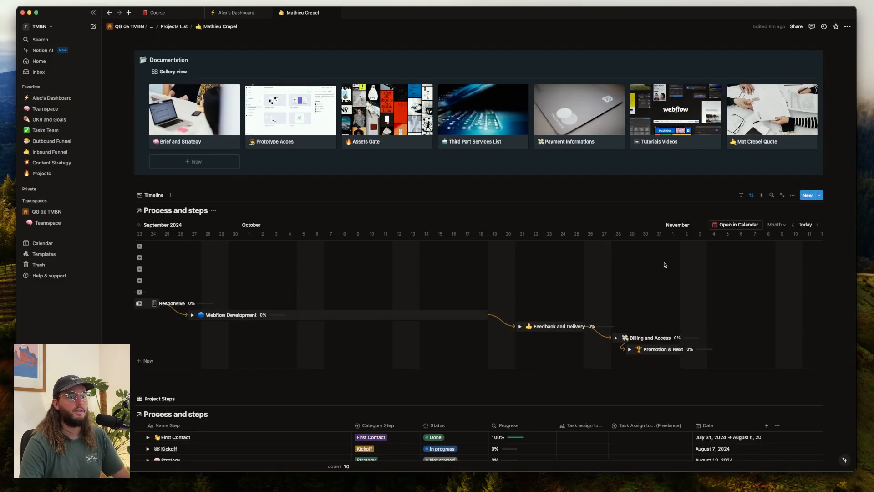
{"action": "left_click", "coordinate": [233, 13]}
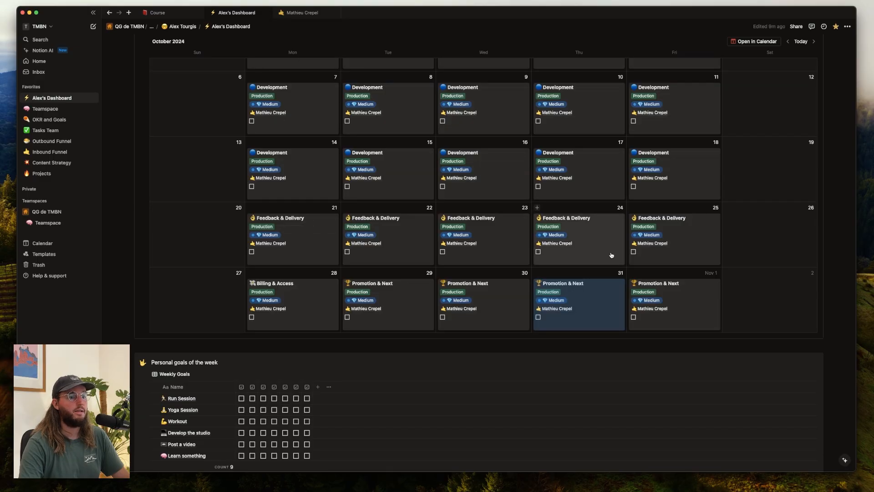
- Review the project tasks scheduled in the August 2024 view of the task calendar
{"action": "scroll", "coordinate": [610, 252], "scroll_direction": "up", "scroll_amount": 3}
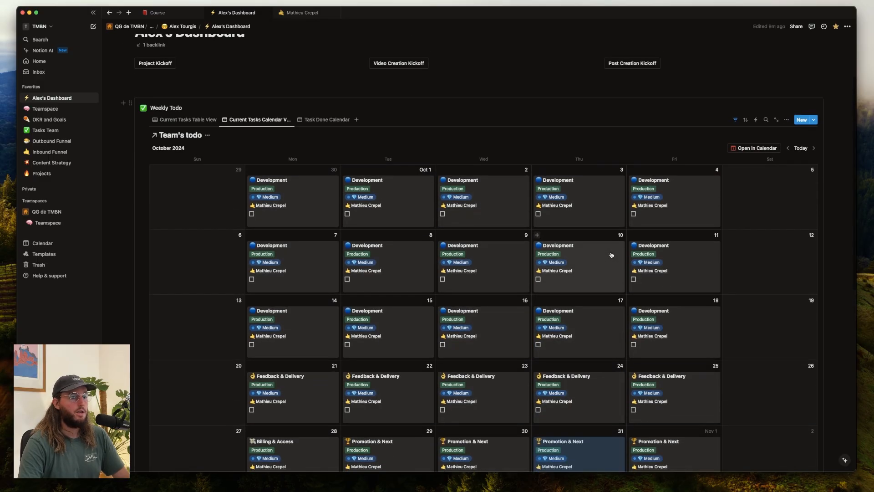
{"action": "left_click", "coordinate": [788, 148]}
{"action": "left_click", "coordinate": [788, 149]}
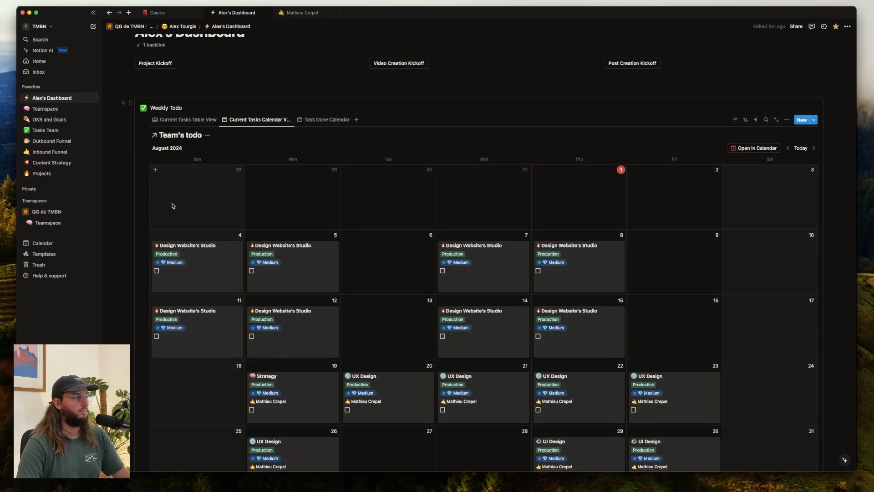
{"action": "scroll", "coordinate": [586, 228], "scroll_direction": "down", "scroll_amount": 5}
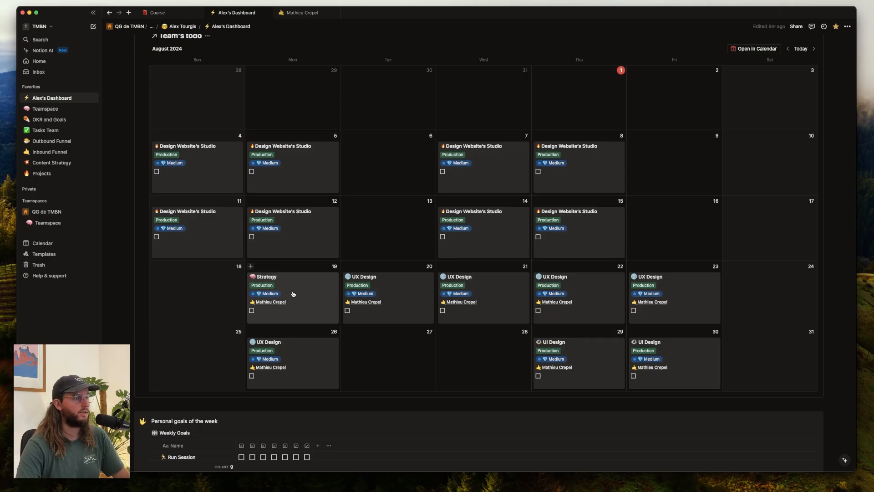
{"action": "scroll", "coordinate": [297, 294], "scroll_direction": "up", "scroll_amount": 2}
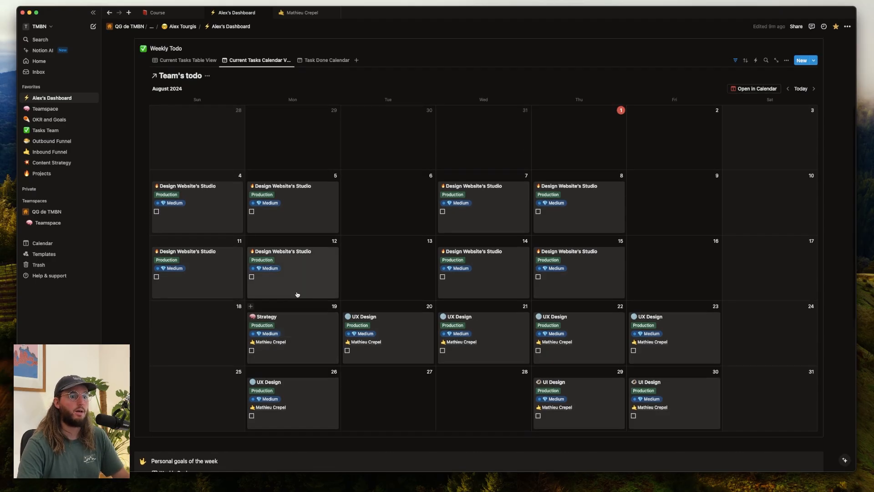
{"action": "scroll", "coordinate": [390, 193], "scroll_direction": "down", "scroll_amount": 2}
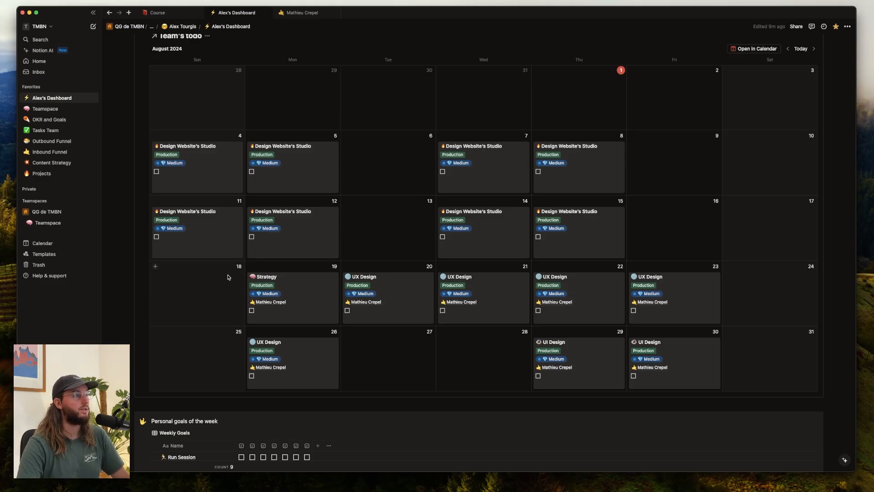
{"action": "scroll", "coordinate": [455, 226], "scroll_direction": "down", "scroll_amount": 3}
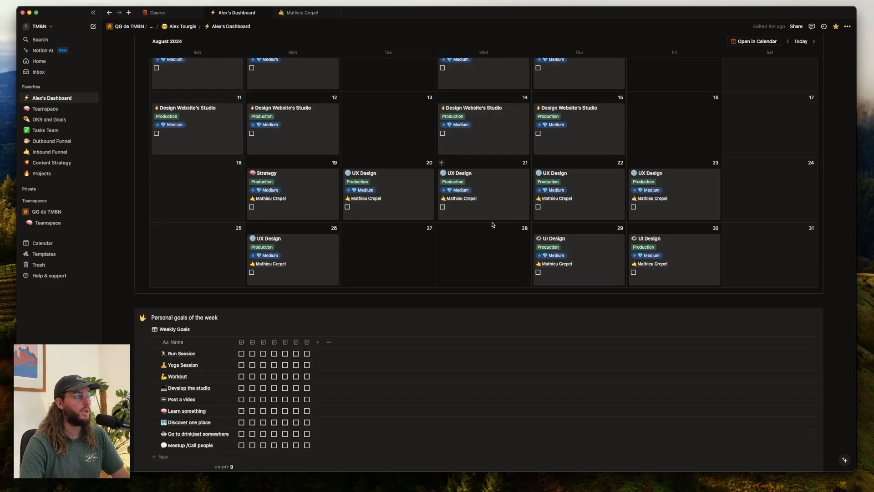
{"action": "scroll", "coordinate": [492, 225], "scroll_direction": "up", "scroll_amount": 3}
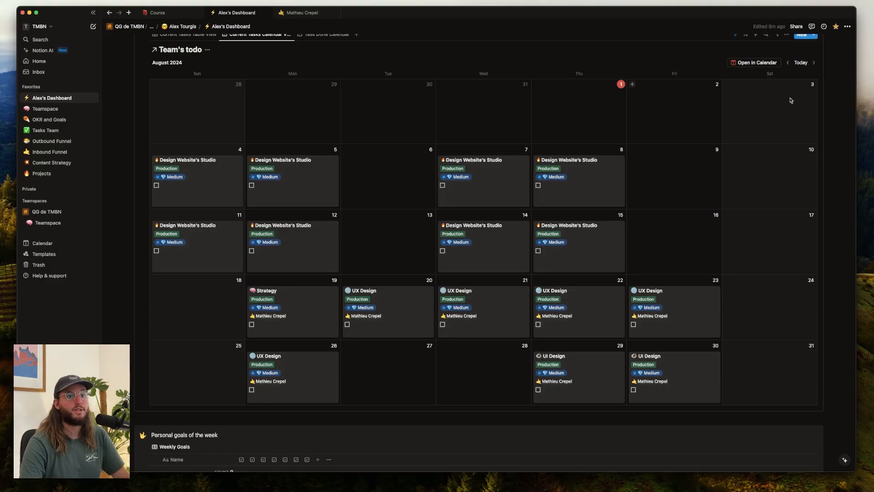
- Replace the owner of the September 27 Development task with the other team member
{"action": "left_click", "coordinate": [814, 63]}
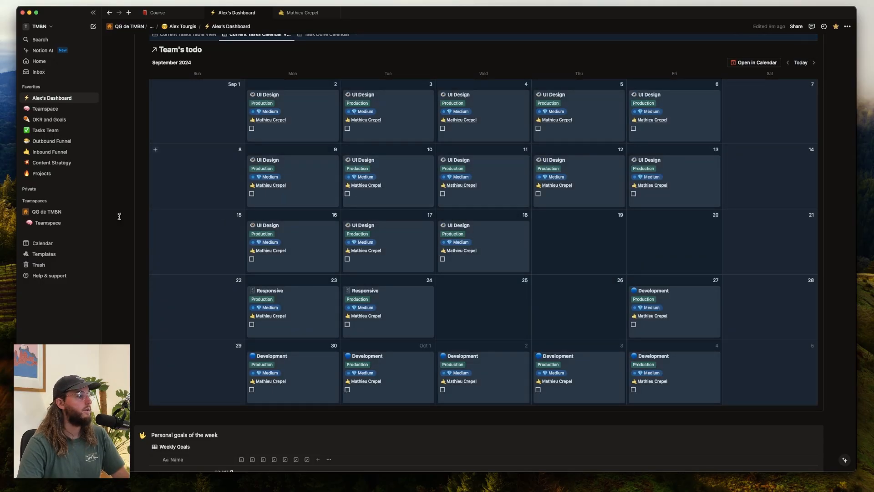
{"action": "scroll", "coordinate": [228, 264], "scroll_direction": "down", "scroll_amount": 2}
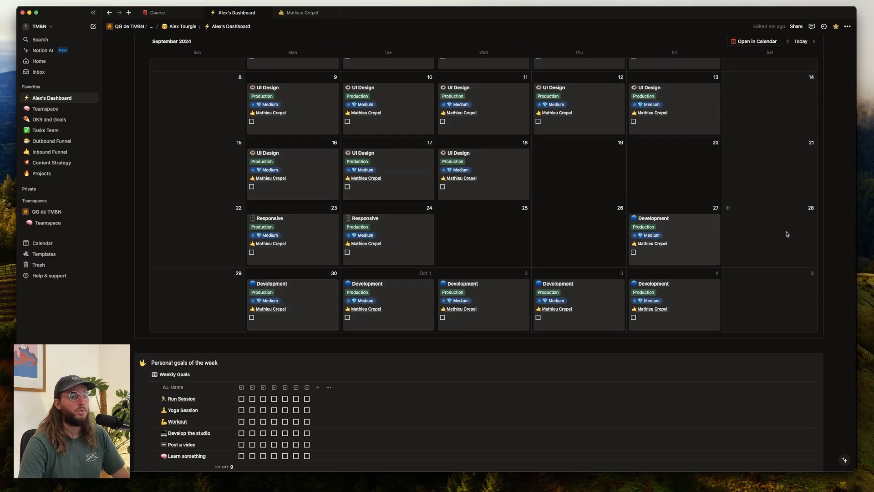
{"action": "left_click", "coordinate": [698, 255]}
{"action": "left_click", "coordinate": [400, 150]}
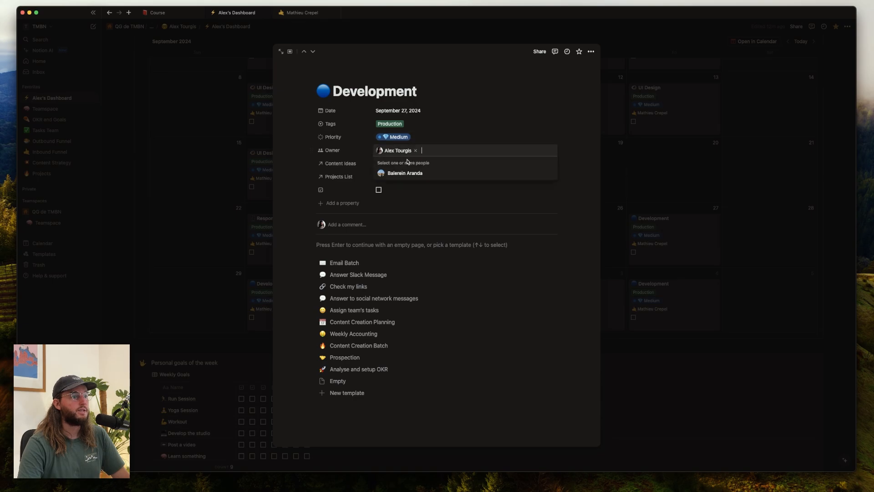
{"action": "left_click", "coordinate": [396, 173]}
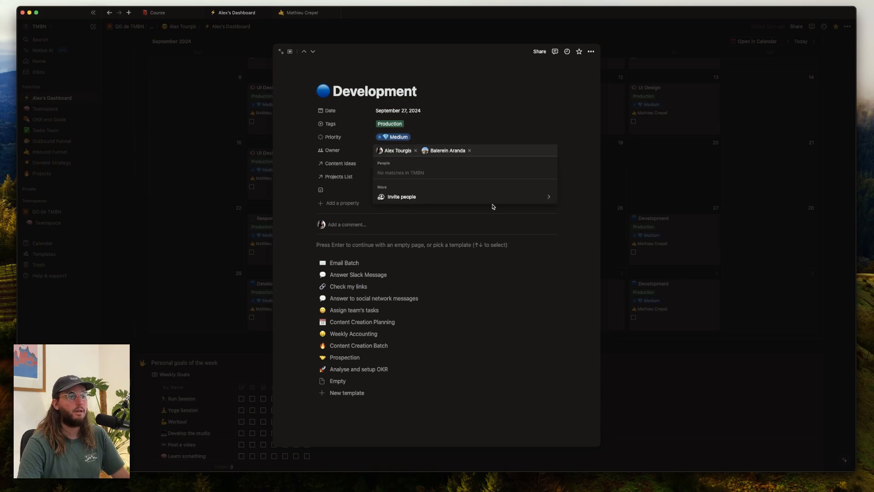
{"action": "left_click", "coordinate": [415, 150]}
{"action": "left_click", "coordinate": [532, 128]}
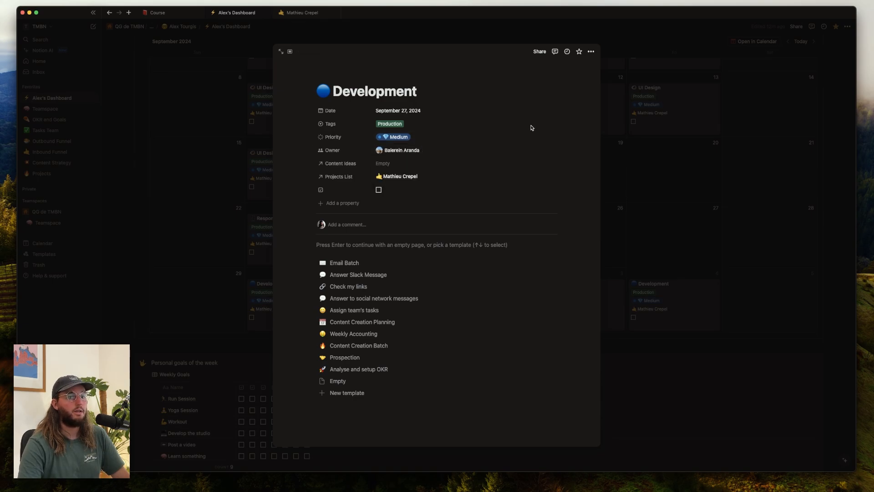
{"action": "left_click", "coordinate": [682, 242]}
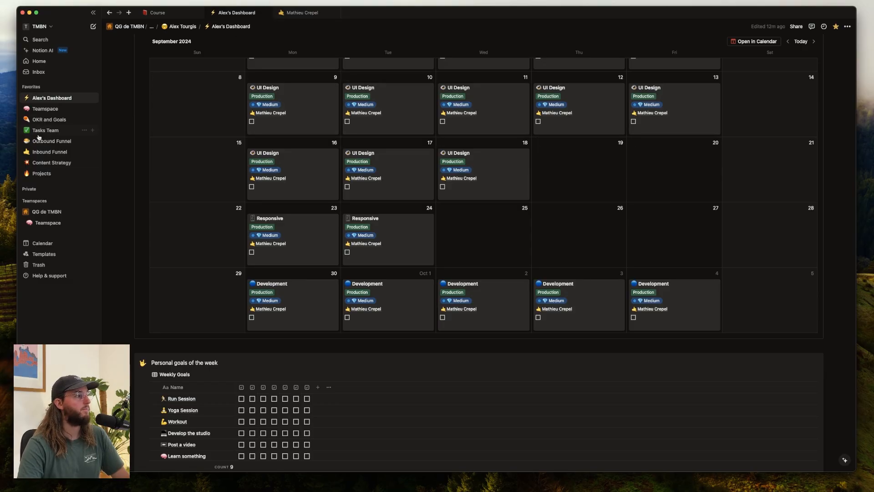
- Open the teammate's dashboard from Teamspace and check the September 2024 view of its current tasks calendar
{"action": "left_click", "coordinate": [45, 109]}
{"action": "scroll", "coordinate": [285, 309], "scroll_direction": "down", "scroll_amount": 5}
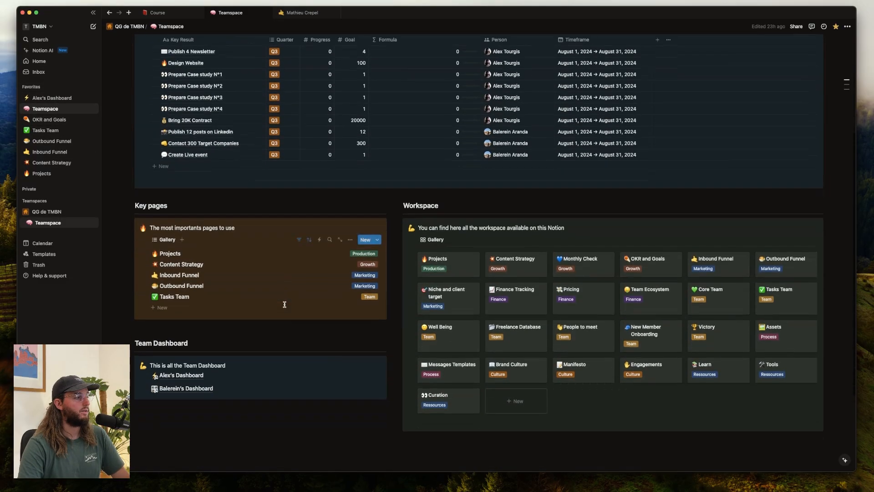
{"action": "left_click", "coordinate": [183, 320]}
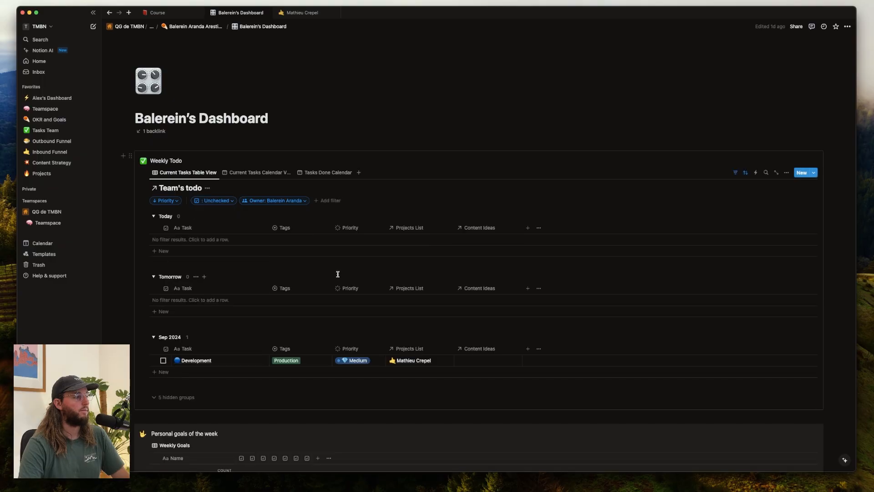
{"action": "left_click", "coordinate": [266, 172]}
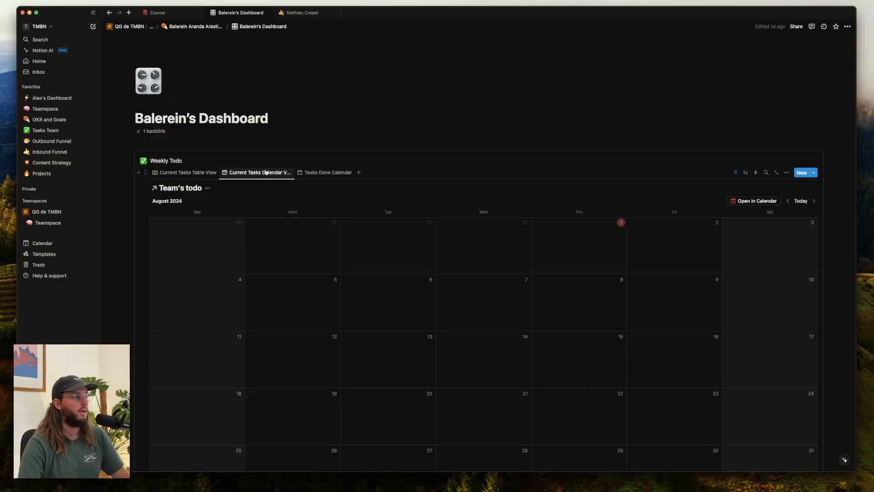
{"action": "left_click", "coordinate": [813, 202]}
{"action": "scroll", "coordinate": [637, 300], "scroll_direction": "down", "scroll_amount": 3}
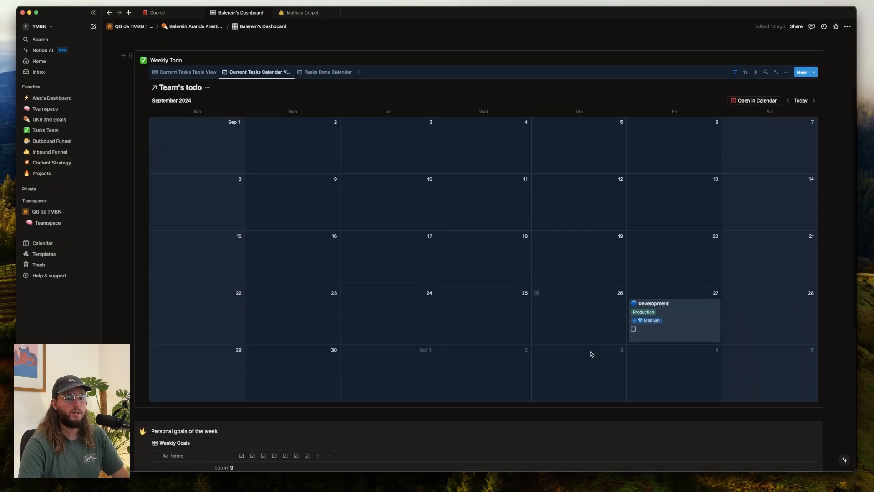
- Reassign the September 27 Development task from the teammate back to its original owner
{"action": "left_click", "coordinate": [680, 324]}
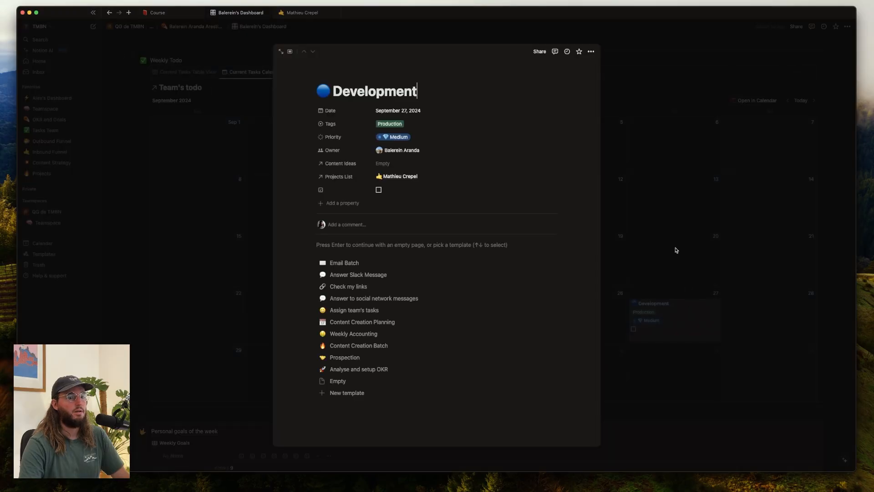
{"action": "left_click", "coordinate": [405, 149]}
{"action": "left_click", "coordinate": [421, 172]}
{"action": "left_click", "coordinate": [423, 150]}
{"action": "left_click", "coordinate": [662, 156]}
{"action": "left_click", "coordinate": [662, 156]}
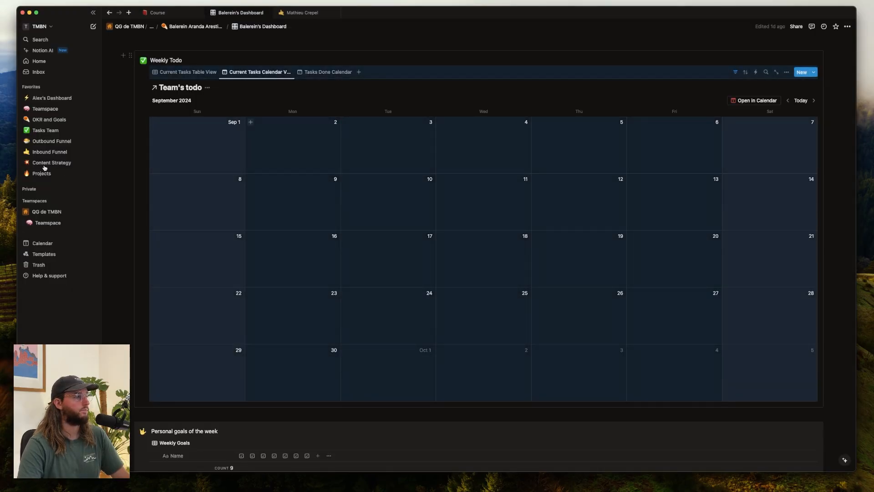
- Return to the original owner's dashboard and review the monthly task groups in Current Tasks Table View
{"action": "left_click", "coordinate": [57, 97]}
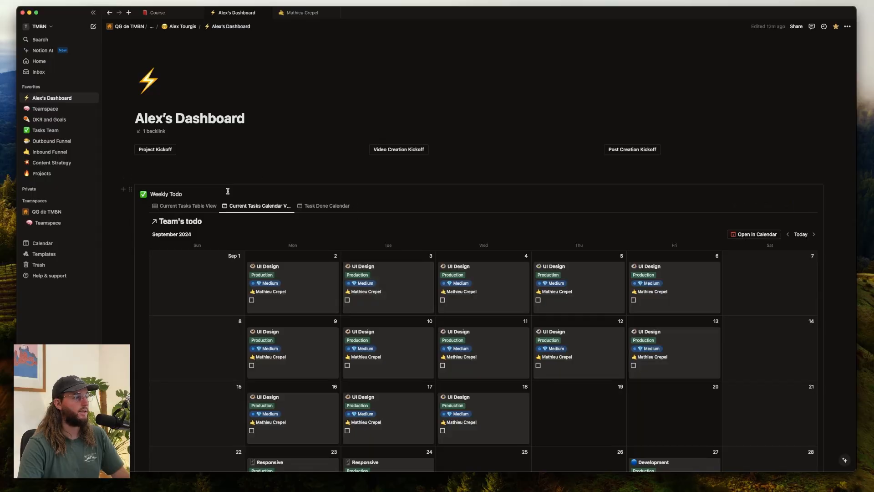
{"action": "left_click", "coordinate": [207, 206]}
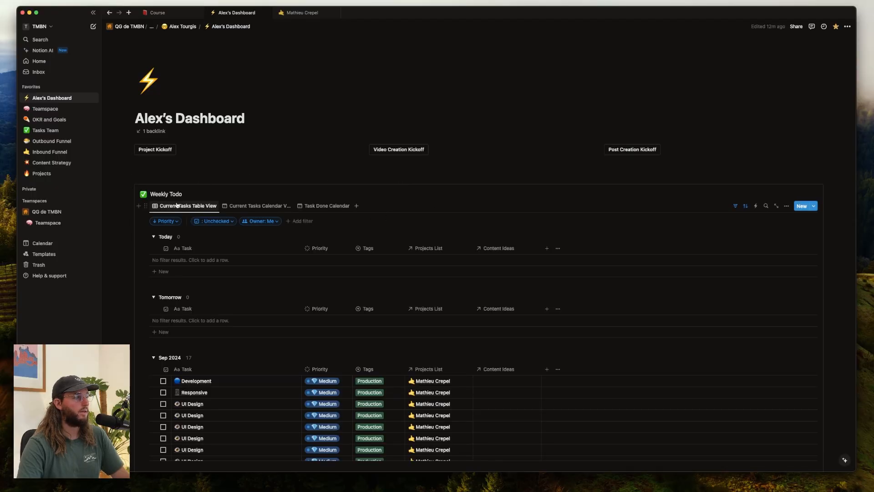
{"action": "scroll", "coordinate": [218, 200], "scroll_direction": "down", "scroll_amount": 2}
{"action": "scroll", "coordinate": [255, 214], "scroll_direction": "down", "scroll_amount": 6}
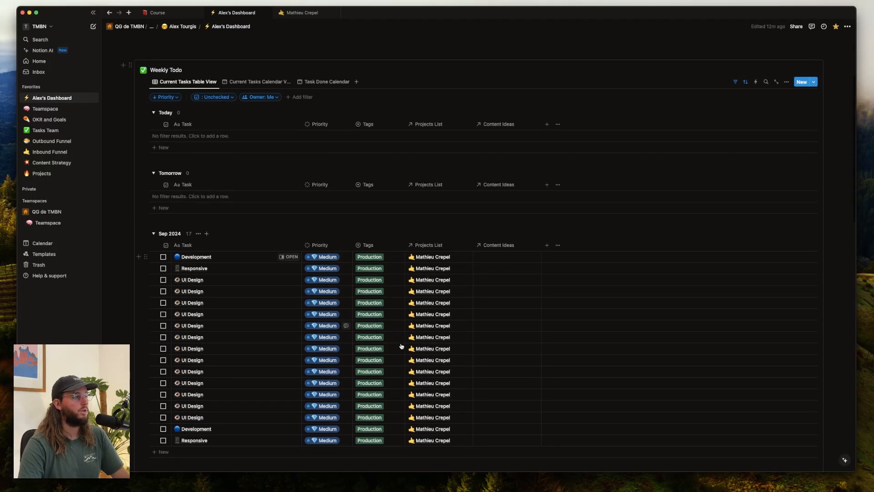
{"action": "scroll", "coordinate": [201, 233], "scroll_direction": "down", "scroll_amount": 8}
{"action": "scroll", "coordinate": [201, 235], "scroll_direction": "down", "scroll_amount": 20}
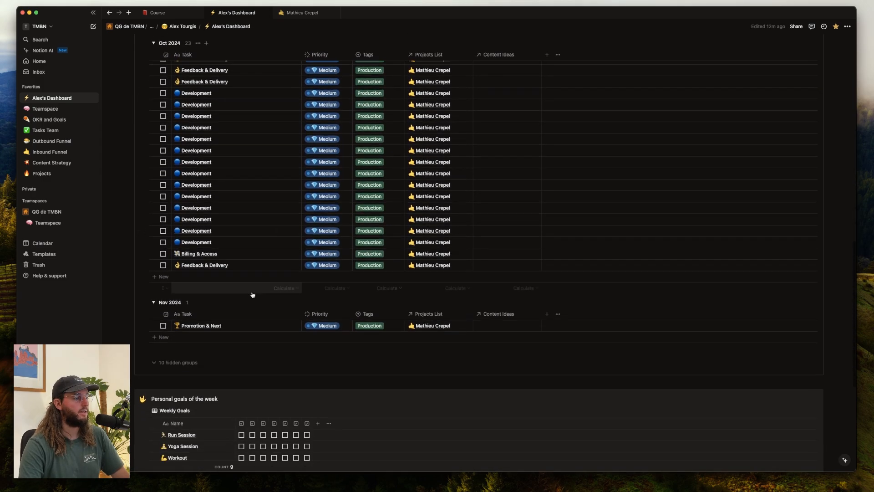
{"action": "scroll", "coordinate": [242, 218], "scroll_direction": "up", "scroll_amount": 20}
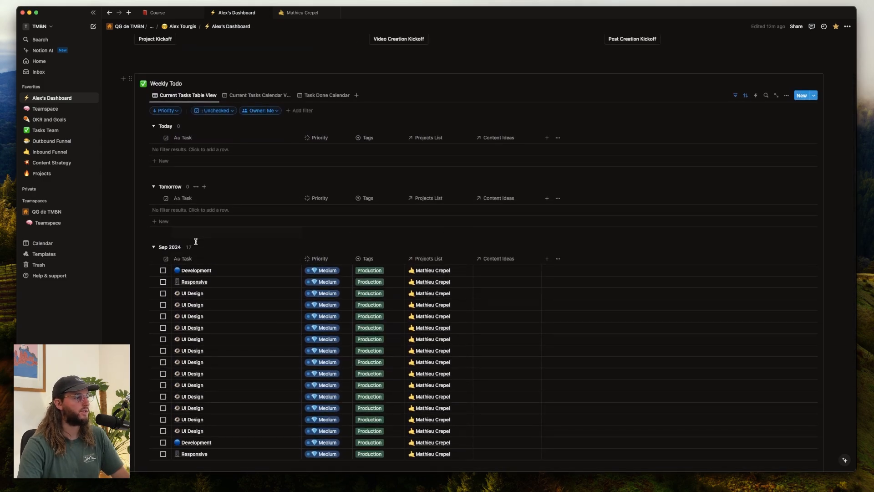
- Hide the Sep 2024, Oct 2024 and Nov 2024 groups in the Weekly Todo table
{"action": "left_click", "coordinate": [199, 247]}
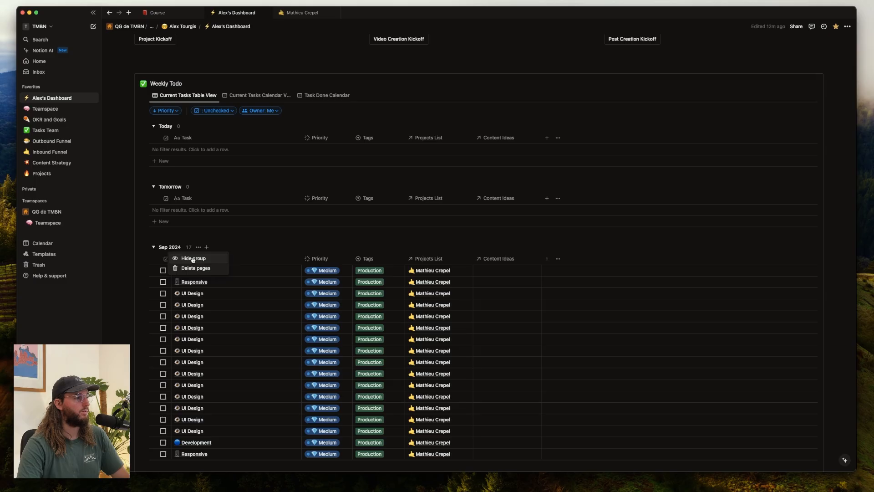
{"action": "left_click", "coordinate": [193, 258]}
{"action": "left_click", "coordinate": [196, 247]}
{"action": "left_click", "coordinate": [200, 258]}
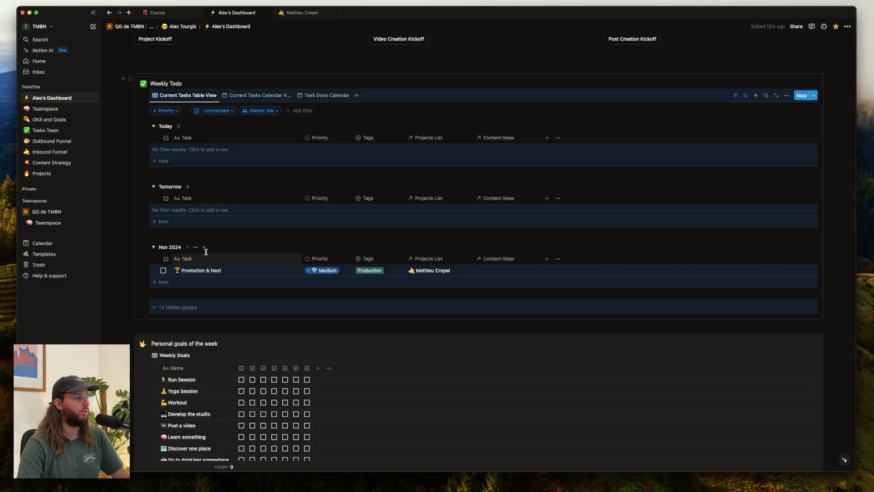
{"action": "left_click", "coordinate": [196, 247]}
{"action": "left_click", "coordinate": [201, 258]}
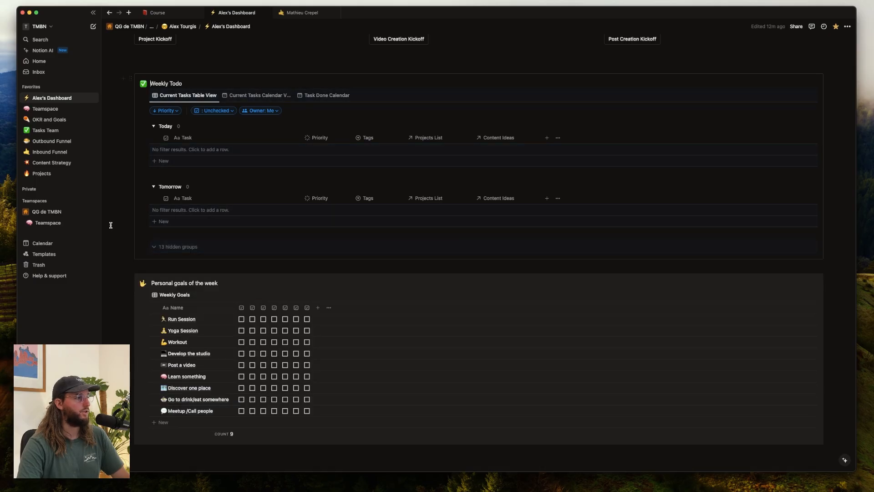
- Return the task calendar to the current month and open the client project linked to the August 19 Strategy task
{"action": "left_click", "coordinate": [263, 97]}
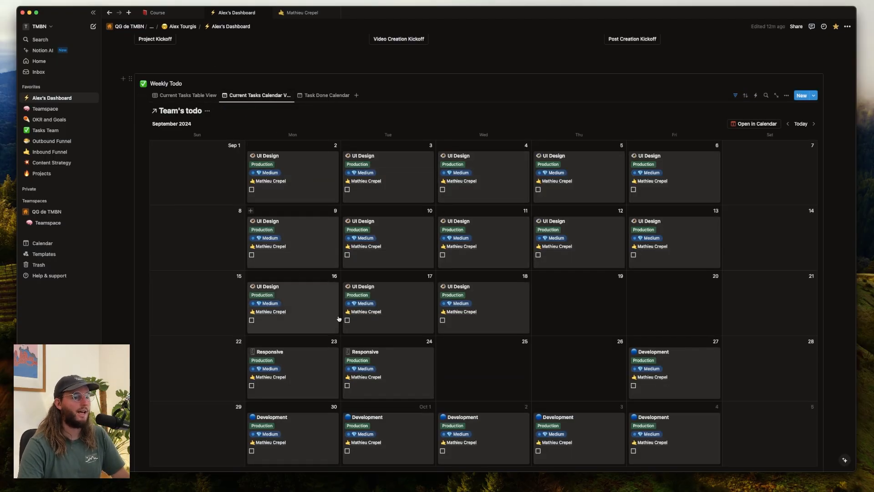
{"action": "scroll", "coordinate": [521, 291], "scroll_direction": "down", "scroll_amount": 1}
{"action": "left_click", "coordinate": [800, 90]}
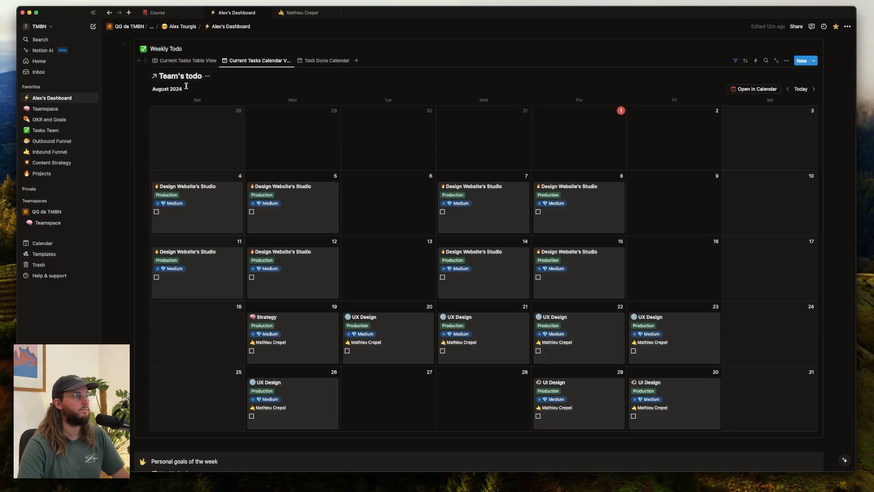
{"action": "scroll", "coordinate": [428, 191], "scroll_direction": "down", "scroll_amount": 2}
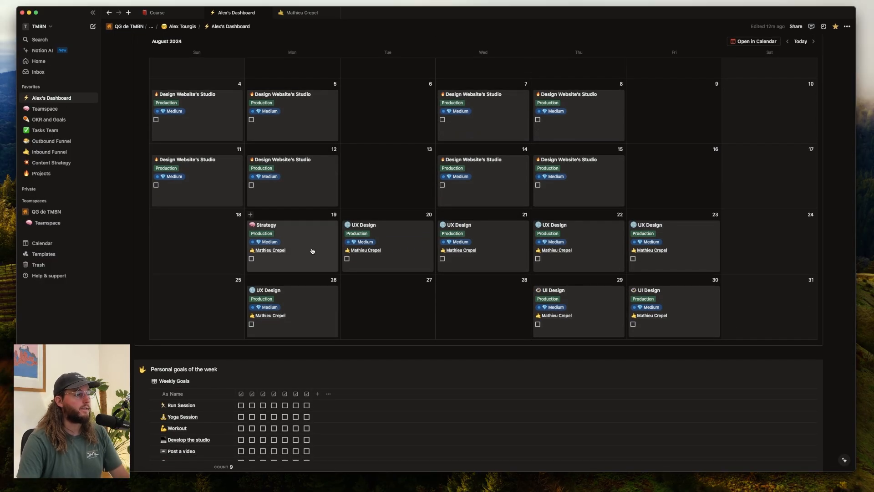
{"action": "left_click", "coordinate": [314, 252]}
{"action": "left_click", "coordinate": [400, 177]}
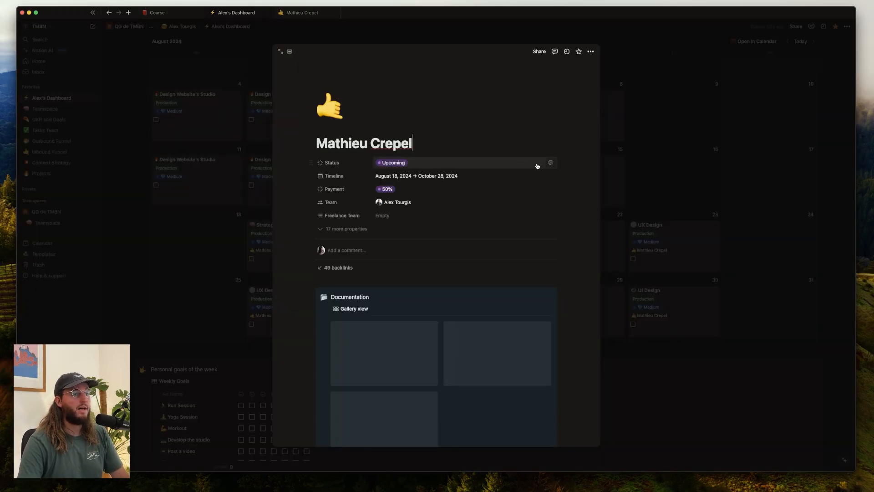
- Examine the UX Design sub-steps in the project's Process and steps table, and collapse them again
{"action": "scroll", "coordinate": [413, 231], "scroll_direction": "down", "scroll_amount": 10}
{"action": "scroll", "coordinate": [414, 230], "scroll_direction": "down", "scroll_amount": 5}
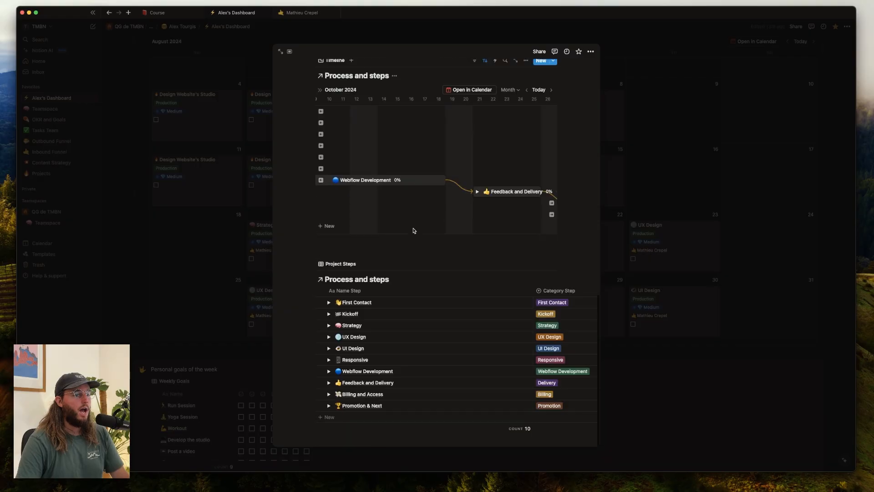
{"action": "left_click", "coordinate": [329, 337]}
{"action": "scroll", "coordinate": [332, 297], "scroll_direction": "down", "scroll_amount": 3}
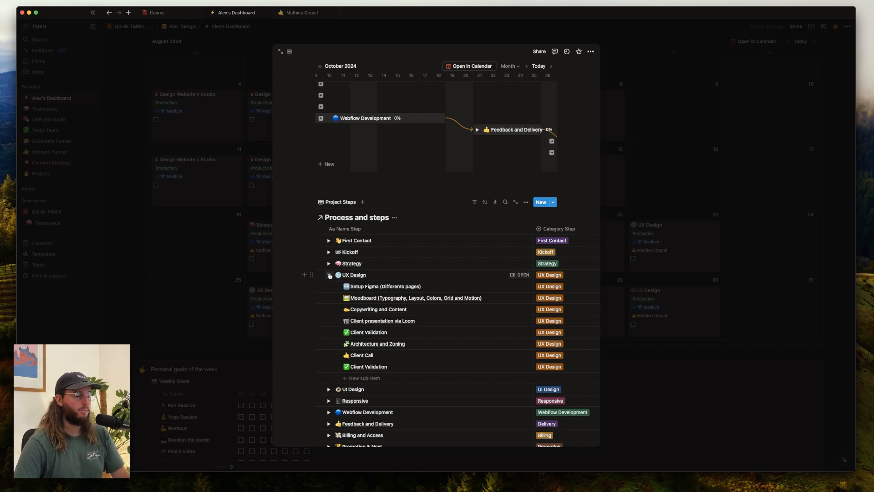
{"action": "left_click", "coordinate": [329, 275]}
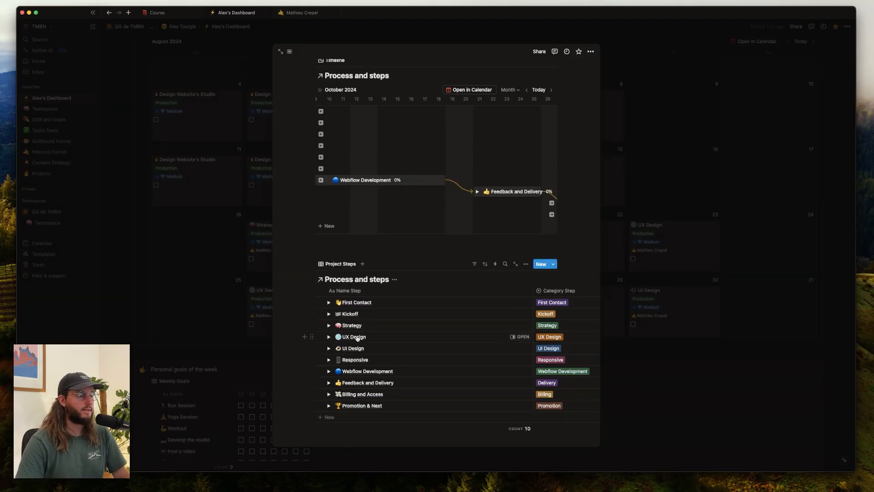
{"action": "left_click", "coordinate": [329, 337]}
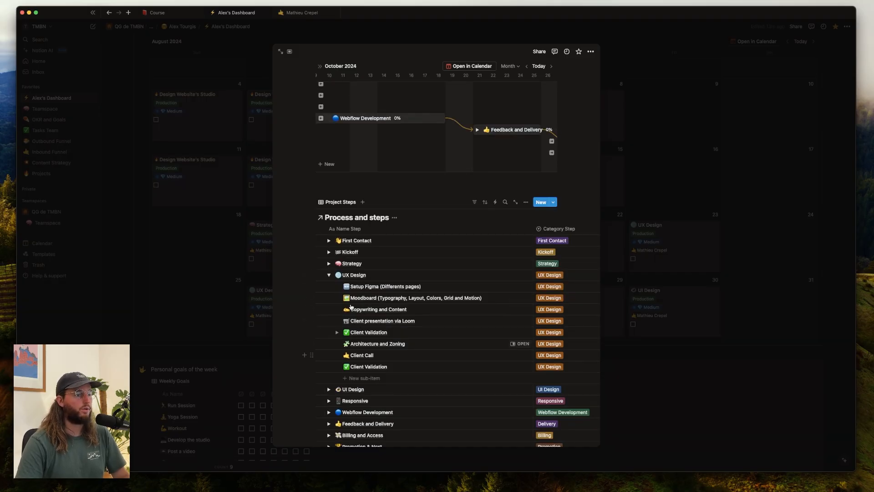
{"action": "left_click", "coordinate": [329, 275]}
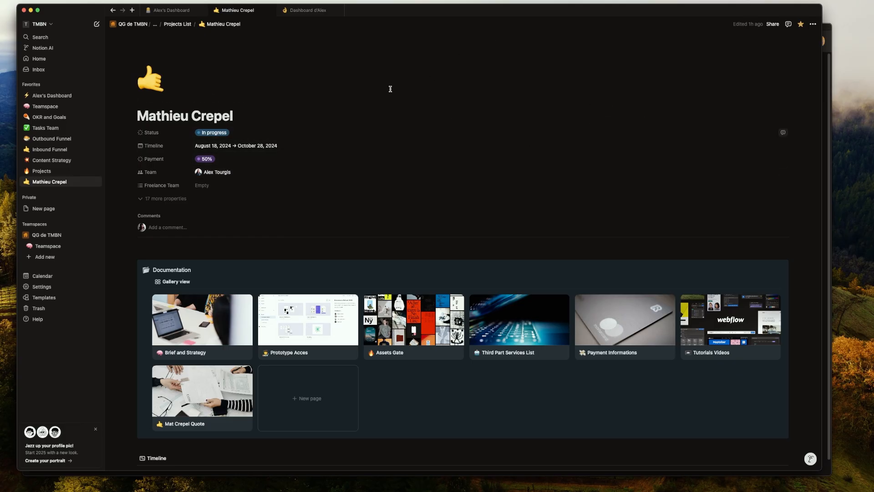
- Review the 17 hidden properties of the client's project page and collapse them again
{"action": "left_click", "coordinate": [173, 198]}
{"action": "scroll", "coordinate": [222, 180], "scroll_direction": "down", "scroll_amount": 1}
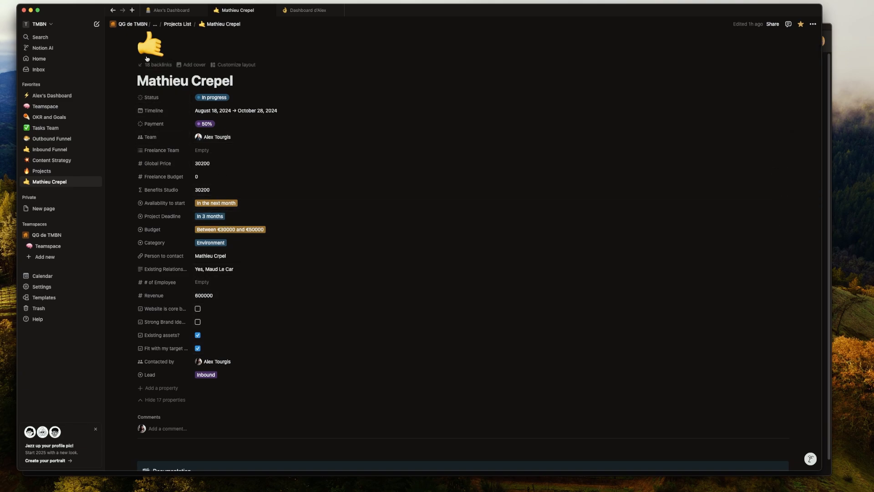
{"action": "scroll", "coordinate": [205, 180], "scroll_direction": "up", "scroll_amount": 2}
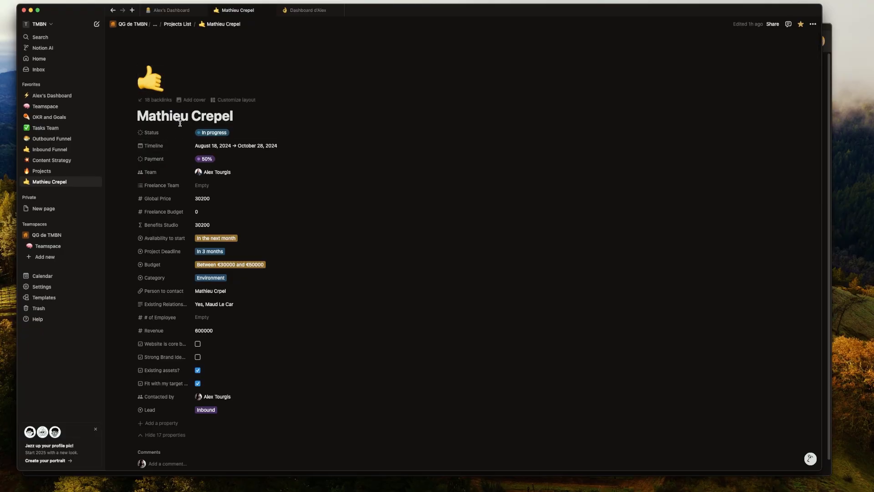
{"action": "left_click", "coordinate": [165, 435]}
- Add a new page titled Freelancer Hub to the Documentation gallery of the client's project
{"action": "scroll", "coordinate": [312, 240], "scroll_direction": "down", "scroll_amount": 3}
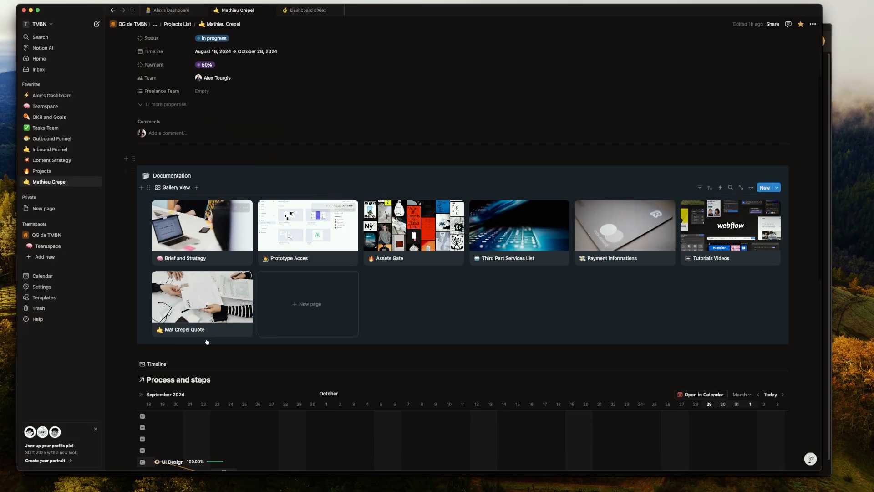
{"action": "scroll", "coordinate": [264, 328], "scroll_direction": "down", "scroll_amount": 2}
{"action": "scroll", "coordinate": [255, 224], "scroll_direction": "down", "scroll_amount": 2}
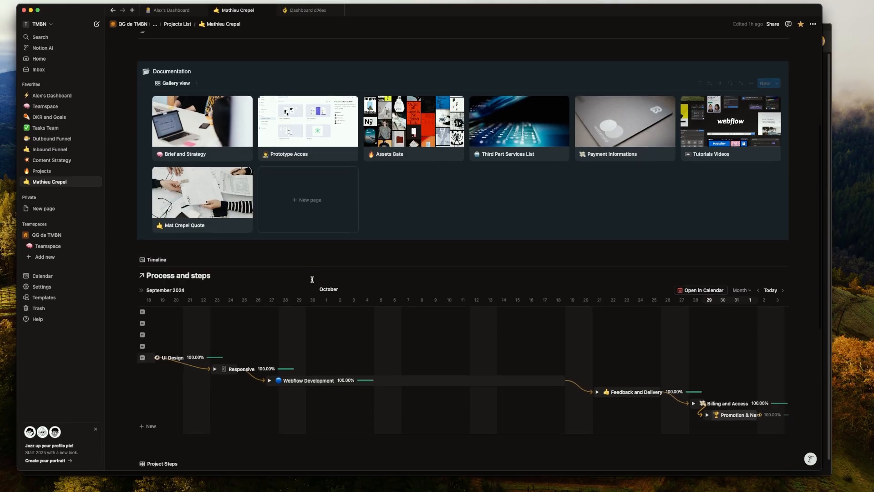
{"action": "left_click", "coordinate": [314, 195]}
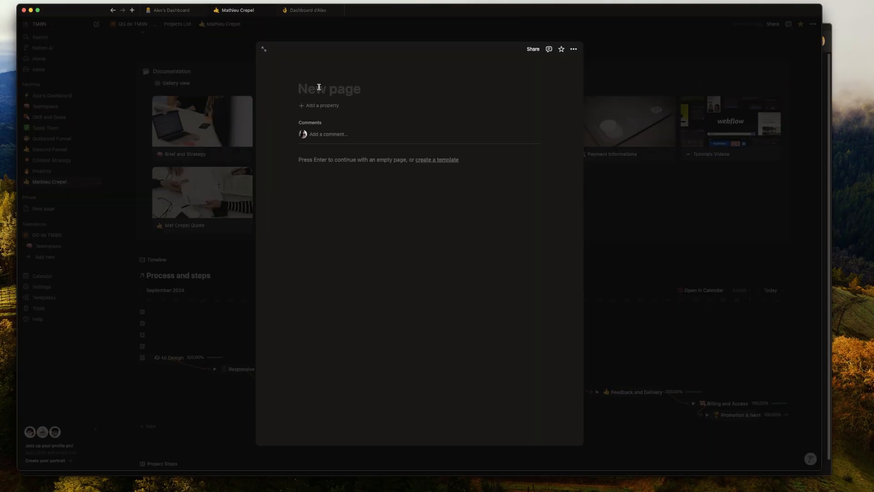
{"action": "type", "text": "Freelancer Hub"}
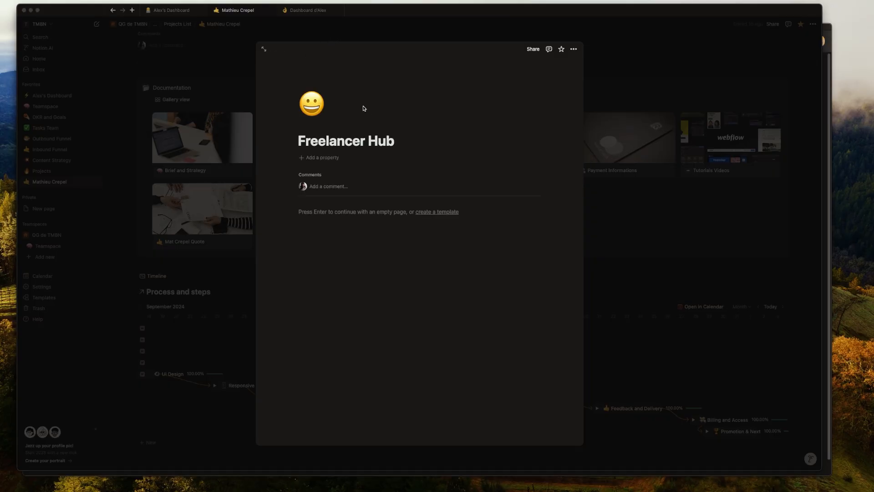
- Add an orange gradient cover to the Freelancer Hub page and return to the client's project page
{"action": "left_click", "coordinate": [314, 125]}
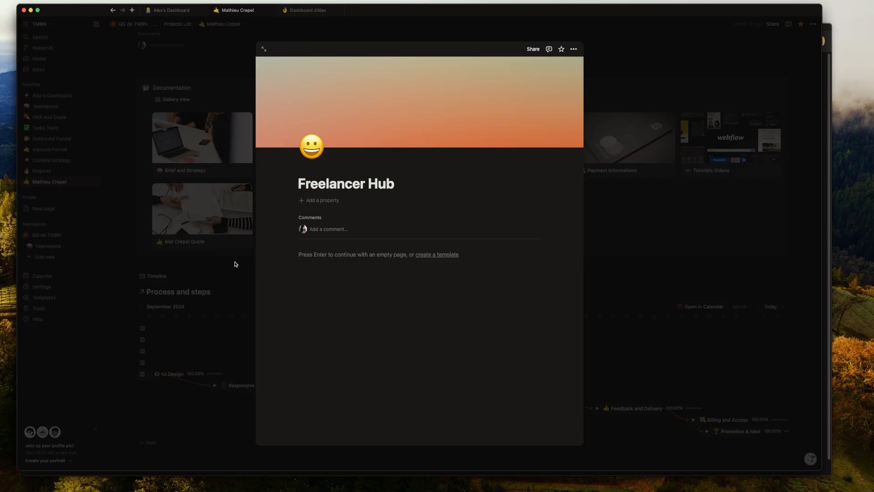
{"action": "left_click", "coordinate": [203, 269]}
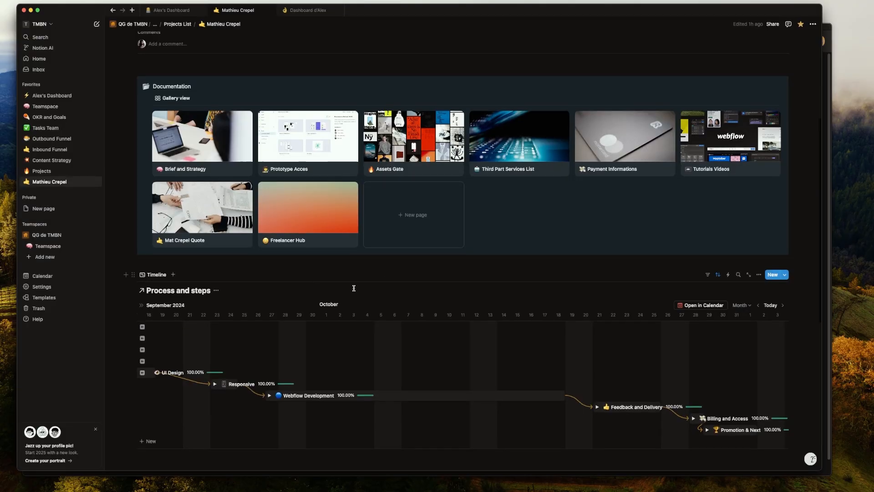
- Copy the Project Steps table of the project page into the Freelancer Hub page and open that page
{"action": "scroll", "coordinate": [351, 286], "scroll_direction": "down", "scroll_amount": 5}
{"action": "left_click", "coordinate": [133, 285]}
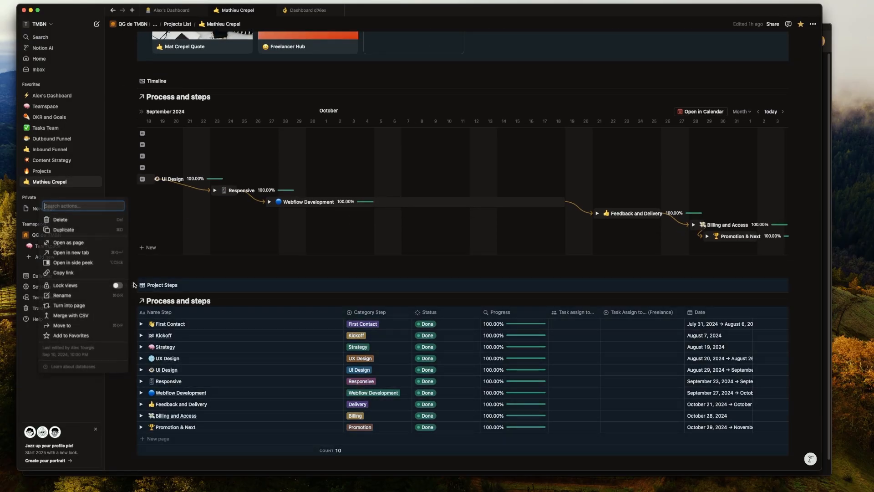
{"action": "key", "text": "Escape"}
{"action": "scroll", "coordinate": [132, 284], "scroll_direction": "up", "scroll_amount": 2}
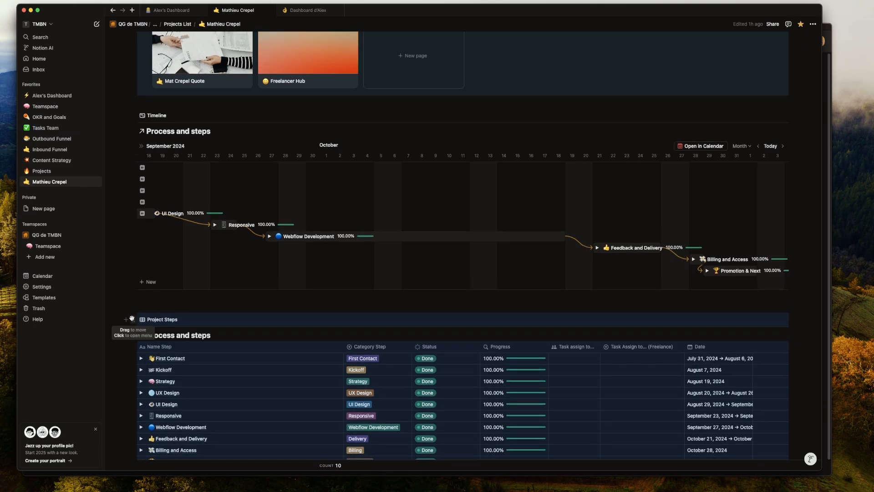
{"action": "left_click_drag", "start_coordinate": [132, 320], "coordinate": [289, 138]}
{"action": "left_click", "coordinate": [295, 141]}
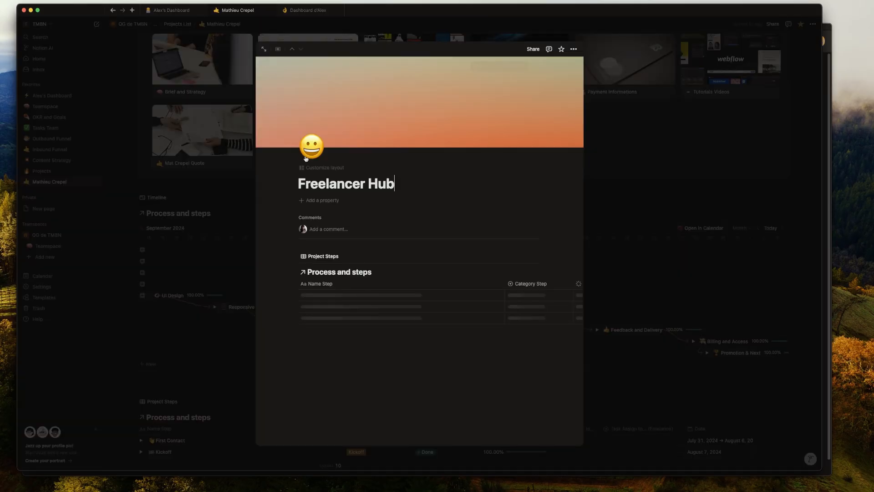
{"action": "scroll", "coordinate": [346, 304], "scroll_direction": "down", "scroll_amount": 1}
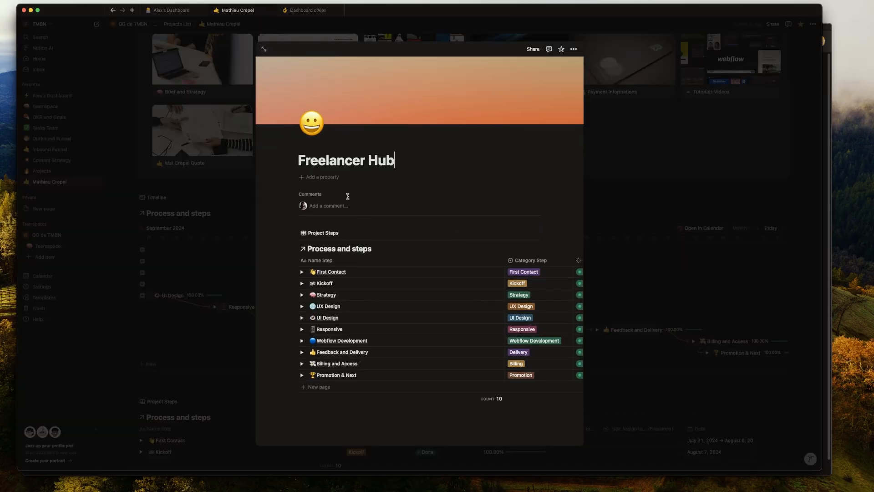
- Expand Freelancer Hub to a full page and set its layout to full width
{"action": "left_click", "coordinate": [264, 46]}
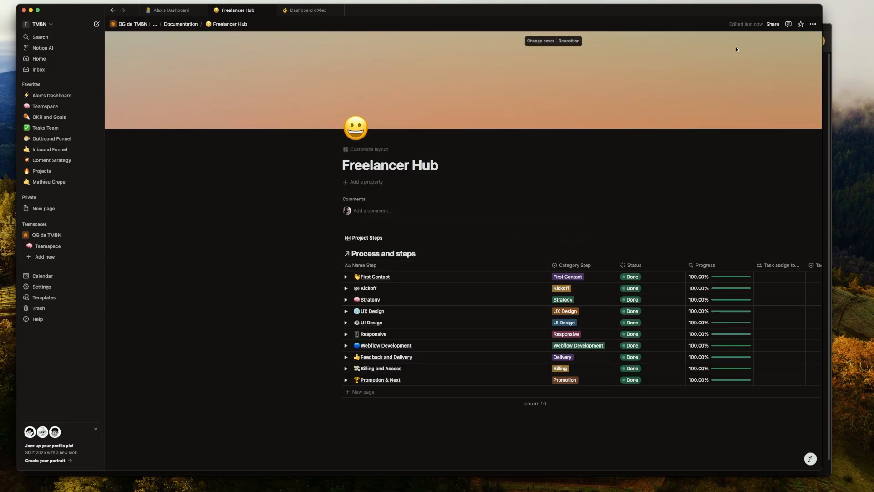
{"action": "left_click", "coordinate": [813, 24]}
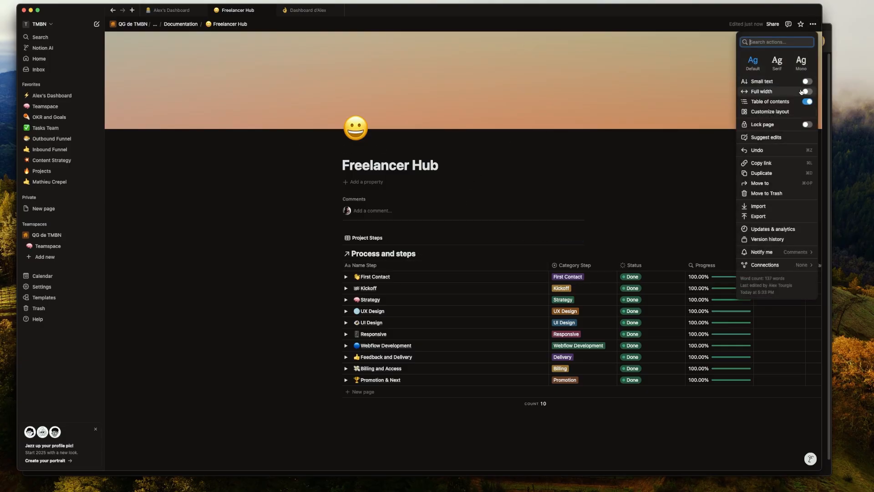
{"action": "left_click", "coordinate": [761, 92]}
{"action": "left_click", "coordinate": [433, 182]}
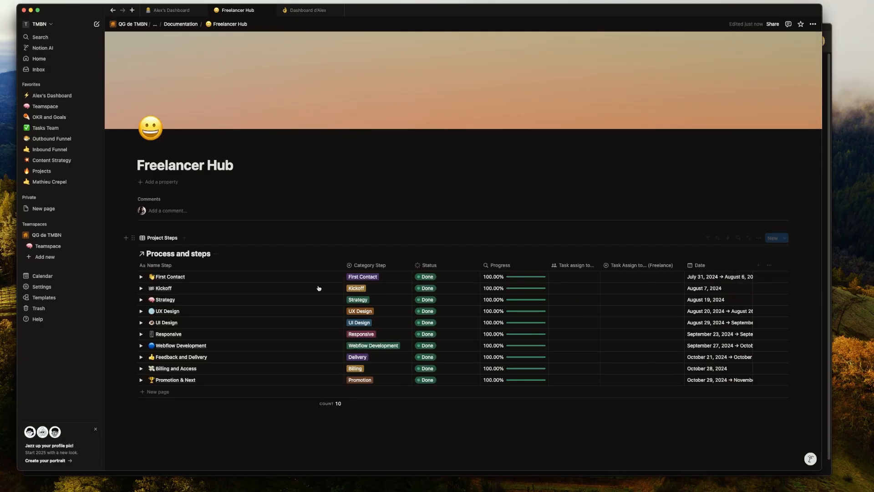
- Filter the Freelancer Hub's Project Steps table by Category Step to Webflow Development, SEO and Delivery, and save the filter for everyone
{"action": "left_click", "coordinate": [708, 238]}
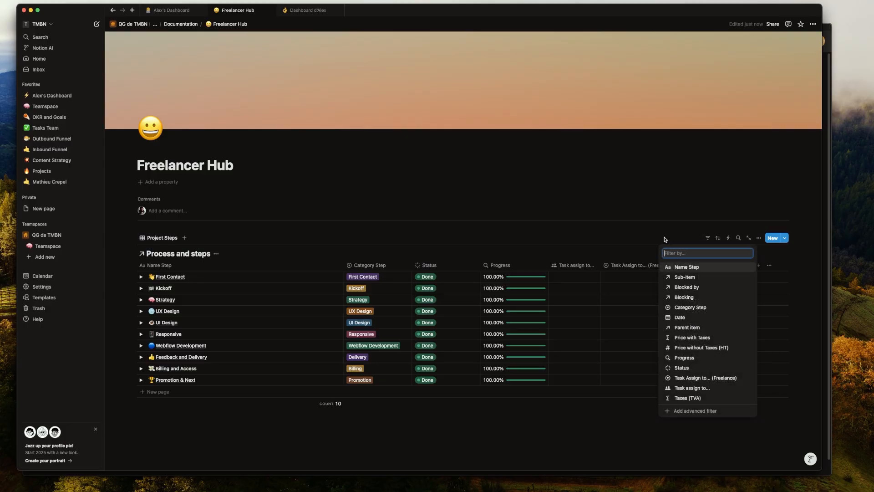
{"action": "left_click", "coordinate": [690, 310]}
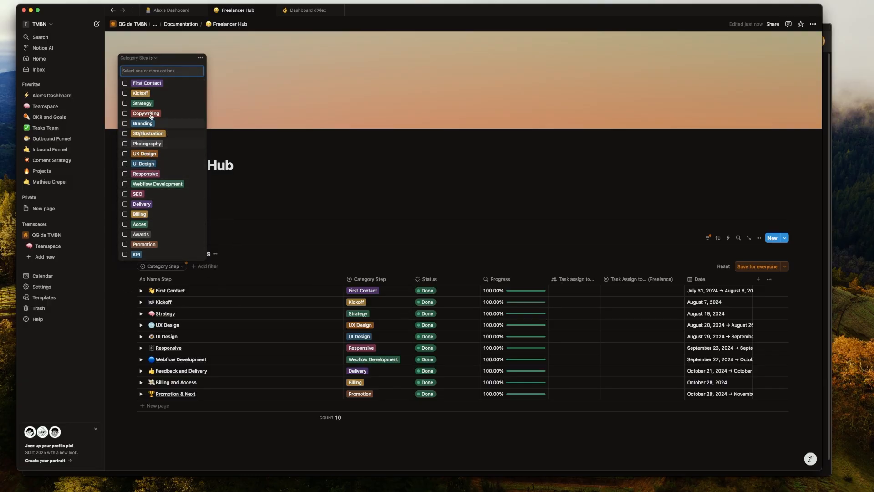
{"action": "left_click", "coordinate": [154, 184]}
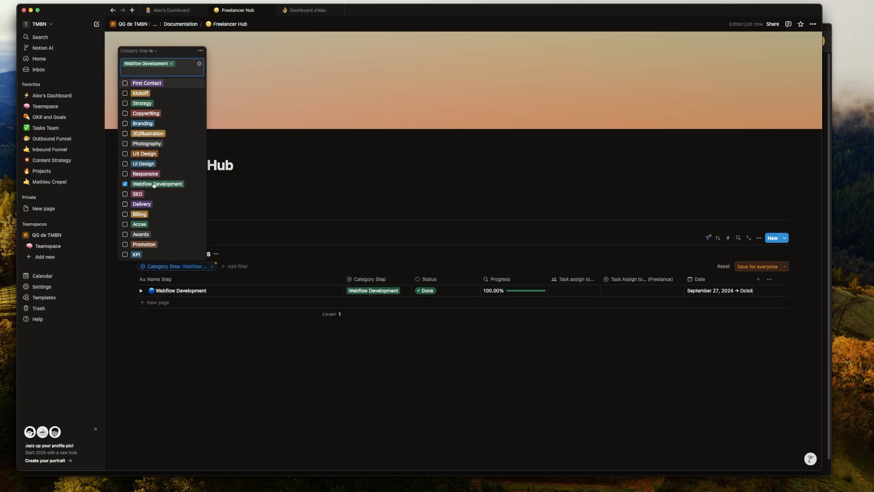
{"action": "left_click", "coordinate": [138, 195]}
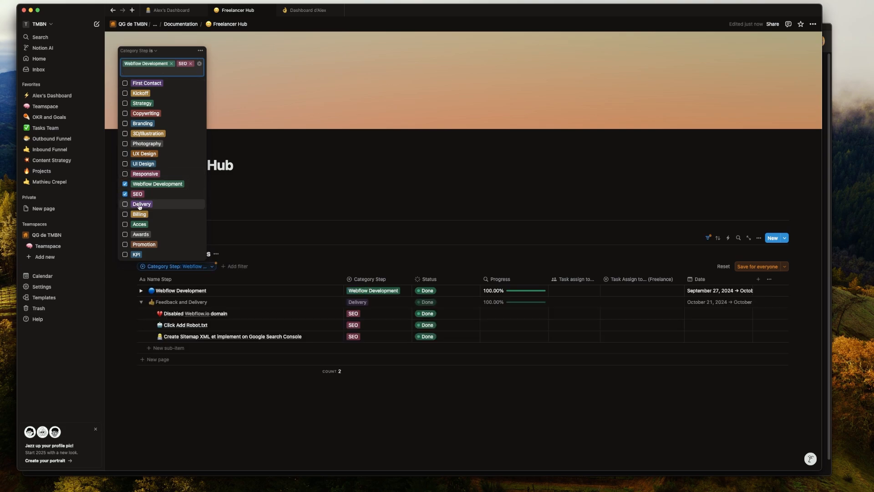
{"action": "left_click", "coordinate": [141, 204]}
{"action": "left_click", "coordinate": [645, 211]}
{"action": "left_click", "coordinate": [757, 266]}
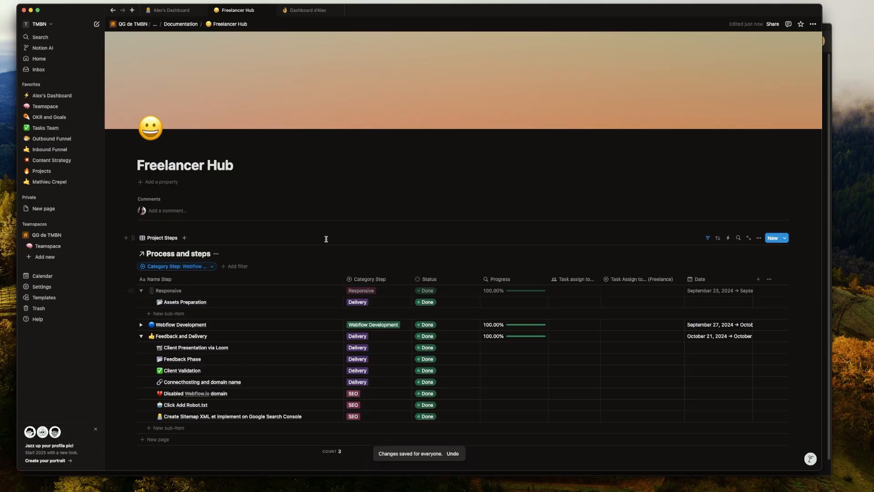
- Review the publish-to-web options of the Freelancer Hub page and close them without publishing
{"action": "scroll", "coordinate": [307, 234], "scroll_direction": "down", "scroll_amount": 2}
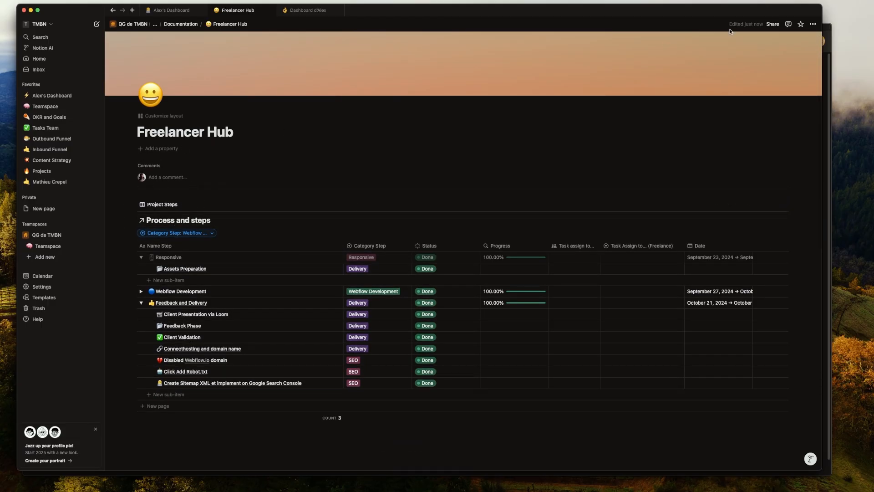
{"action": "left_click", "coordinate": [774, 24]}
{"action": "left_click", "coordinate": [698, 39]}
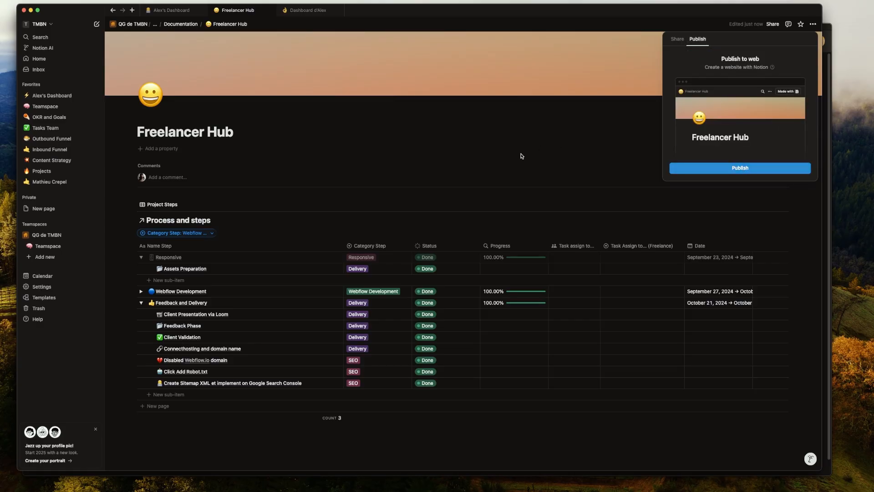
{"action": "left_click", "coordinate": [372, 159]}
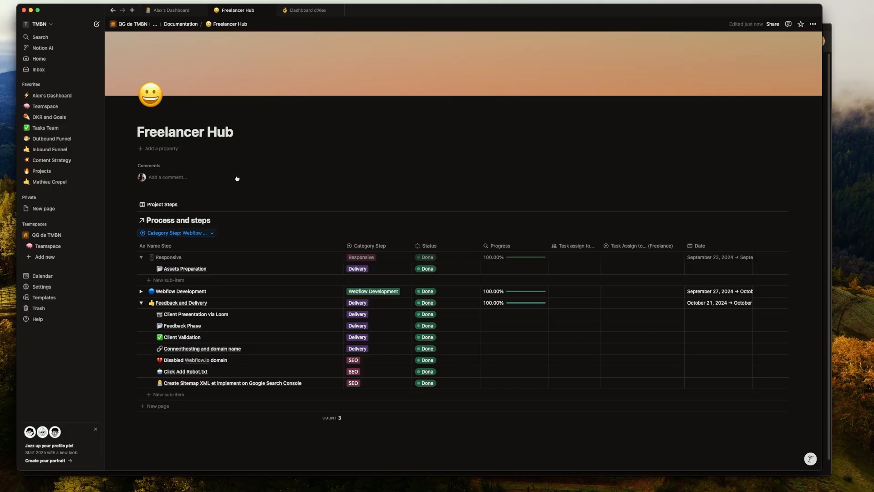
- Inspect the team and freelance task assignment fields of the Responsive step without assigning anyone
{"action": "left_click", "coordinate": [576, 256]}
{"action": "left_click", "coordinate": [580, 234]}
{"action": "left_click", "coordinate": [573, 256]}
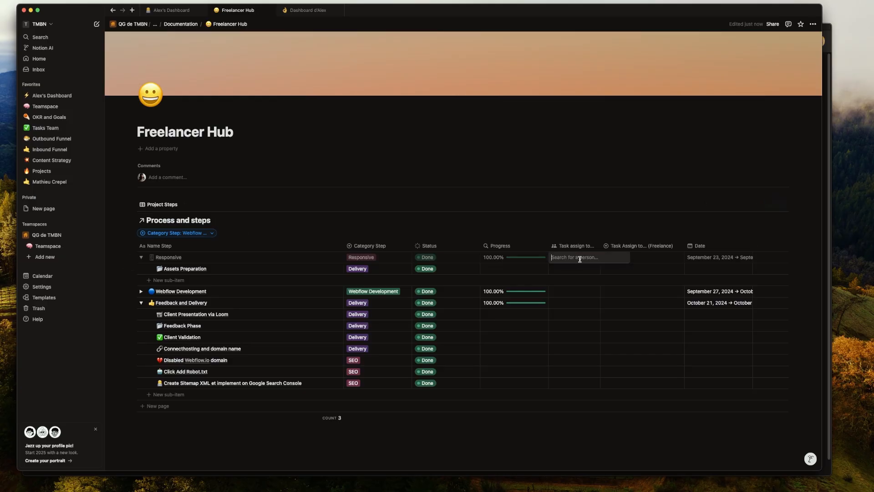
{"action": "left_click", "coordinate": [651, 223]}
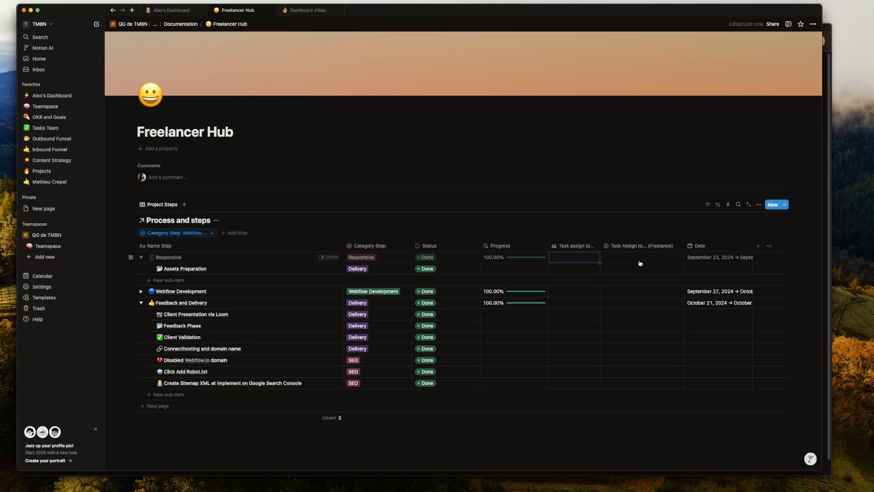
{"action": "left_click", "coordinate": [638, 260]}
{"action": "key", "text": "Escape"}
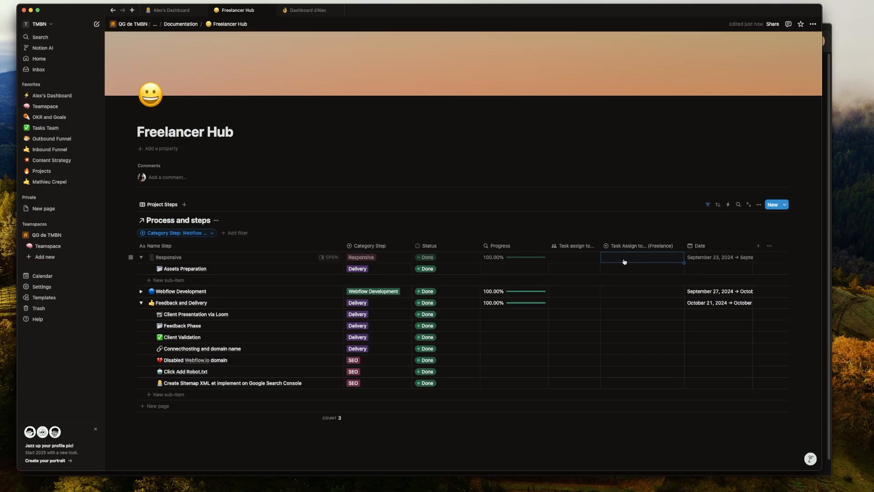